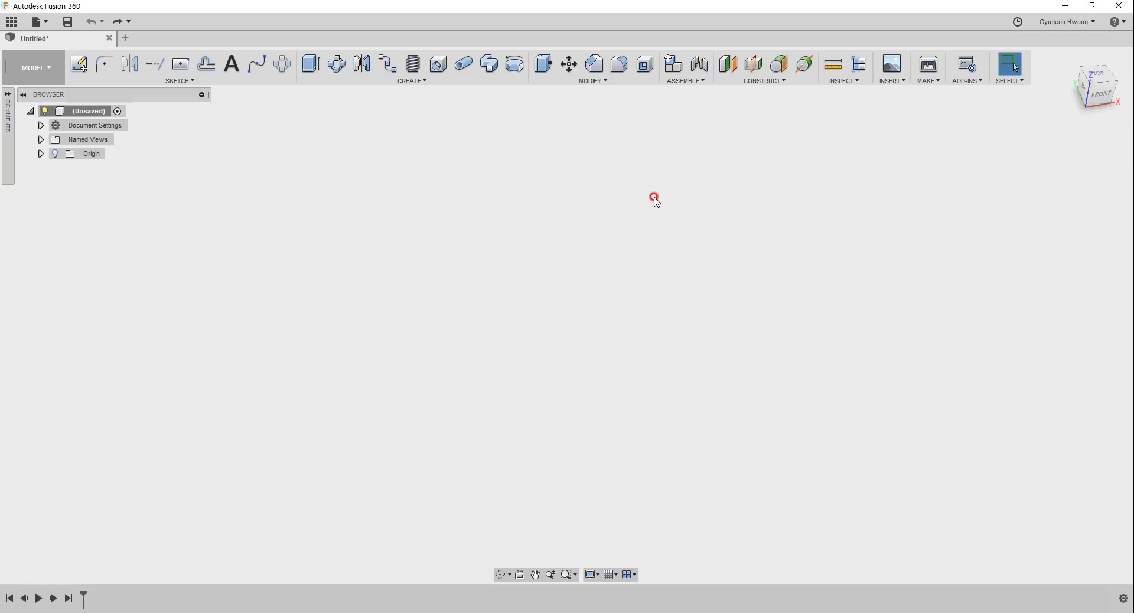
Sketch a center rectangle about 115 by 104 mm on the horizontal XY plane, centered on the origin
left_click(355, 244)
left_click(180, 63)
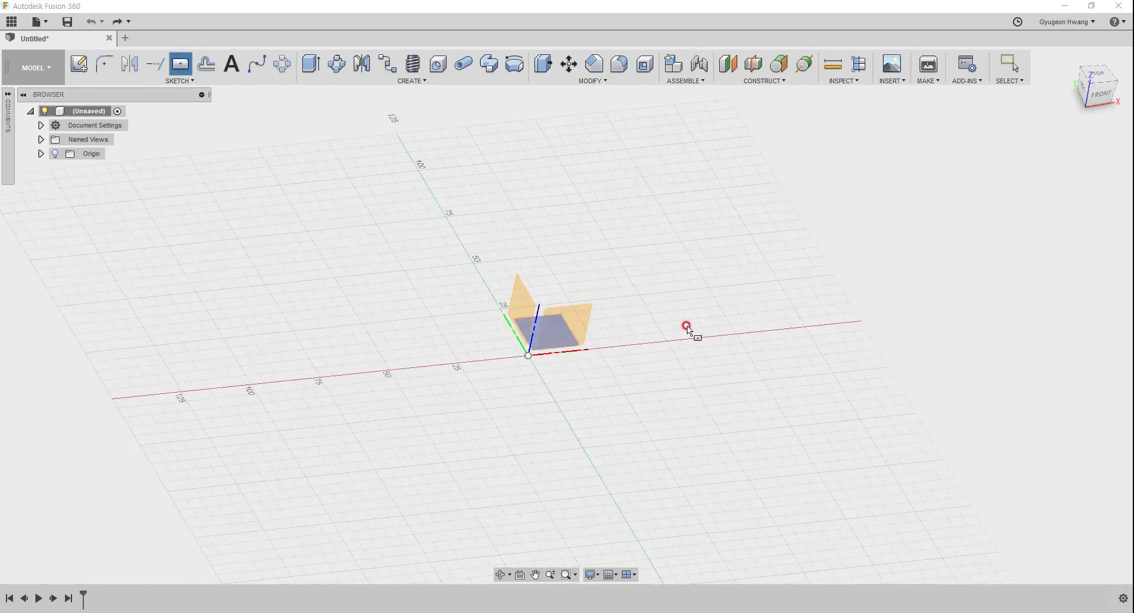
middle_click_drag(606, 325, 975, 140, "shift")
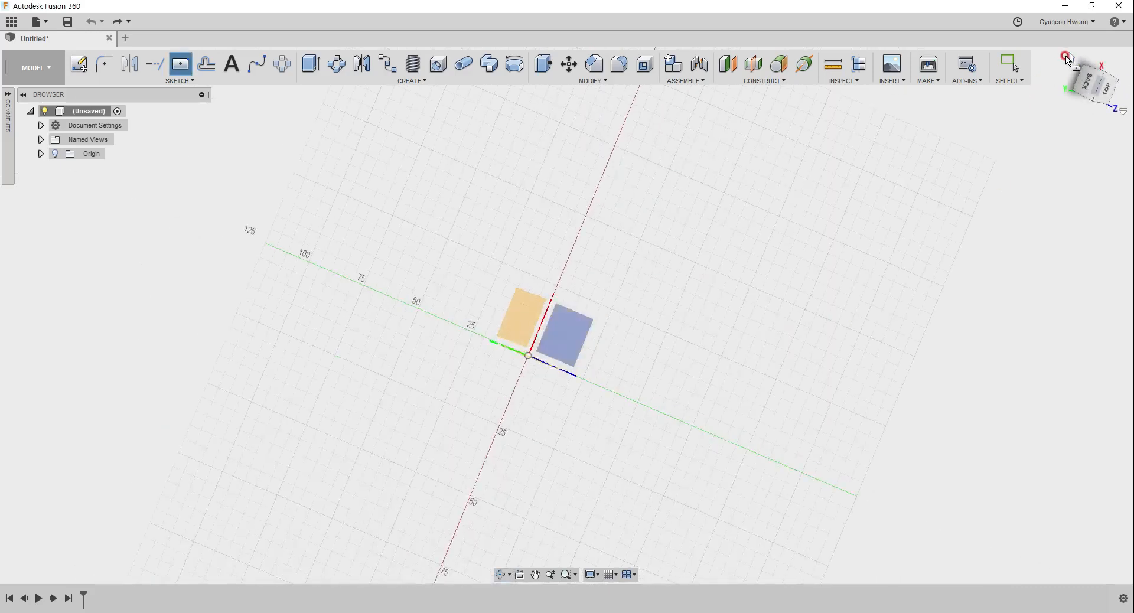
middle_click_drag(1089, 88, 757, 340, "shift")
key("F6")
left_click(620, 320)
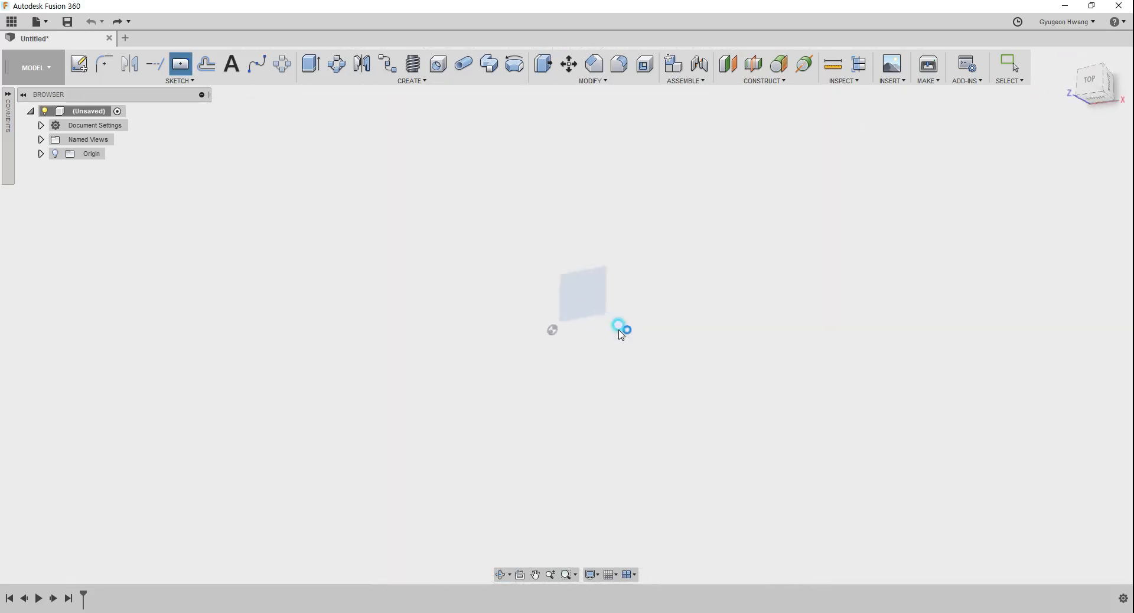
left_click(525, 351)
left_click(698, 501)
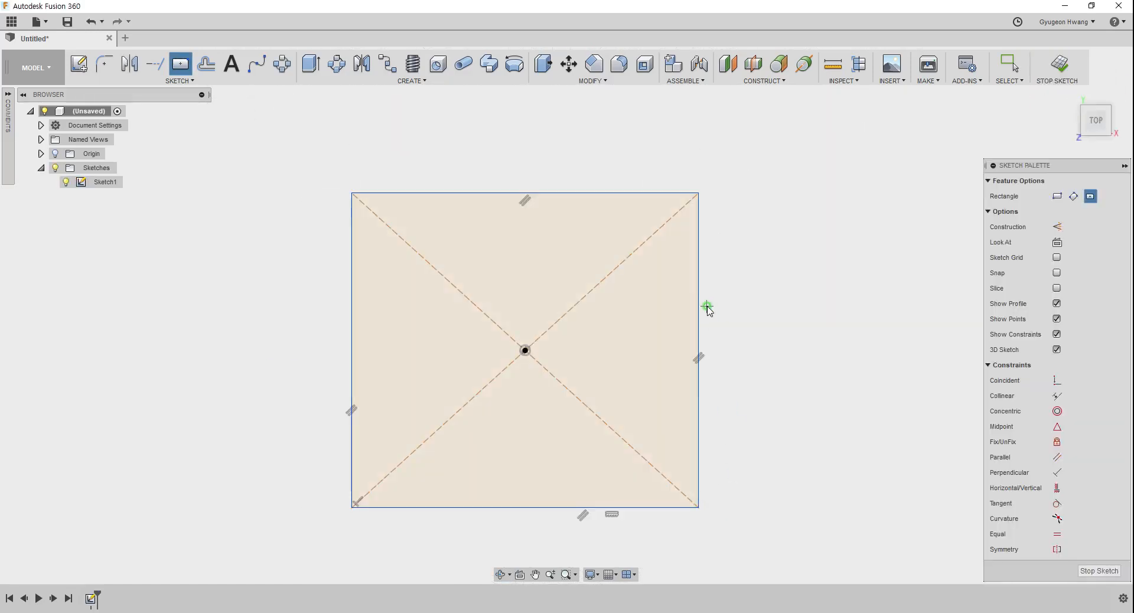
Add a two-point rectangle from the midpoint of the first rectangle's upper edge to its lower-right corner, splitting it into two halves
right_click(709, 309)
left_click(749, 312)
key("r")
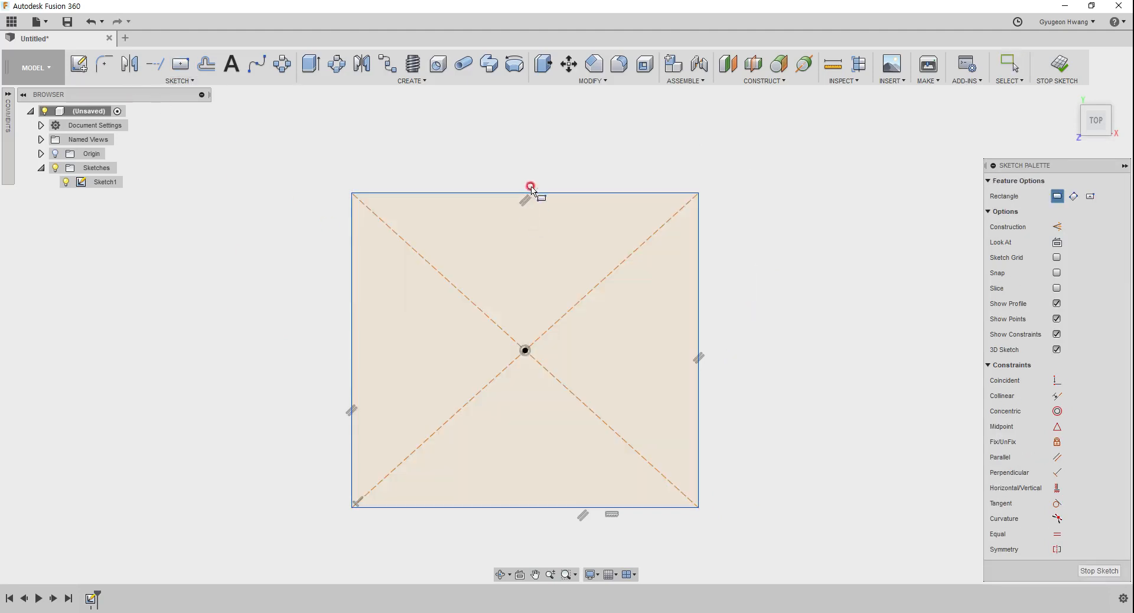
left_click(525, 193)
left_click(697, 507)
right_click(750, 324)
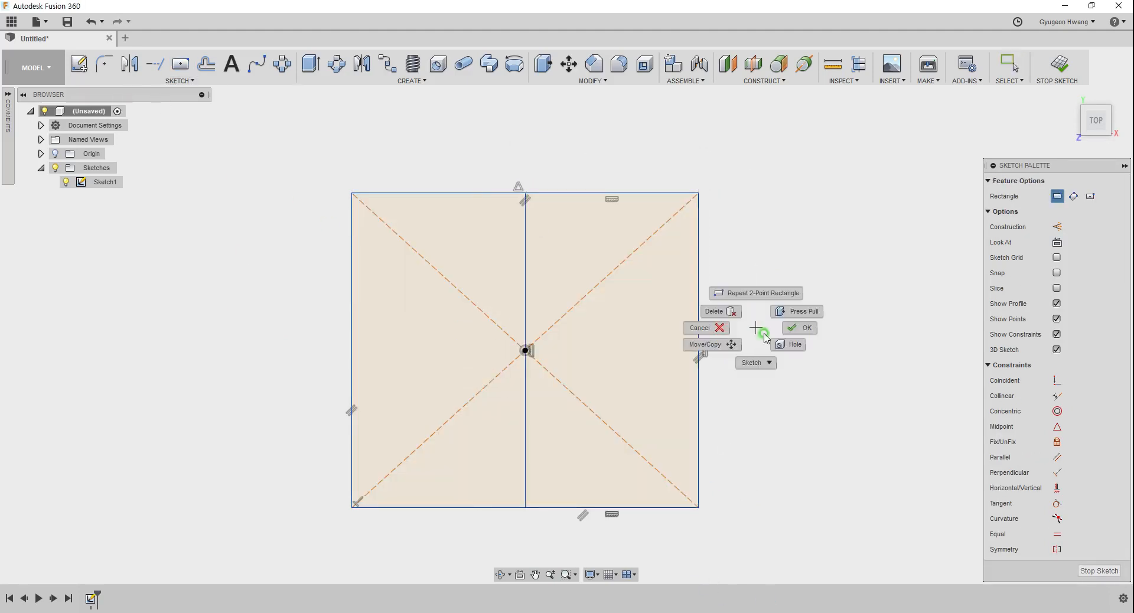
left_click(759, 362)
left_click(661, 348)
middle_click_drag(661, 349, 625, 362, "shift")
left_click(763, 384)
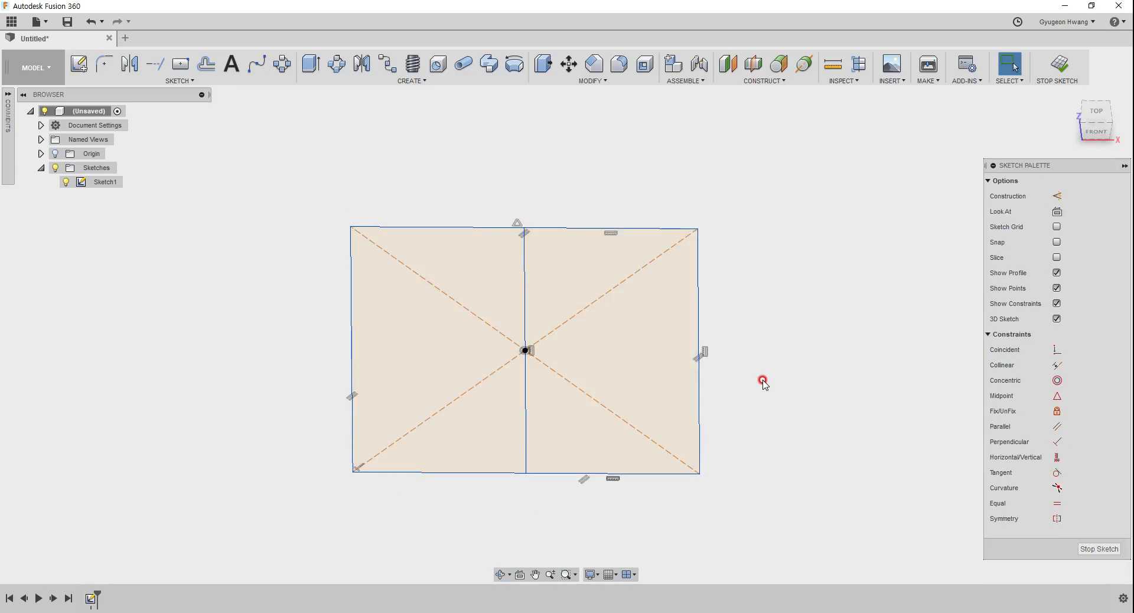
Extrude both halves of the sketch downward into one solid block
key("e")
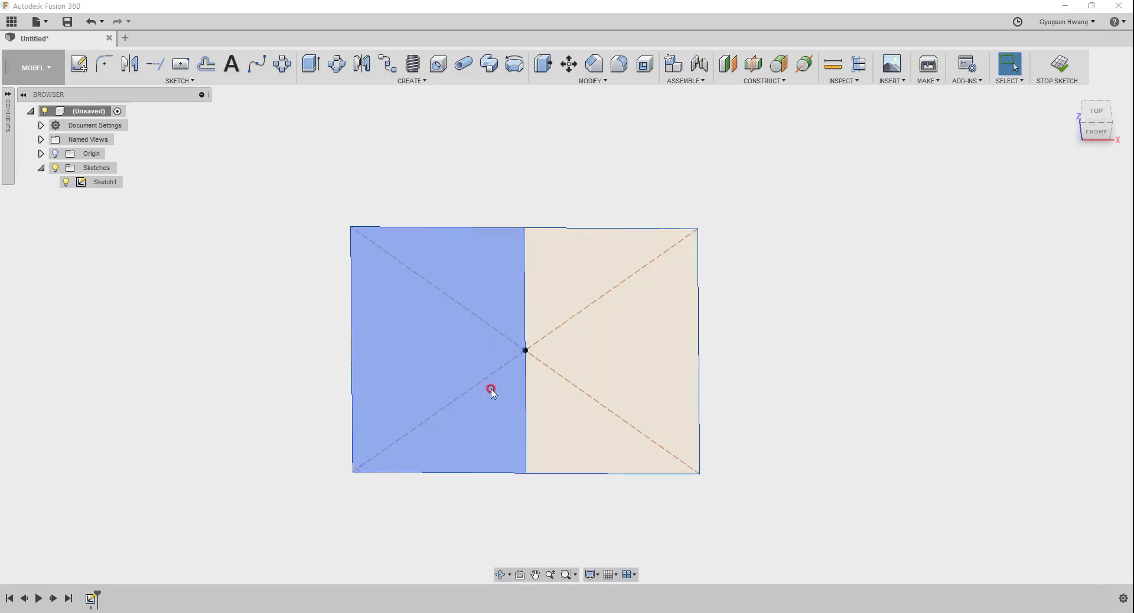
left_click(491, 390)
left_click(650, 283)
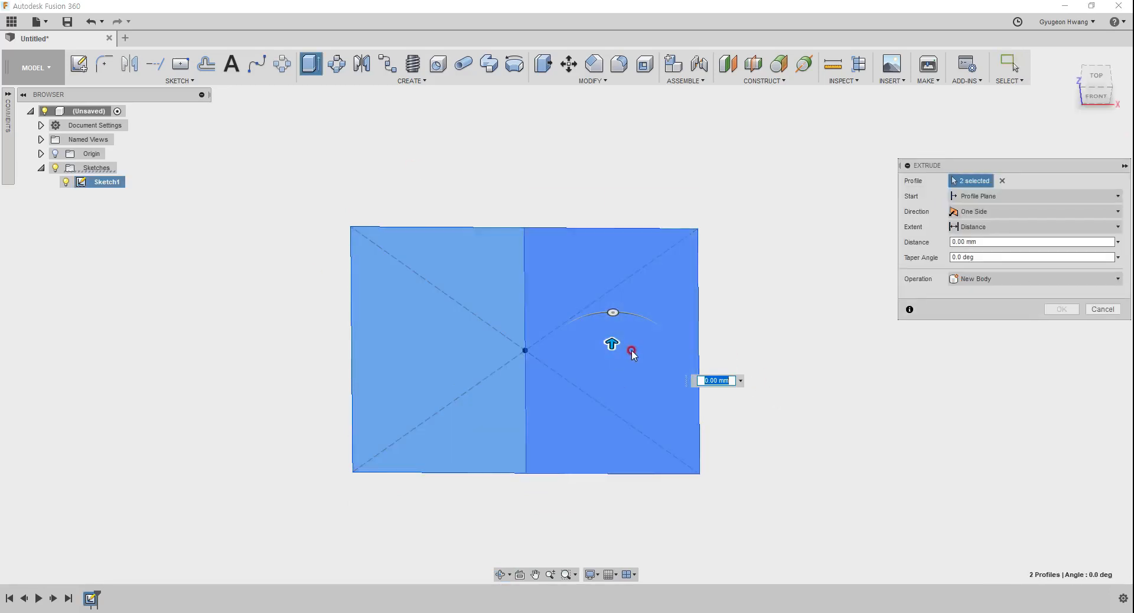
left_click_drag(611, 343, 607, 400)
key("Return")
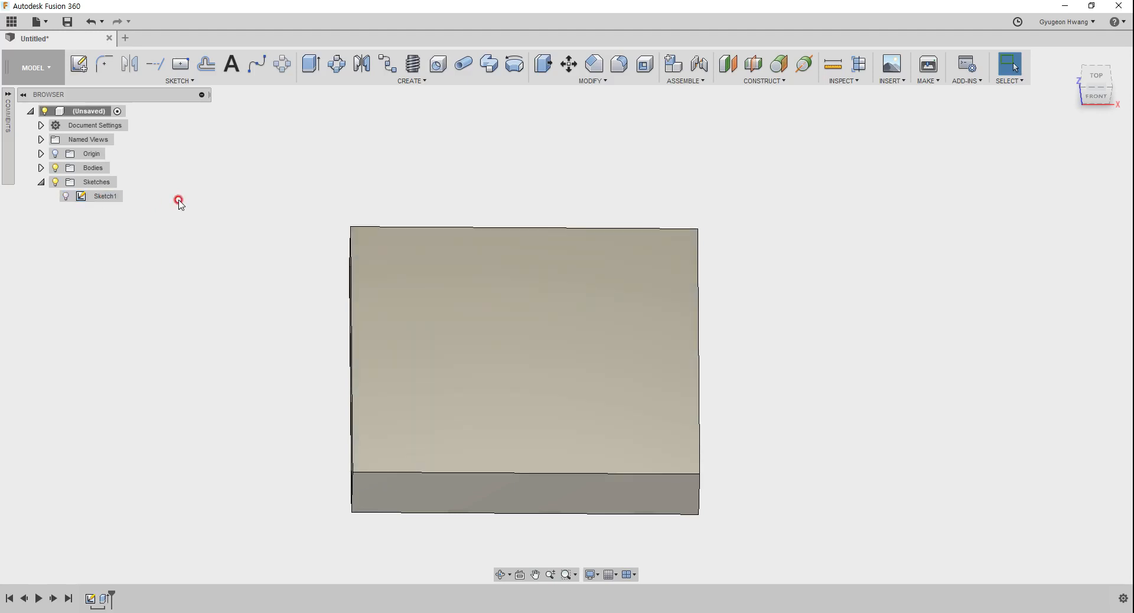
Show the hidden base sketch again and extrude its right-half profile upward from the block
left_click(66, 198)
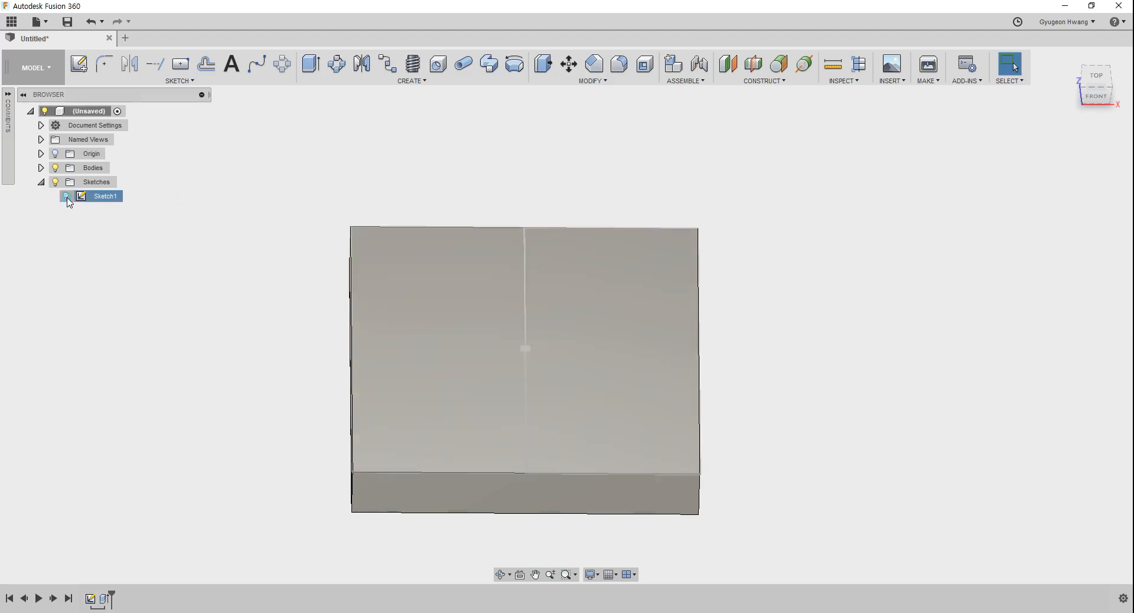
left_click(65, 196)
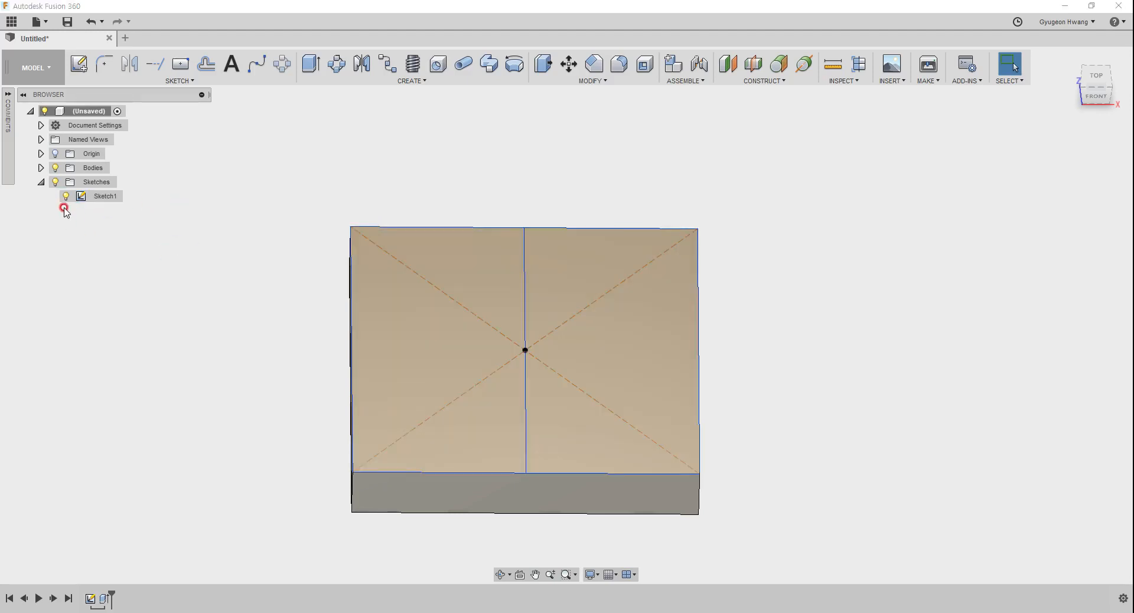
key("e")
left_click(587, 298)
left_click_drag(604, 334, 607, 270)
key("Return")
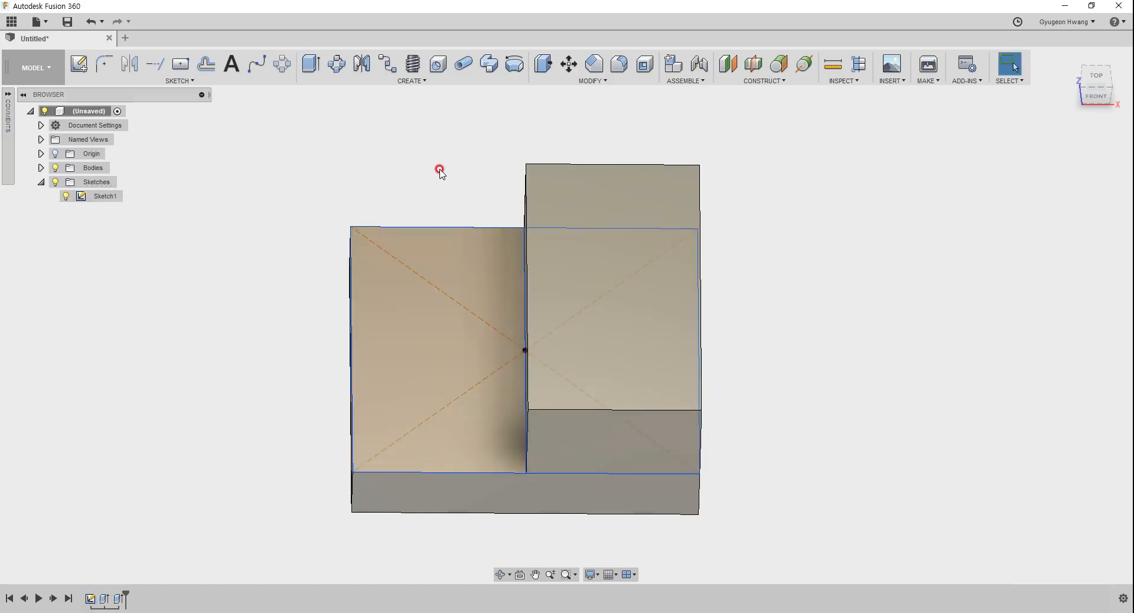
Undo both extrusions and the sketch visibility change, leaving only the finished split-rectangle sketch
key("ctrl+z")
key("ctrl+z")
key("ctrl+y")
key("ctrl+z")
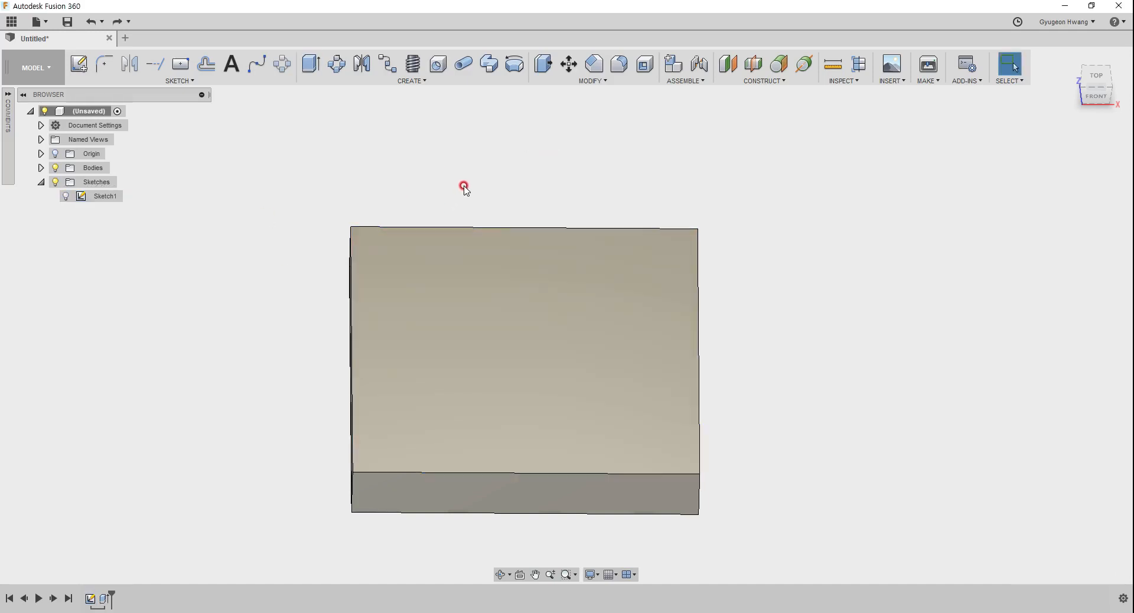
key("ctrl+z")
key("ctrl+z")
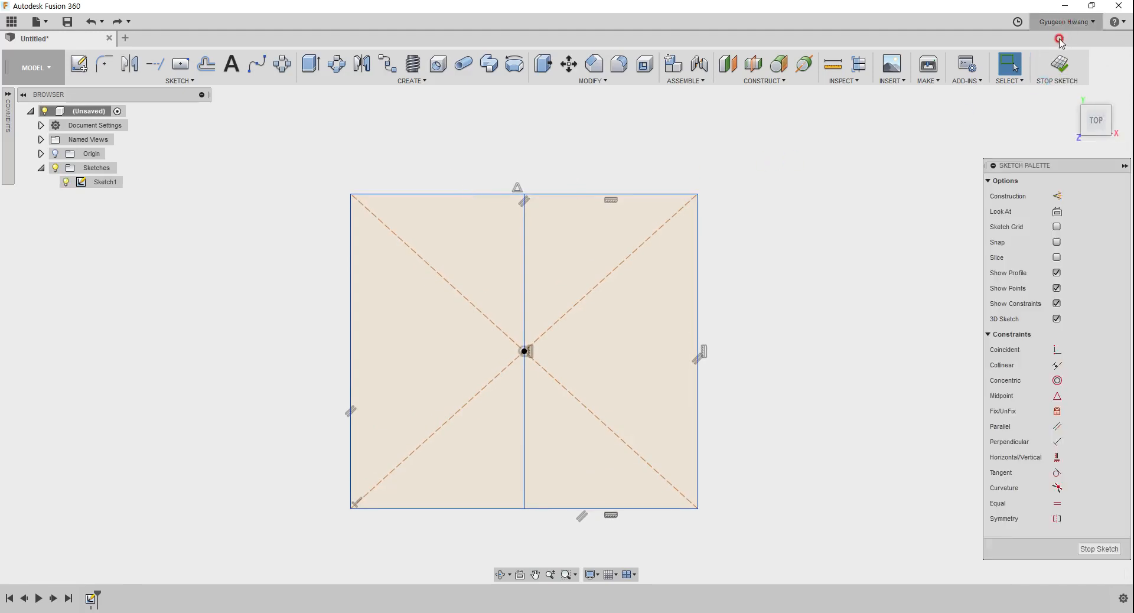
left_click(1060, 63)
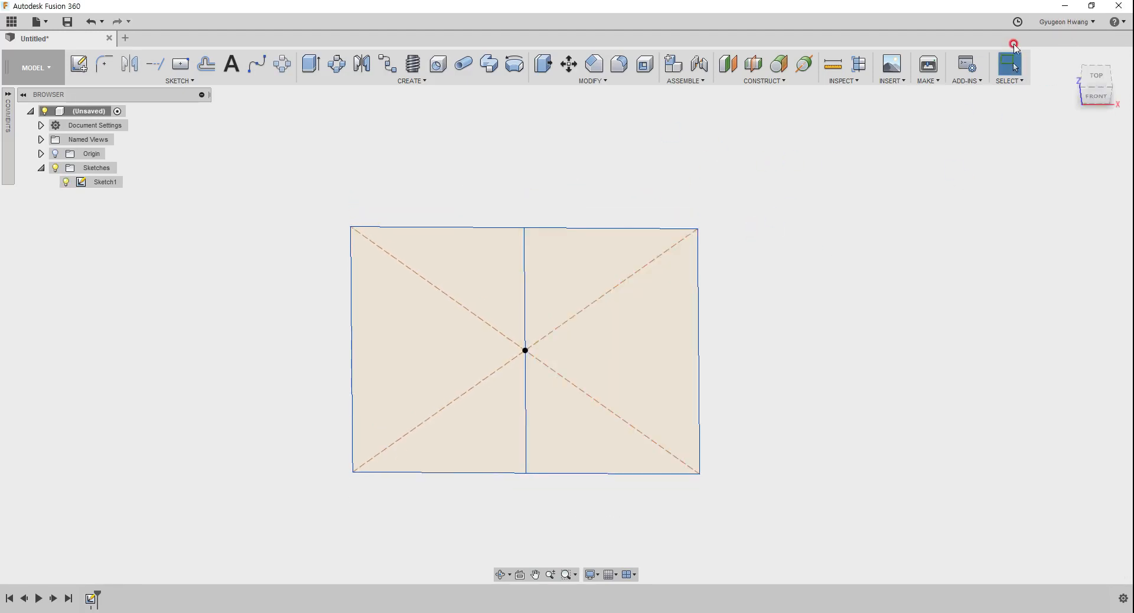
Turn off "Auto hide sketch on feature creation" in the general Design preferences and apply the change
left_click(1059, 22)
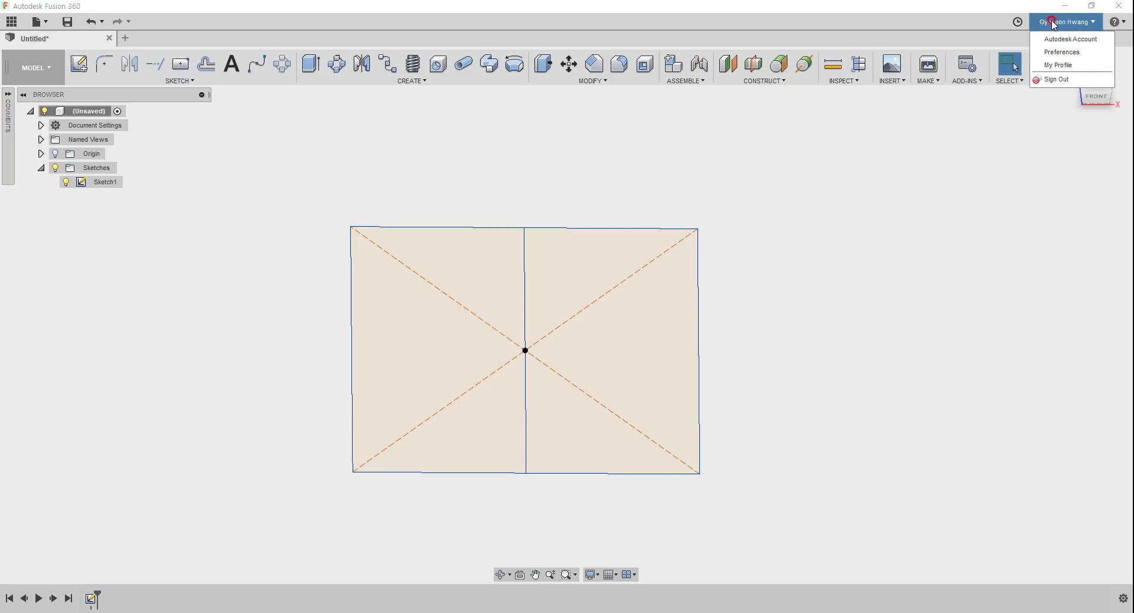
left_click(1061, 52)
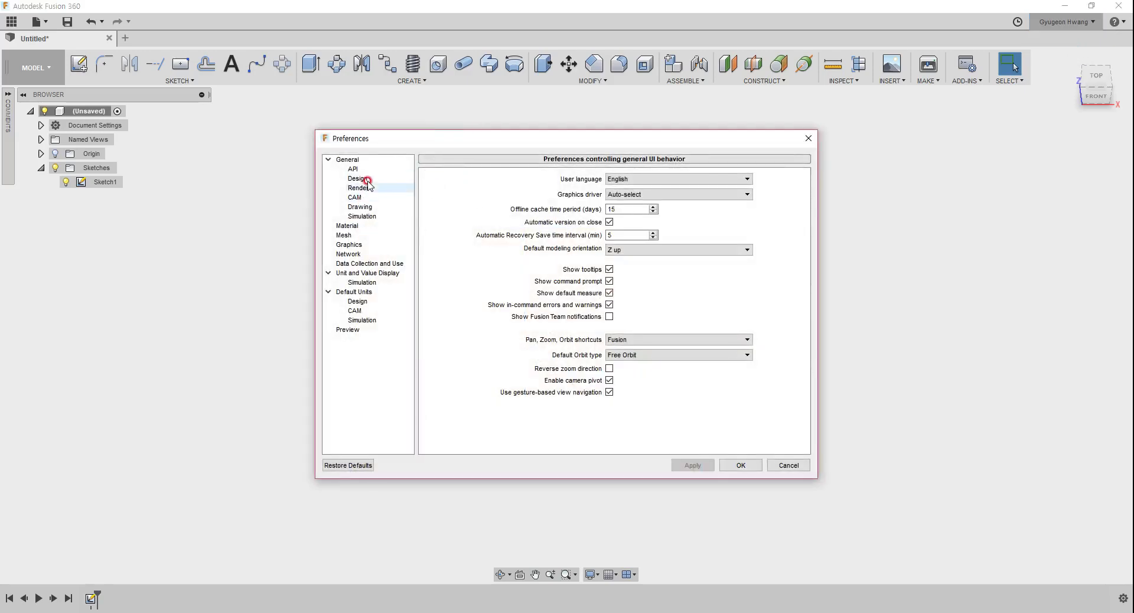
left_click(369, 179)
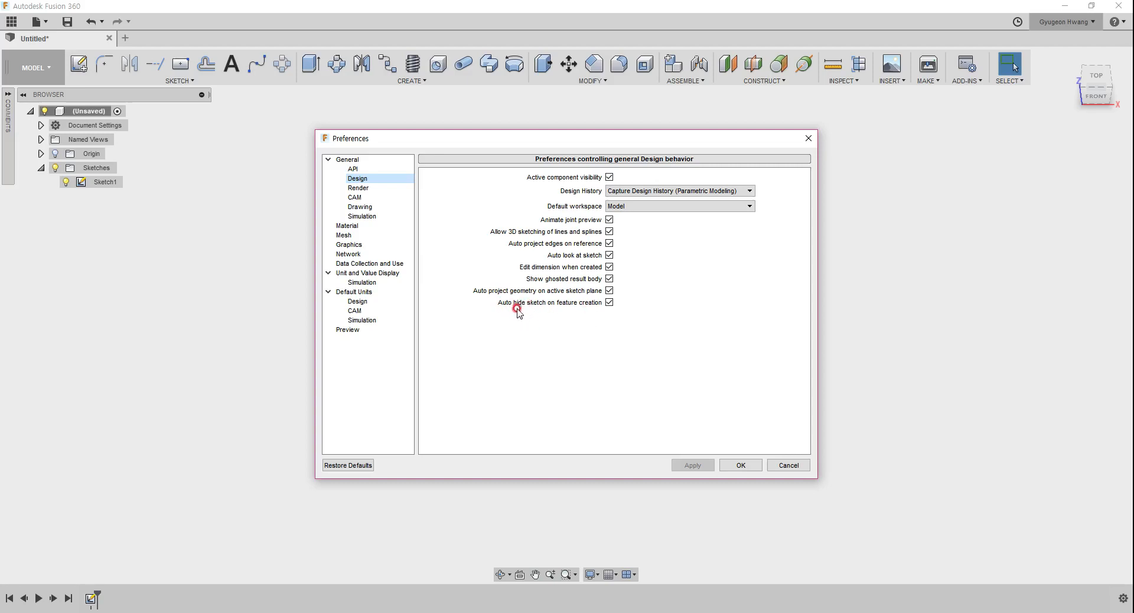
left_click(609, 302)
left_click(692, 465)
left_click(742, 465)
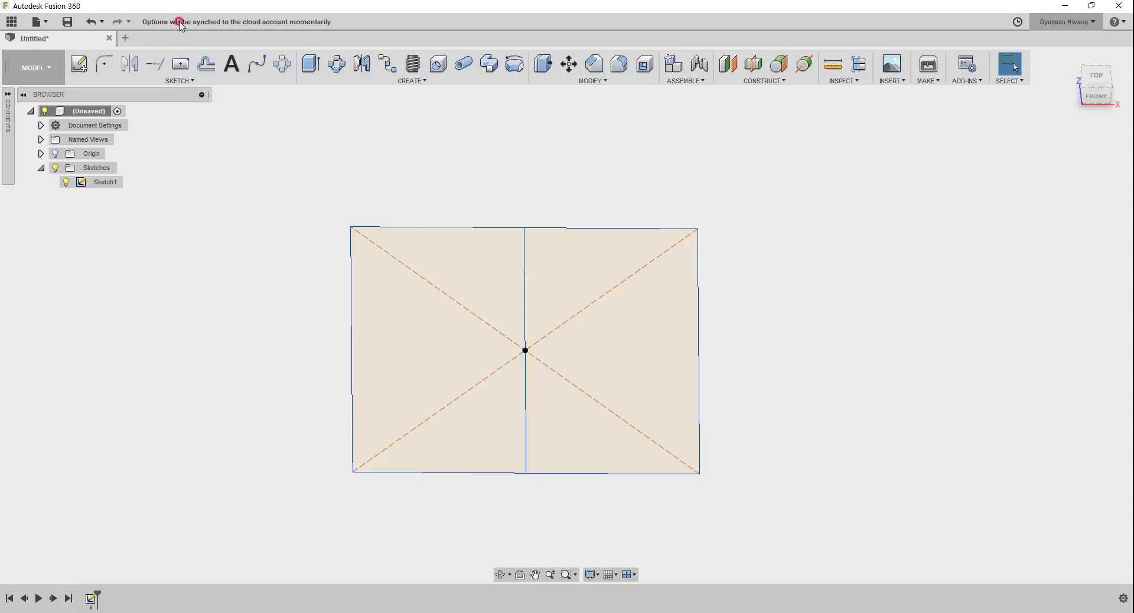
Extrude the two selected rectangle profiles downward as a single block
left_click_drag(295, 129, 750, 520)
key("e")
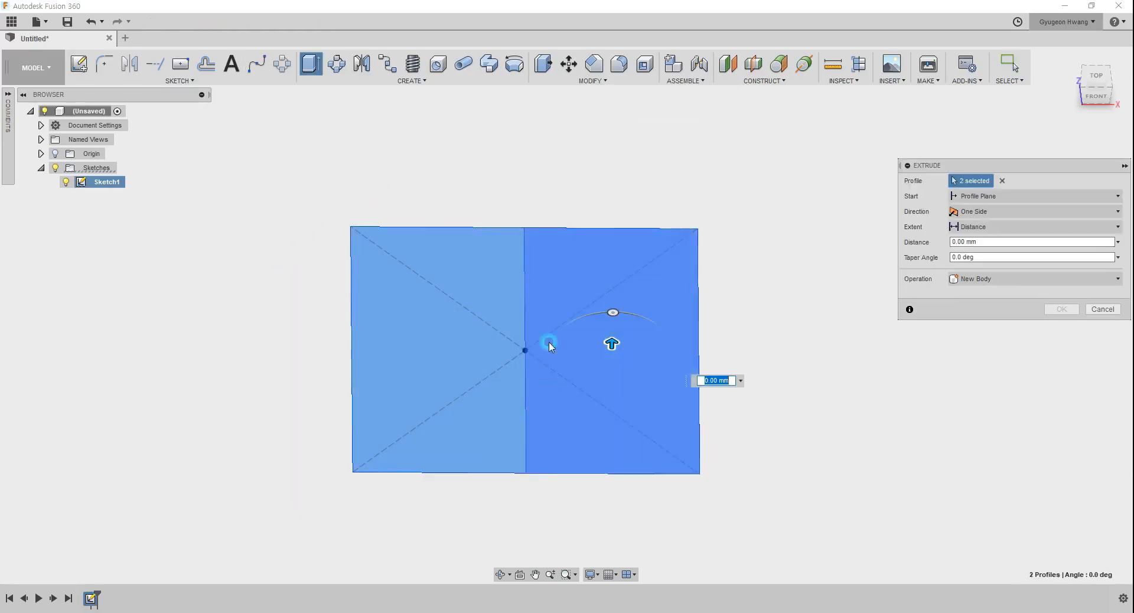
left_click_drag(611, 343, 608, 400)
key("Return")
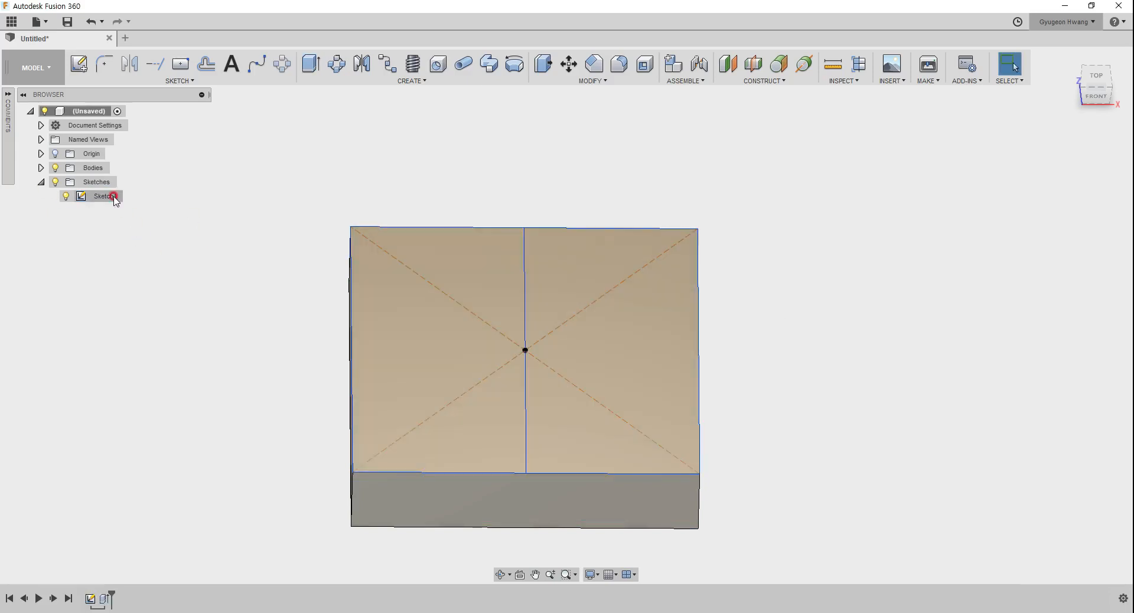
Toggle the base sketch's visibility off and on, ending with it shown
left_click(67, 197)
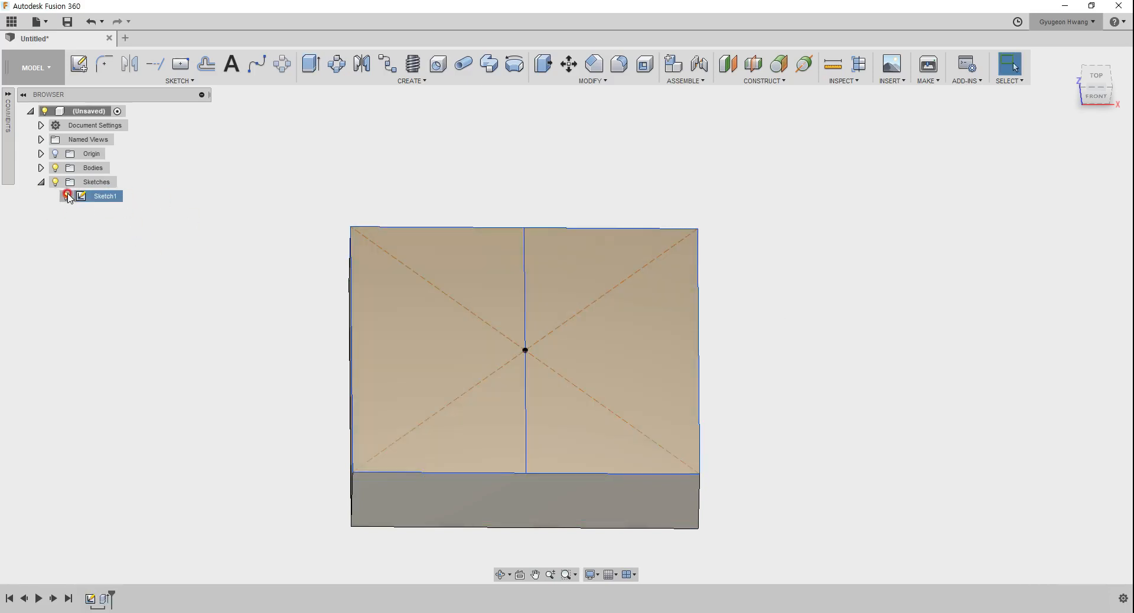
left_click(67, 195)
left_click(66, 196)
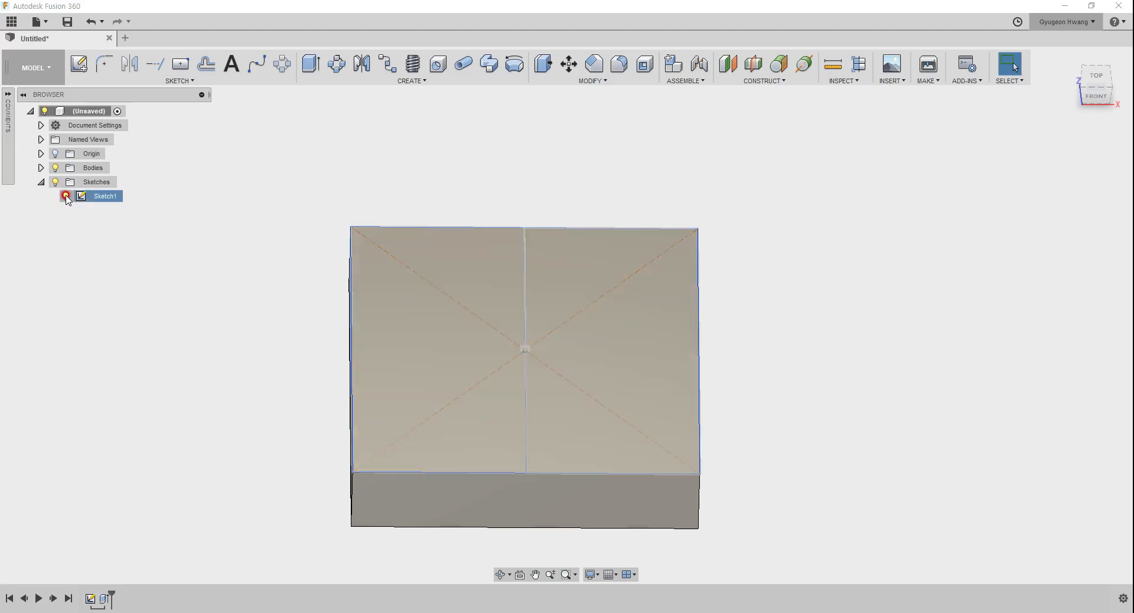
left_click(62, 198)
left_click(66, 197)
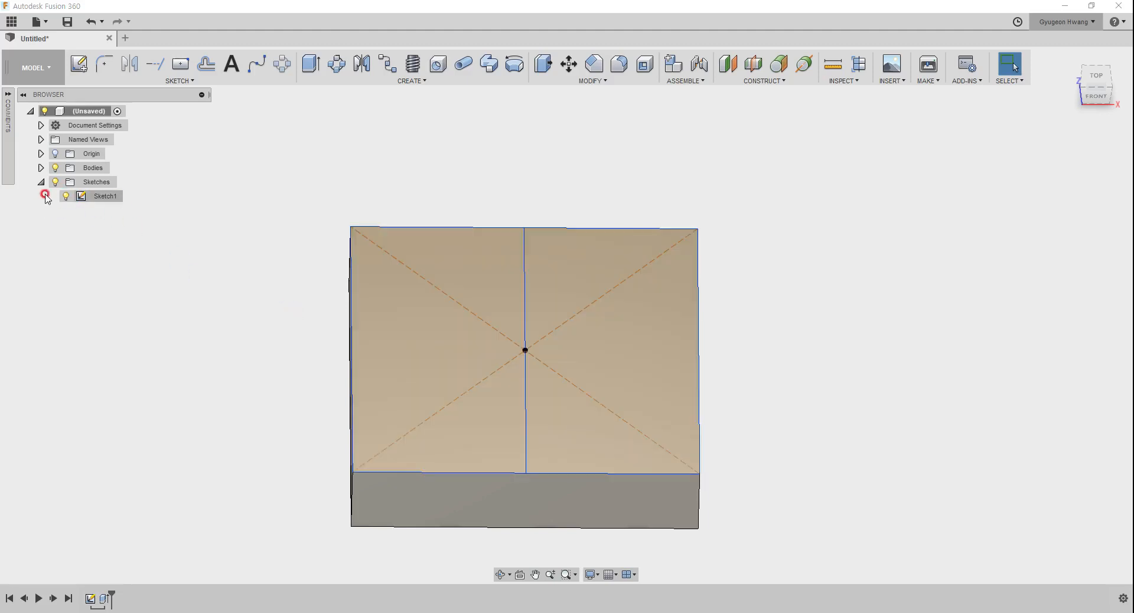
left_click(55, 212)
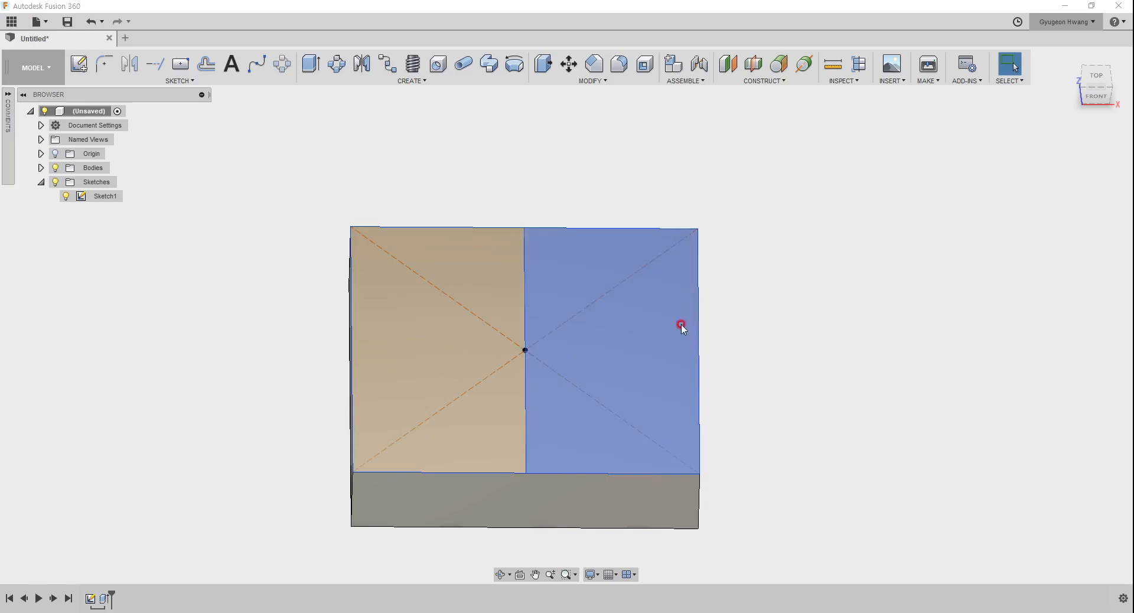
Extrude the right-half sketch profile upward to form a raised step on the block
key("e")
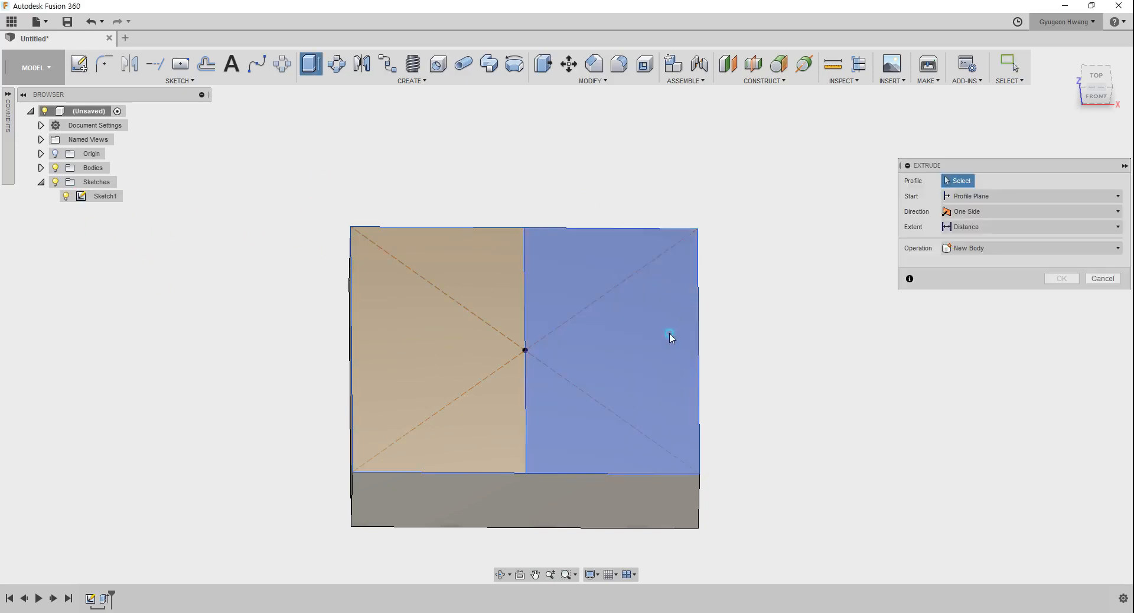
left_click(670, 336)
left_click_drag(610, 338, 610, 302)
key("Return")
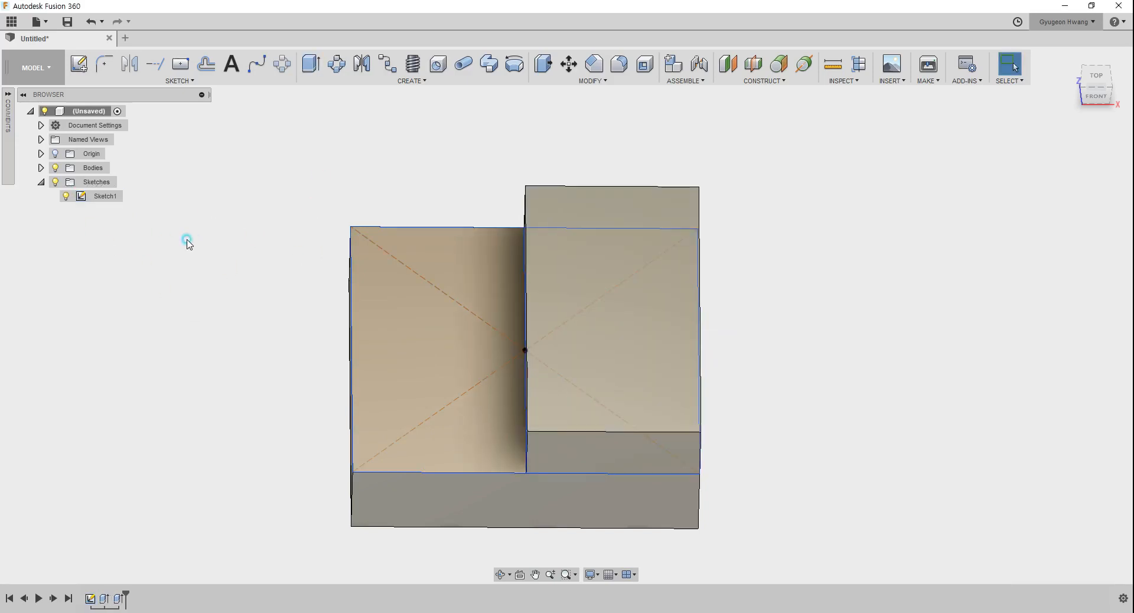
Hide all sketches at once and inspect the stepped block from another angle
left_click(55, 182)
left_click(55, 183)
left_click(55, 183)
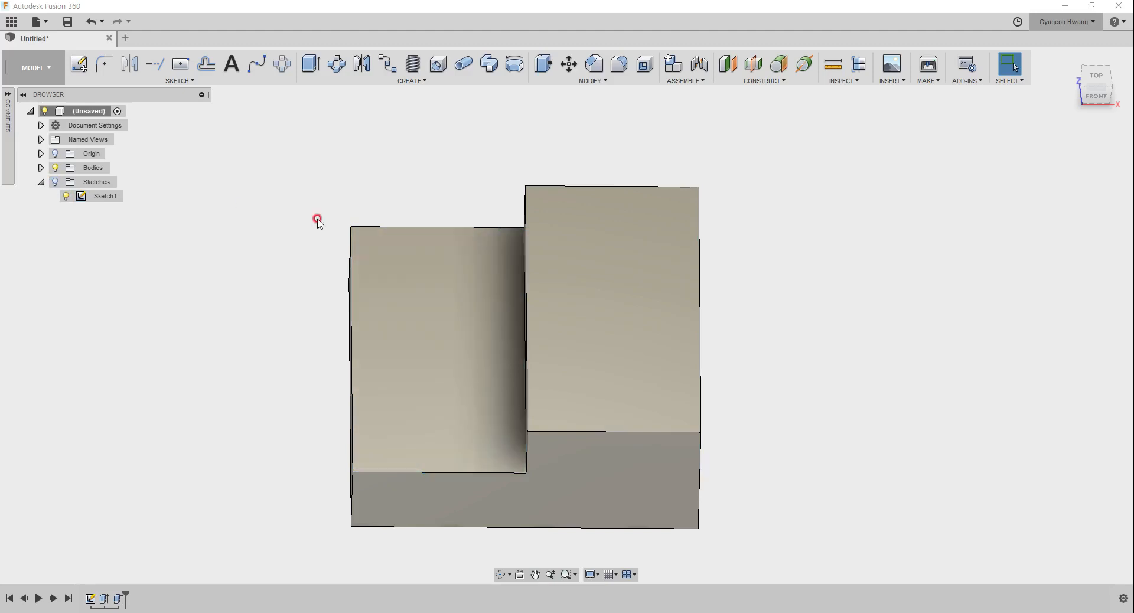
mouse_move(318, 221)
middle_mouse_down("shift")
mouse_move(436, 235)
mouse_move(380, 254)
mouse_move(514, 230)
mouse_move(550, 189)
mouse_move(425, 324)
mouse_move(516, 183)
middle_mouse_up("shift")
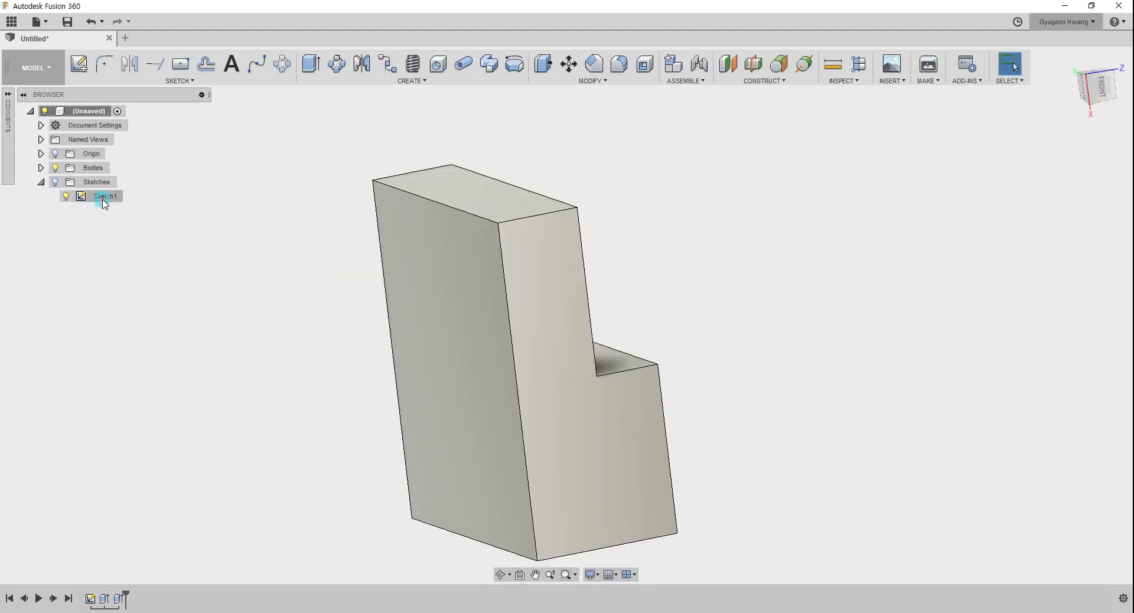
Switch to the CAM workspace and start a new milling setup for the stepped block
left_click(36, 67)
left_click(36, 218)
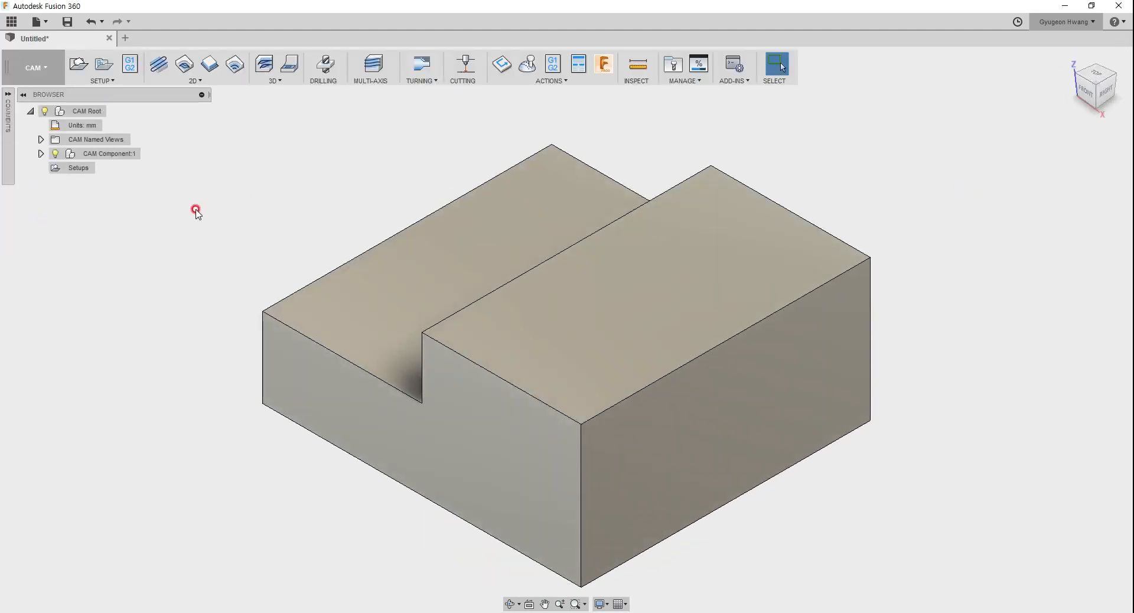
left_click(78, 64)
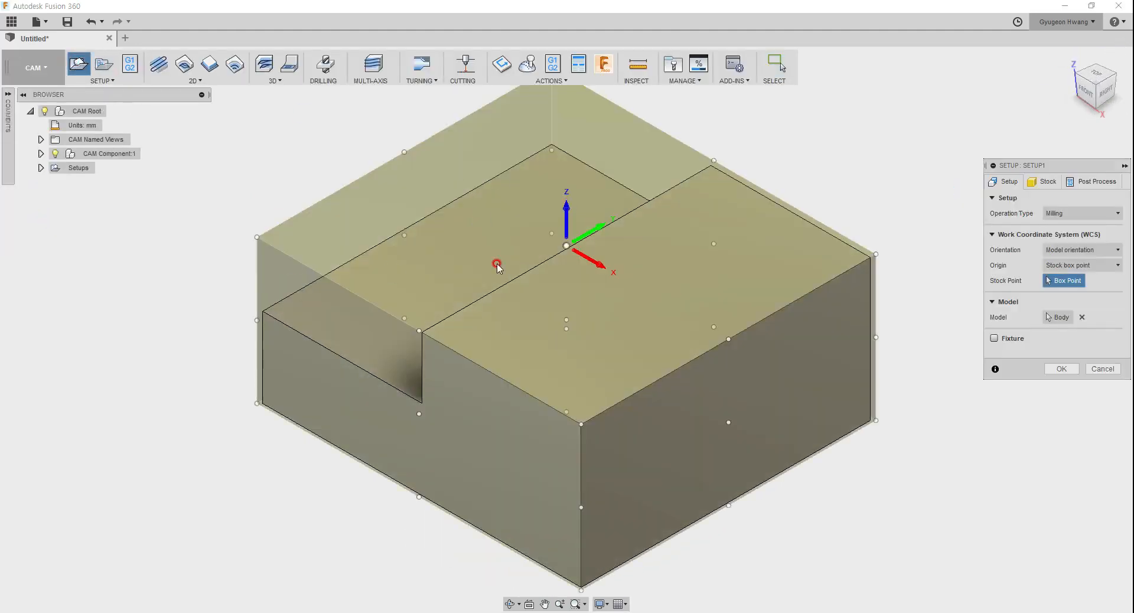
Set the side offset of the setup's relative size box stock to 0 mm
left_click(1039, 183)
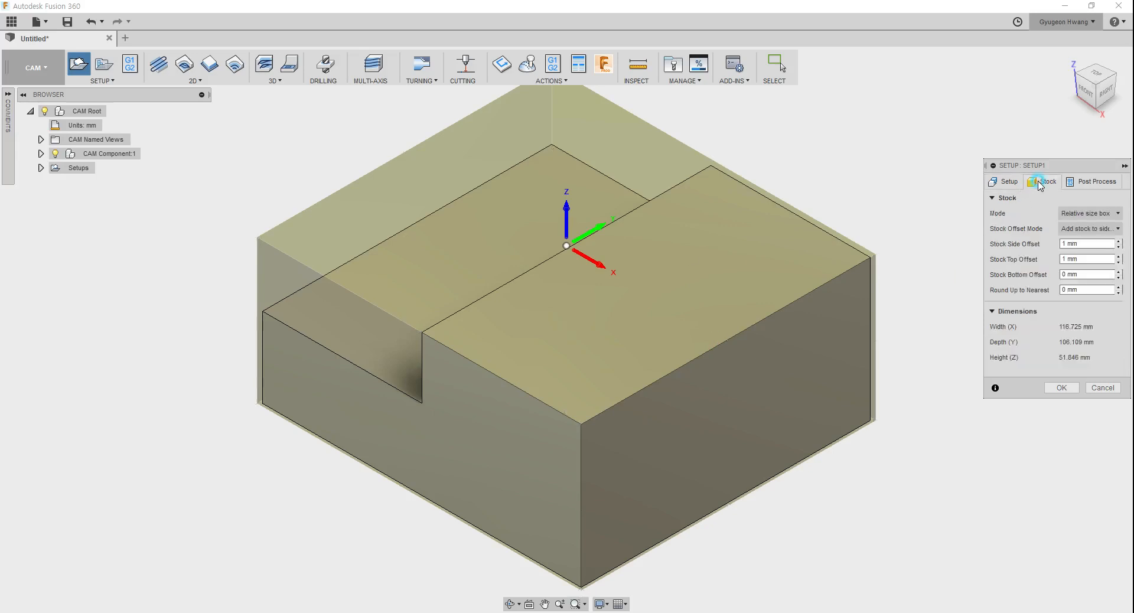
left_click(1087, 258)
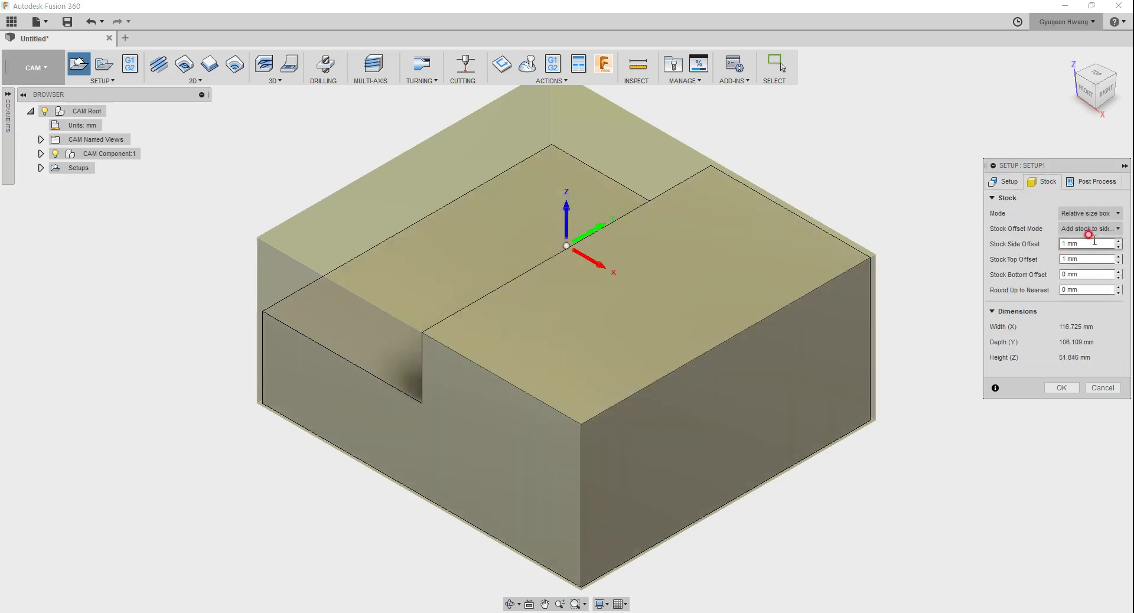
left_click_drag(1090, 242, 969, 245)
type("0")
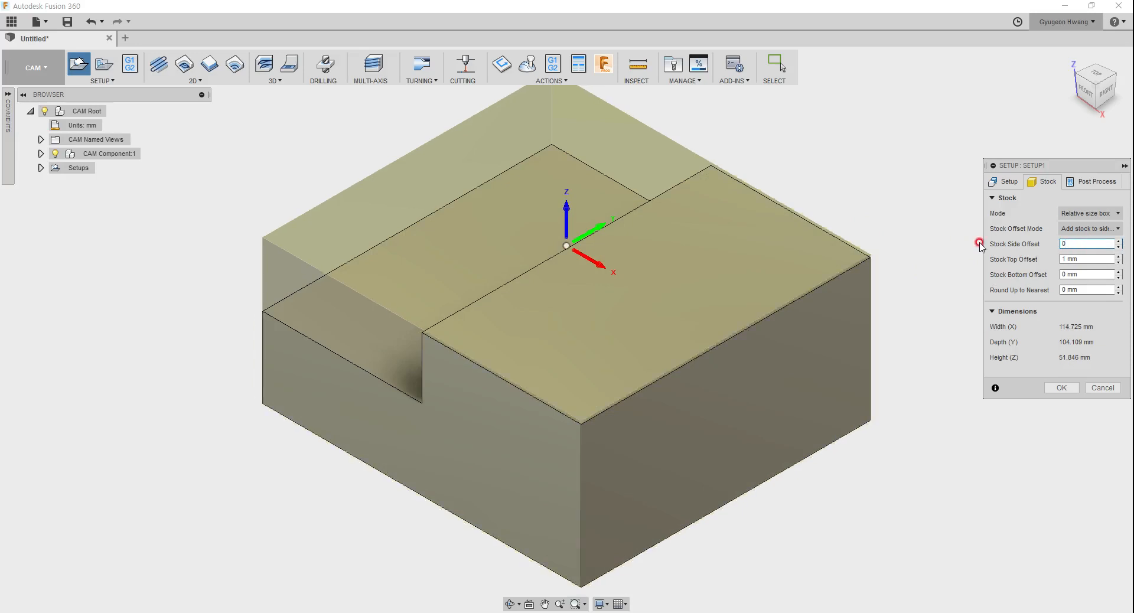
Finish the milling setup with its relative size box stock and inspect the stepped block
left_click_drag(1087, 260, 1021, 264)
left_click(1062, 388)
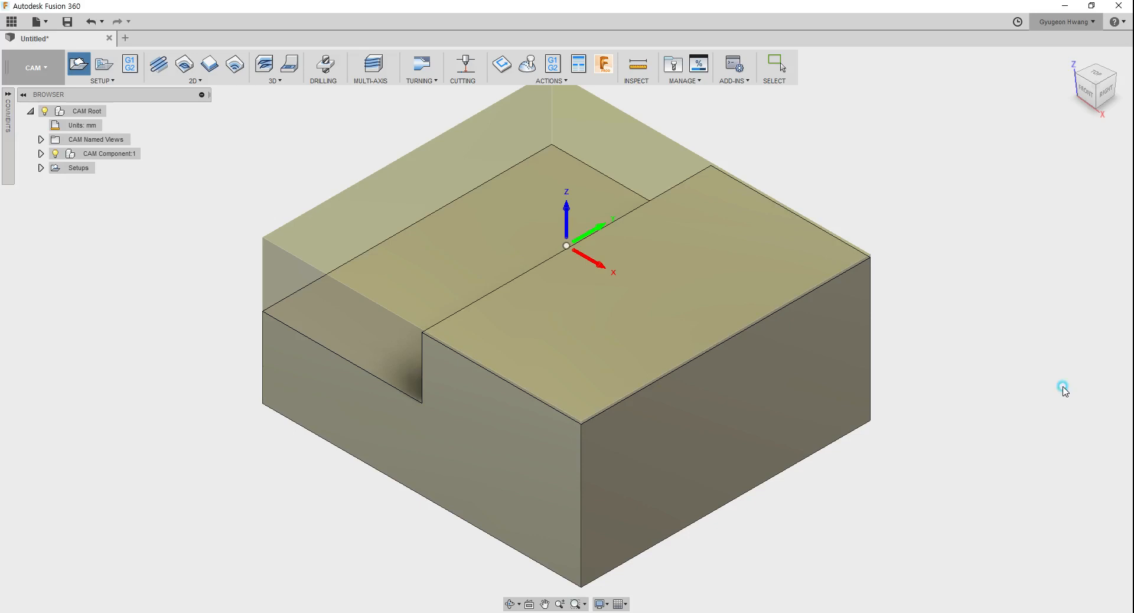
middle_click_drag(680, 283, 668, 307, "shift")
left_click(1069, 61)
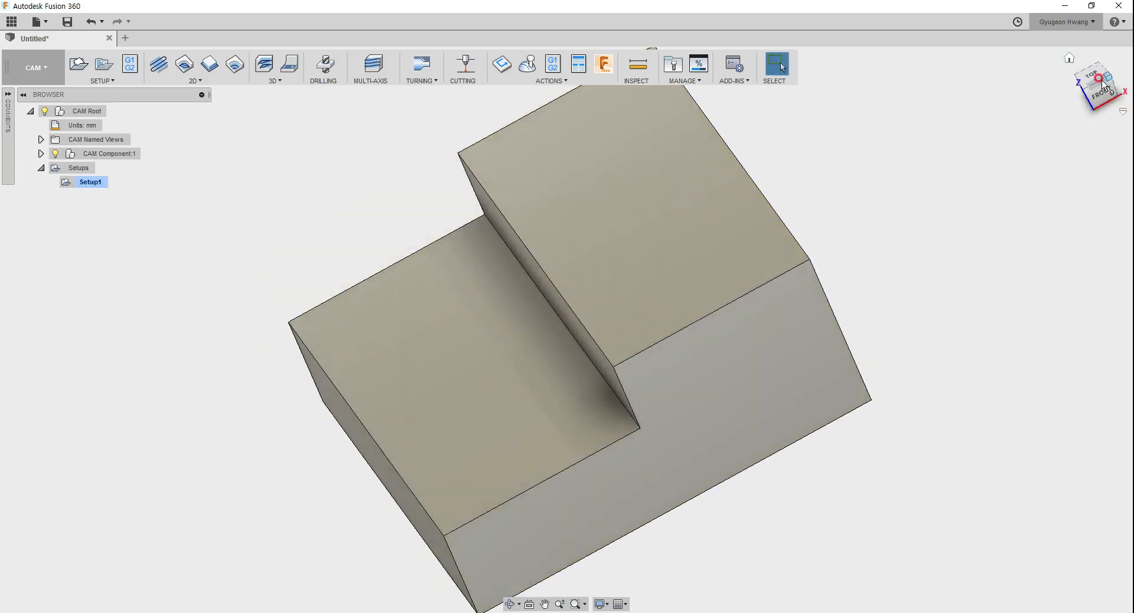
middle_click_drag(711, 232, 579, 236, "shift")
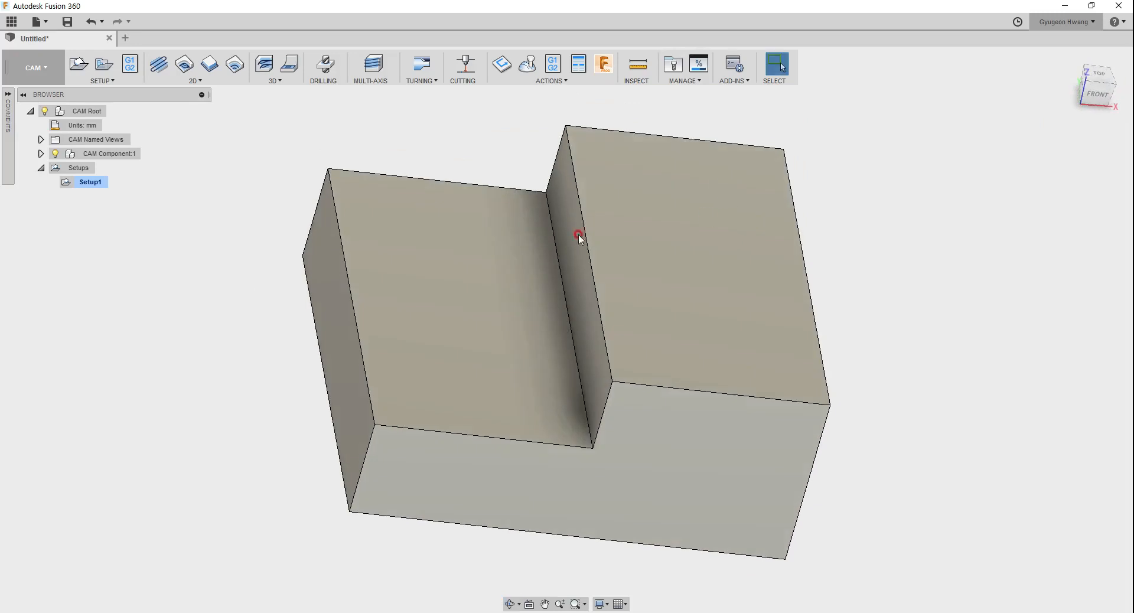
Start a 2D Face milling operation in the setup and open its tool selection
left_click(203, 77)
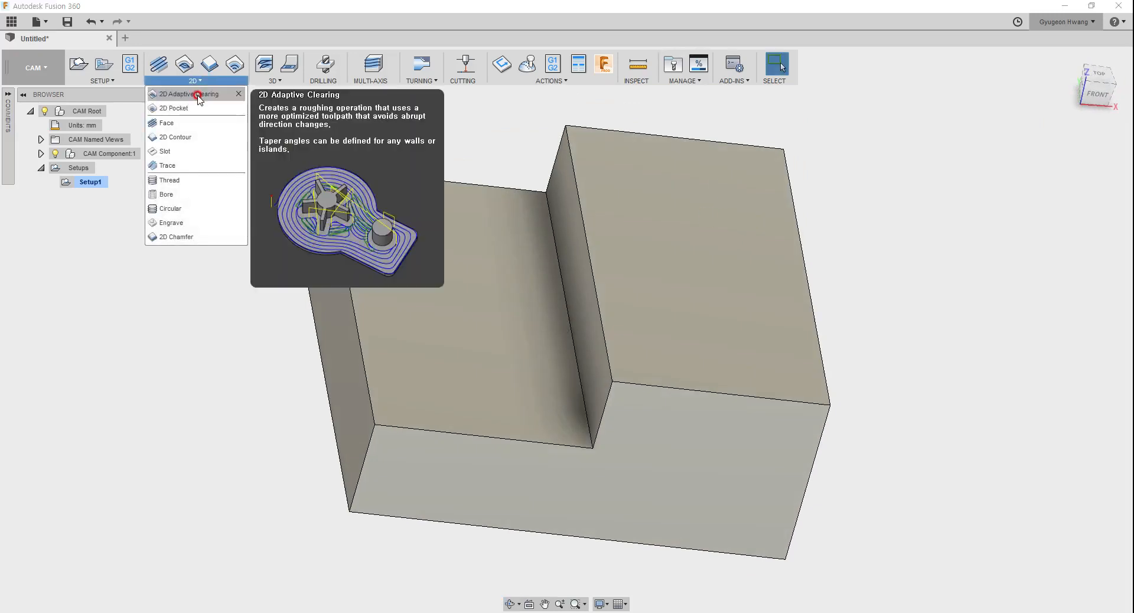
left_click(183, 124)
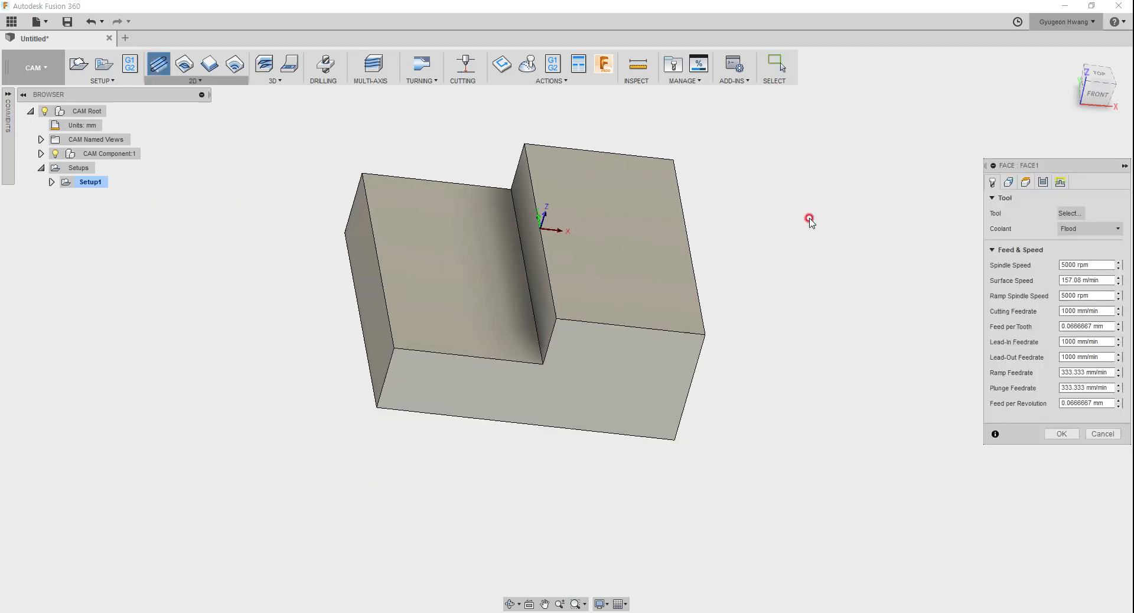
left_click_drag(1059, 164, 241, 196)
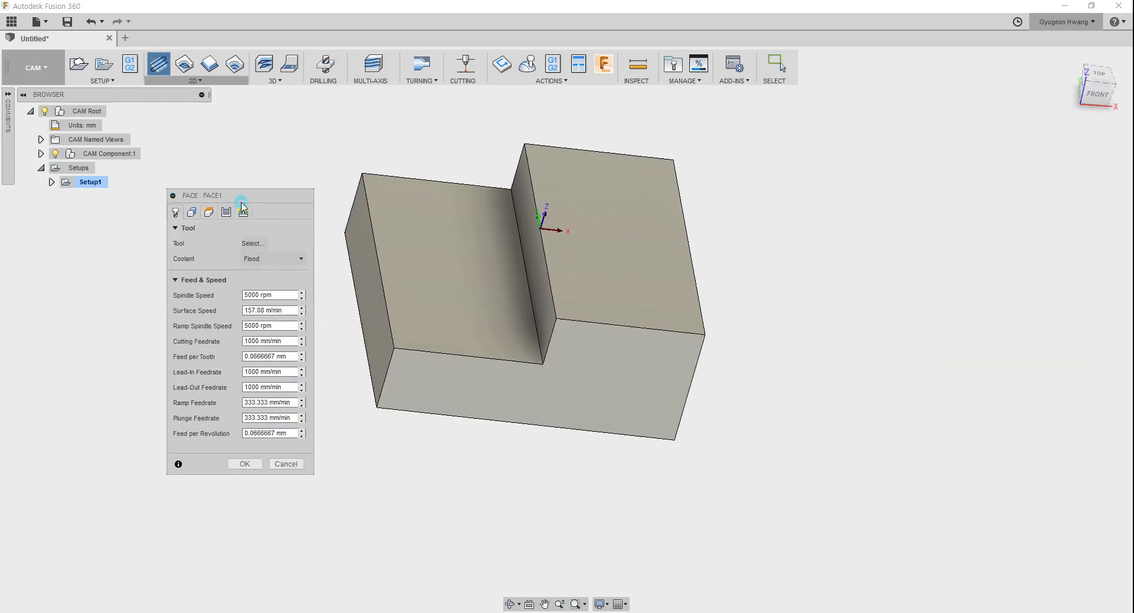
left_click(253, 244)
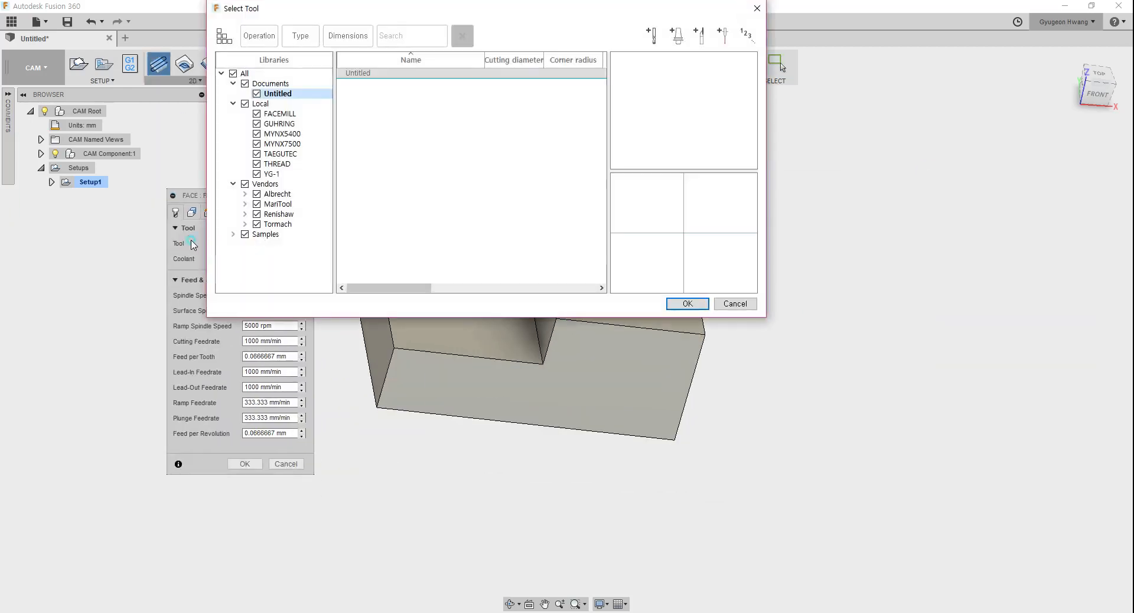
left_click(654, 37)
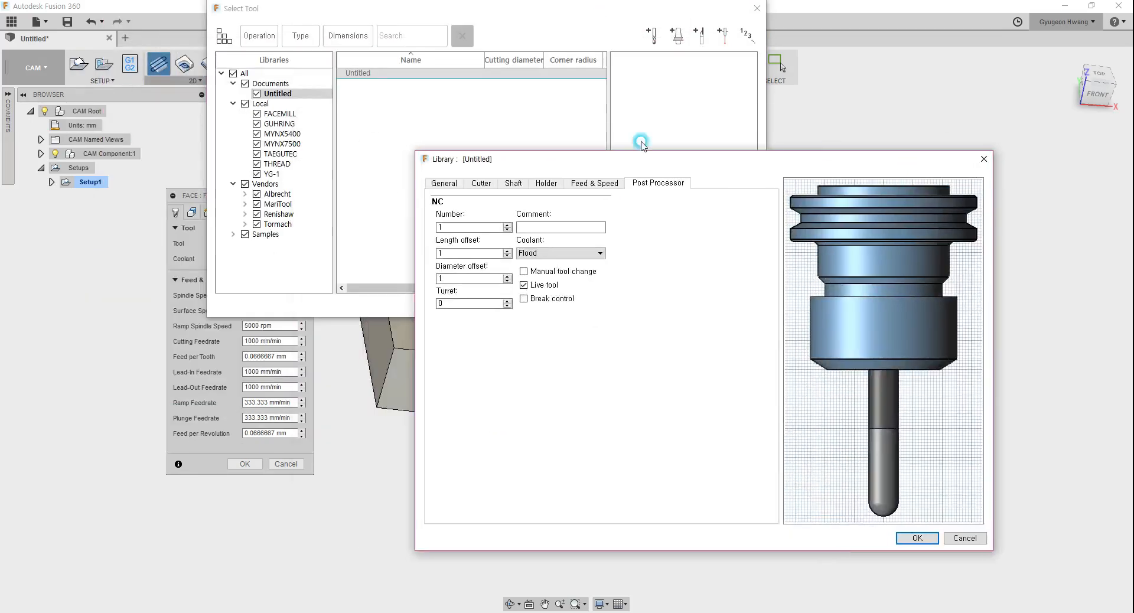
left_click(284, 113)
left_click_drag(500, 161, 487, 140)
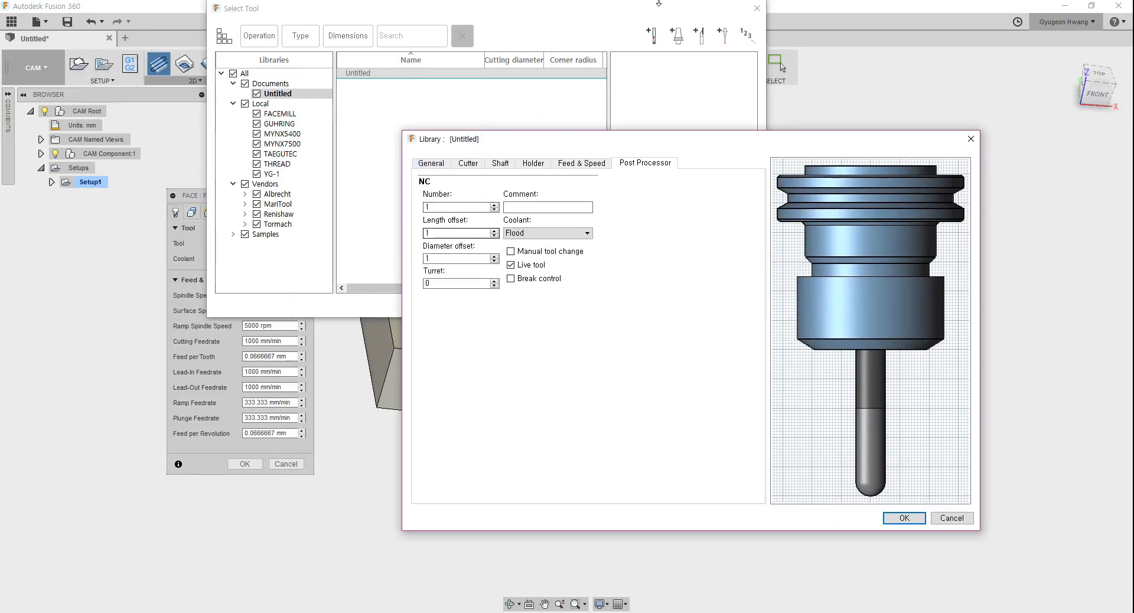
key("Escape")
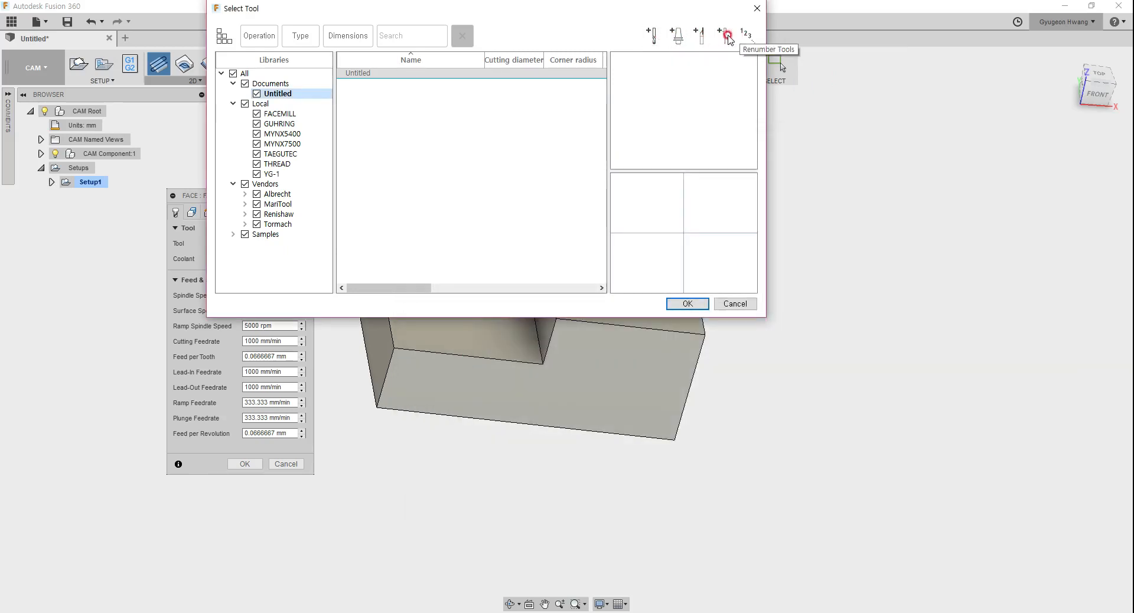
Create a new mill tool in the Untitled document library and show its general information
left_click(652, 35)
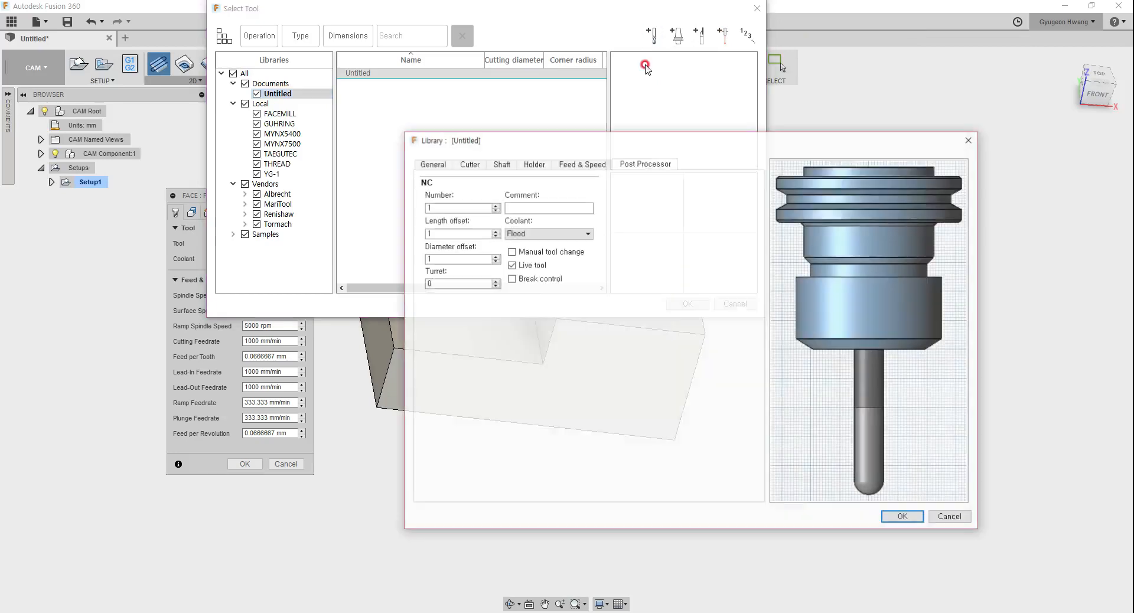
left_click(433, 164)
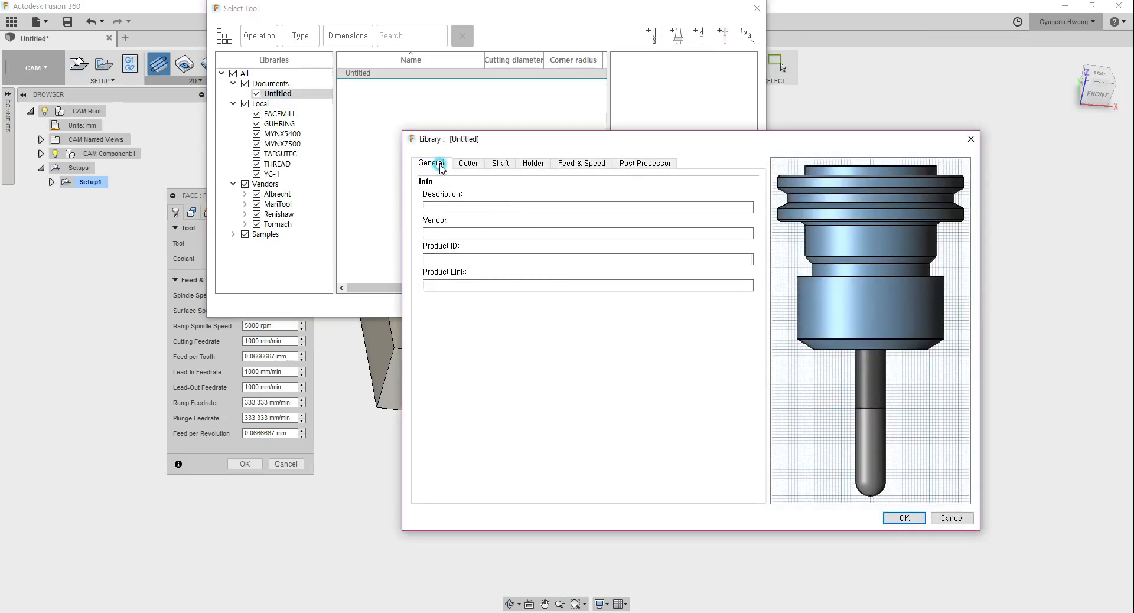
Try the description "50파이 페이스커터" for the new tool and clear it again
left_click(469, 206)
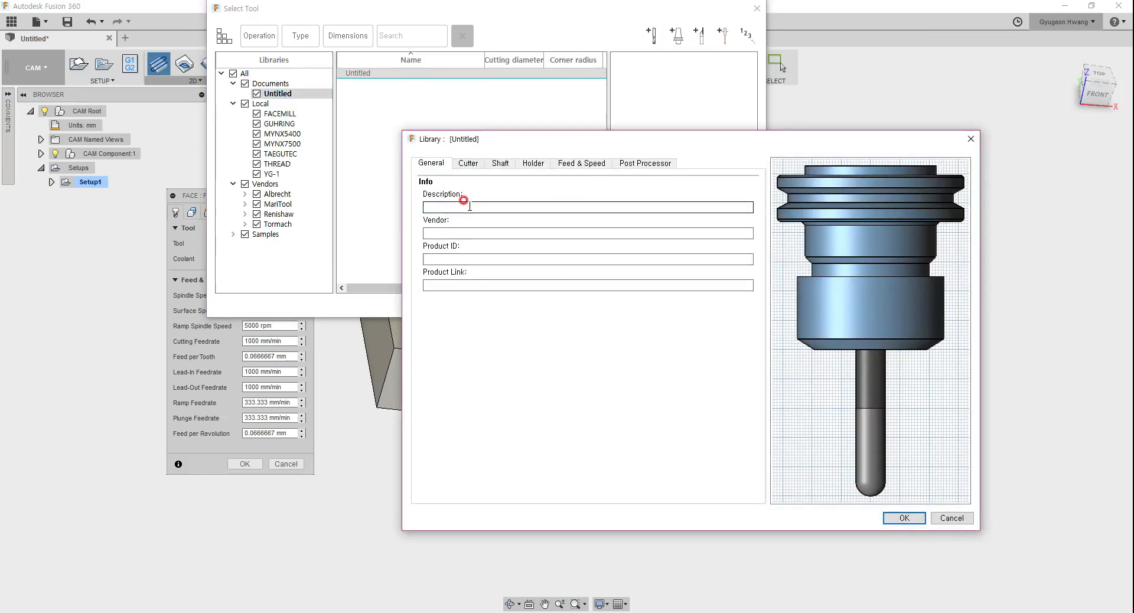
type("50파이 페이스커터")
key("ctrl+a")
key("BackSpace")
Examine the vendor, product ID and product link fields in the new tool's general information
left_click(463, 232)
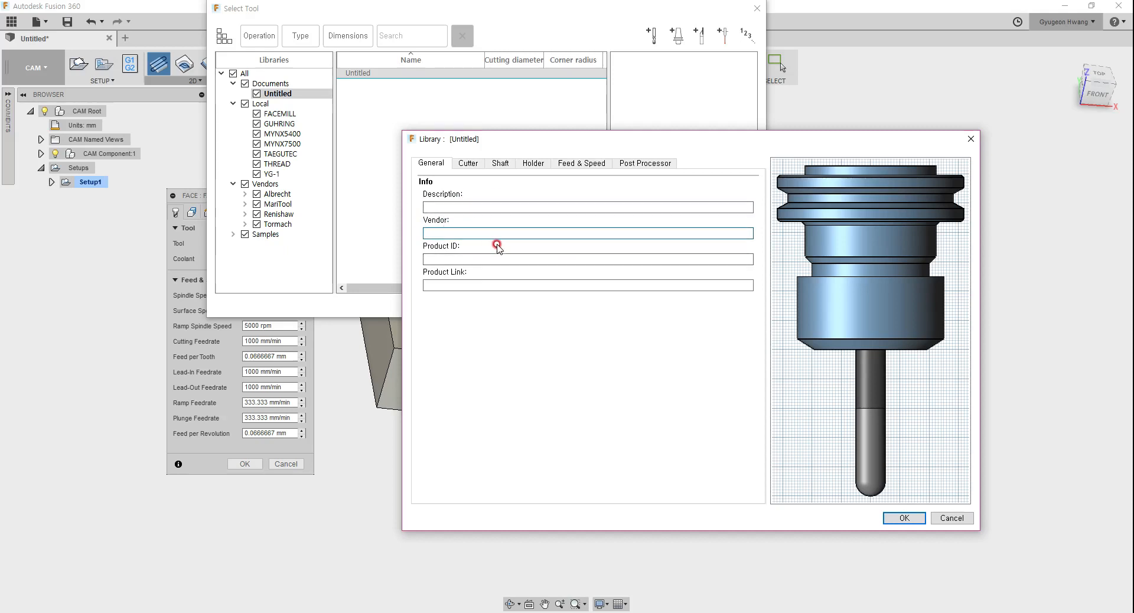
left_click(475, 260)
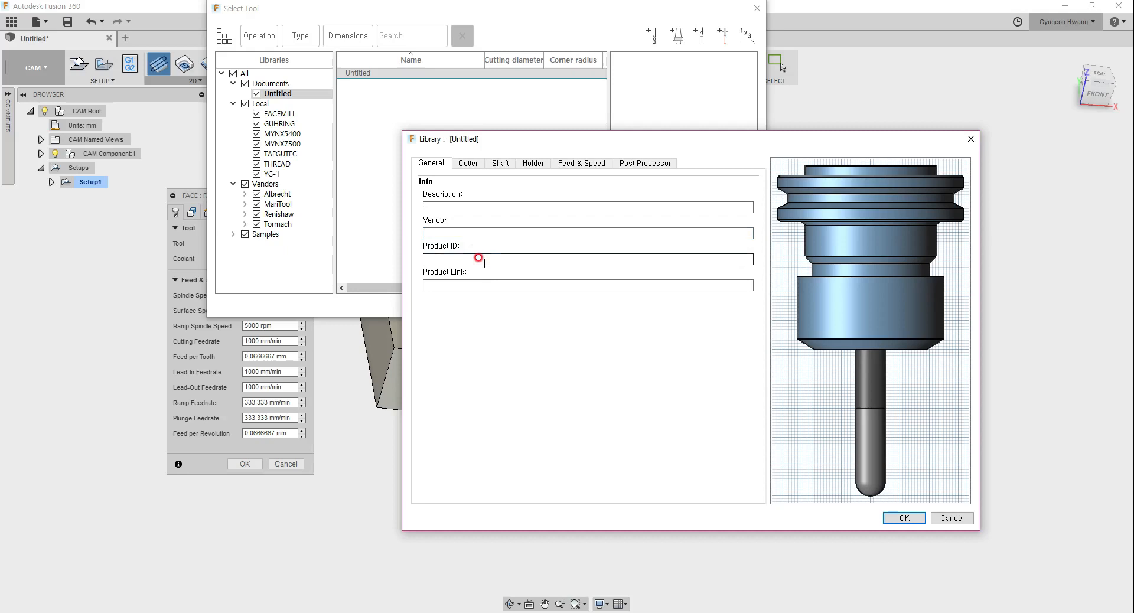
left_click(471, 287)
left_click(471, 258)
left_click(473, 285)
left_click(483, 233)
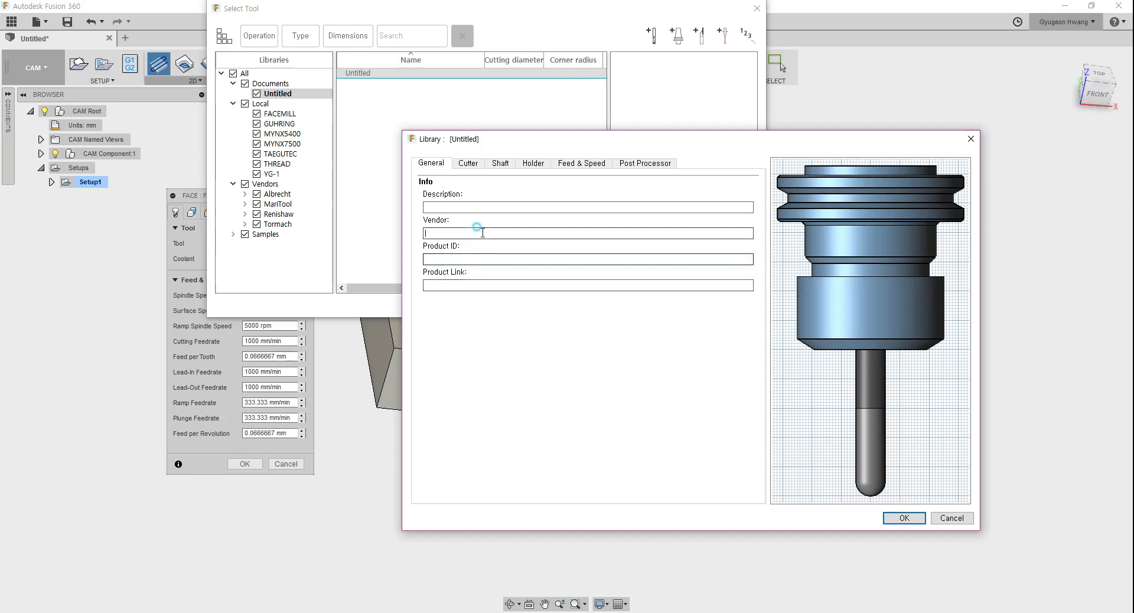
left_click(481, 258)
left_click(481, 285)
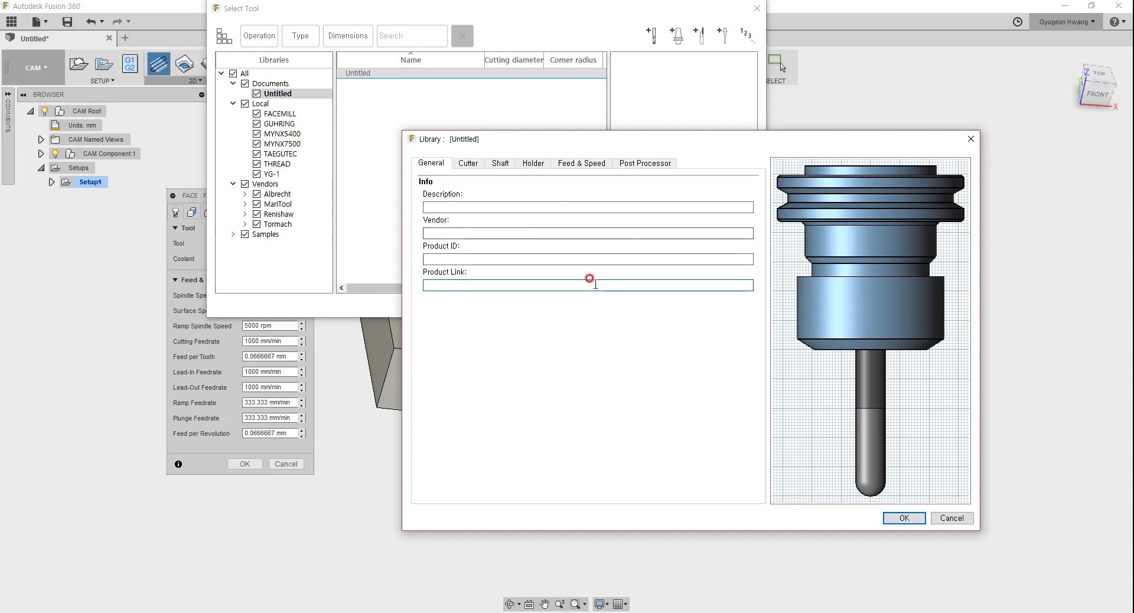
Set the new tool's cutter type to Face mill
left_click(468, 163)
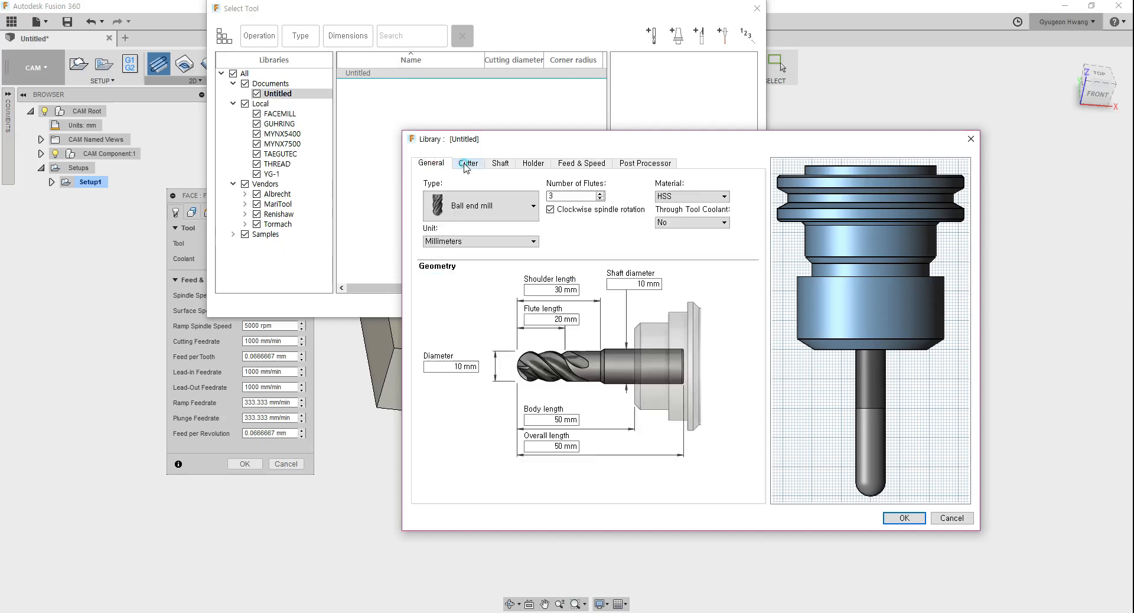
left_click(490, 207)
scroll(500, 313, "down", 3)
scroll(500, 313, "up", 3)
left_click(528, 213)
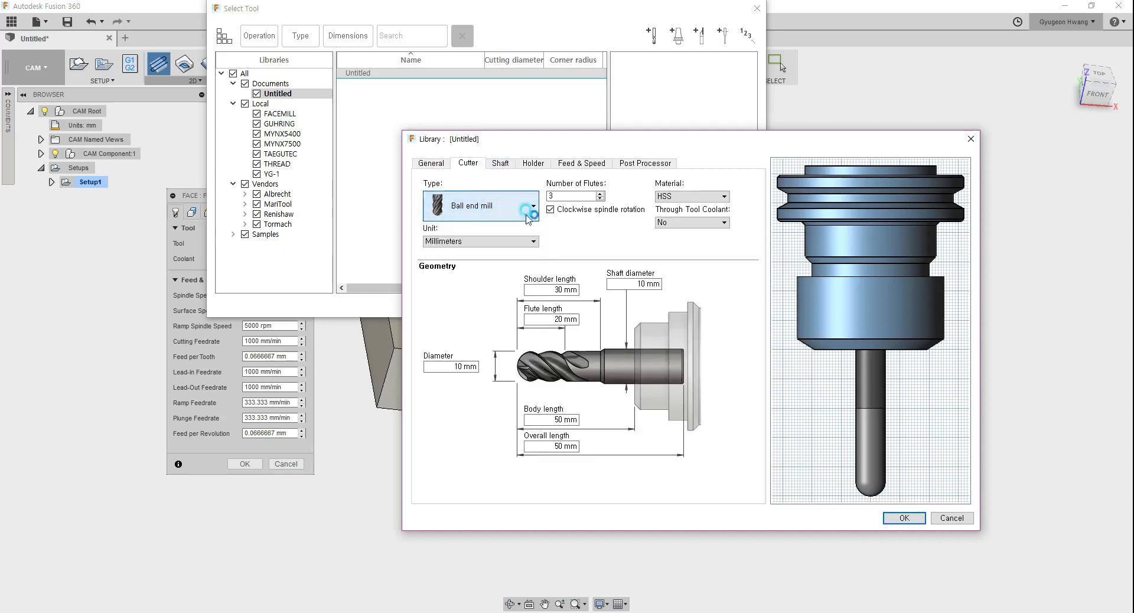
left_click(488, 206)
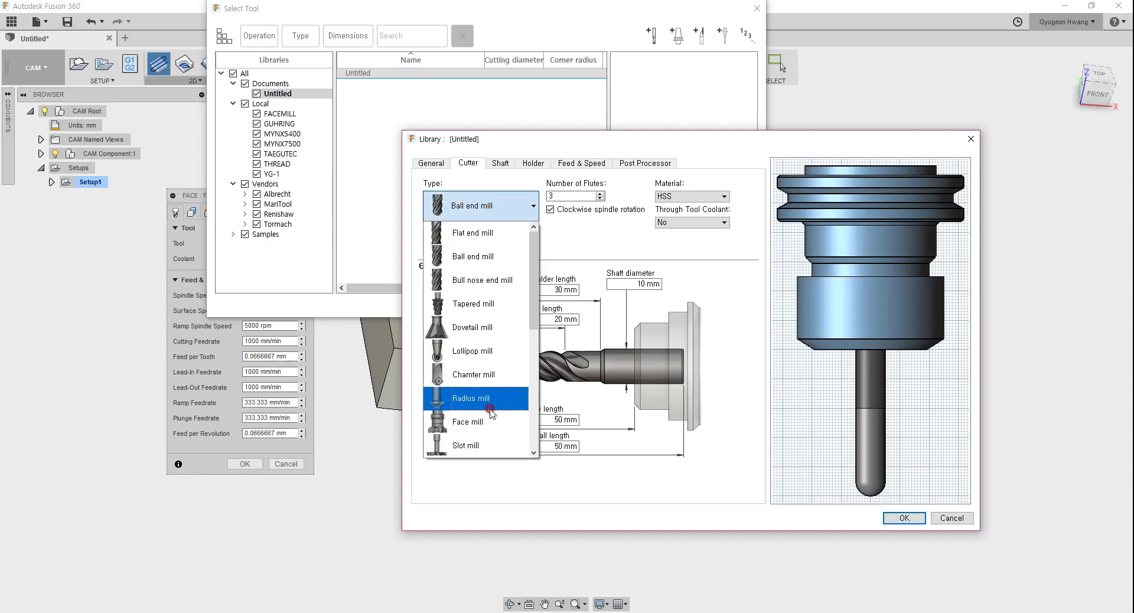
left_click(479, 423)
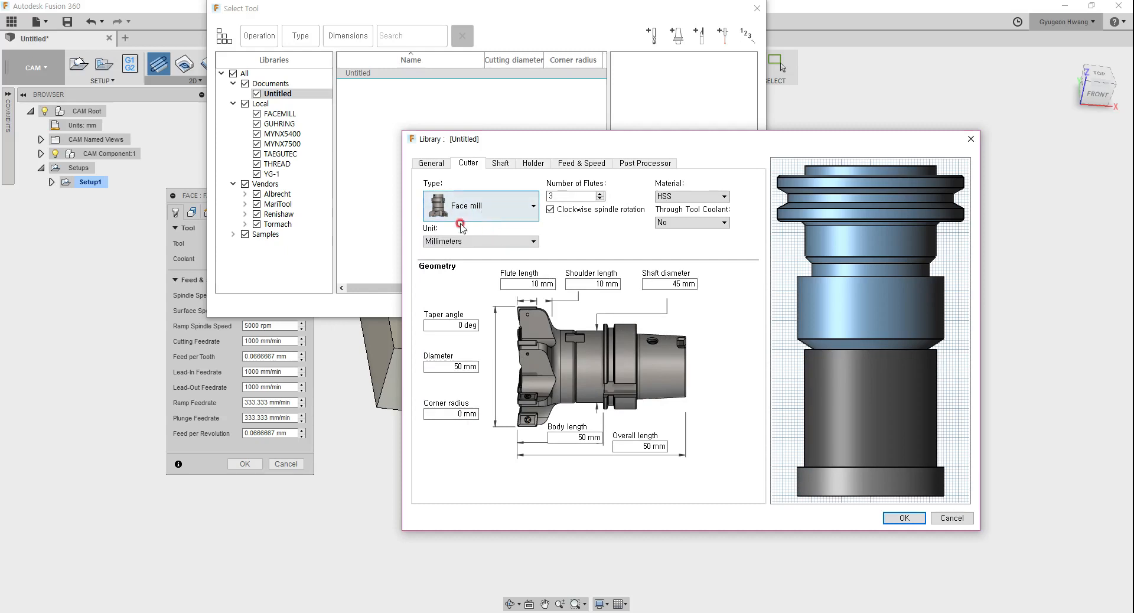
Keep the face mill's unit in Millimeters and set its number of flutes to 5
left_click(467, 241)
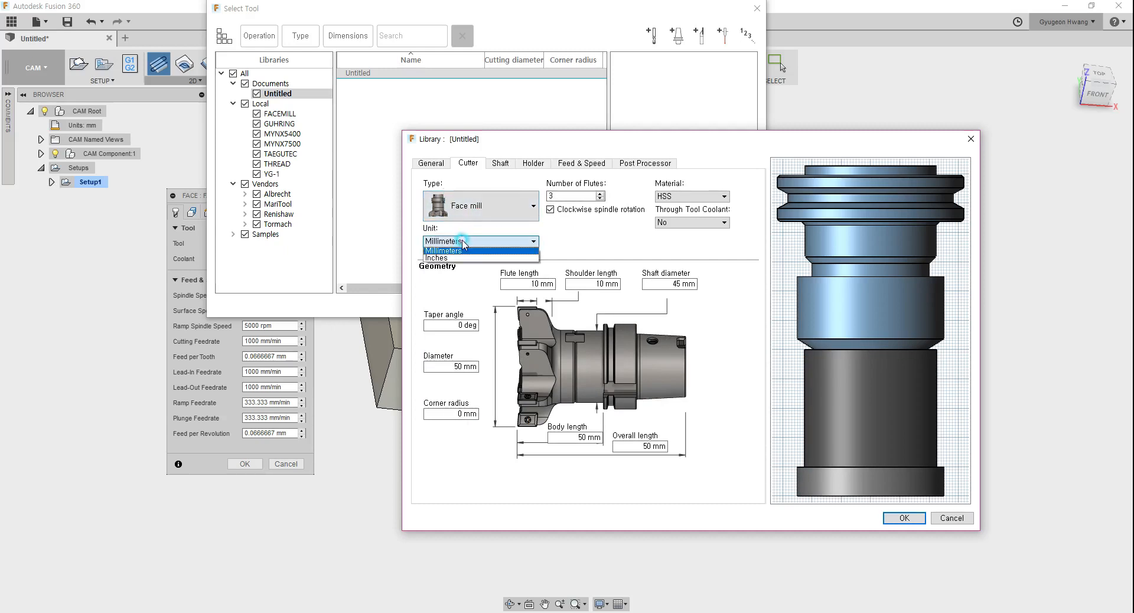
left_click(468, 242)
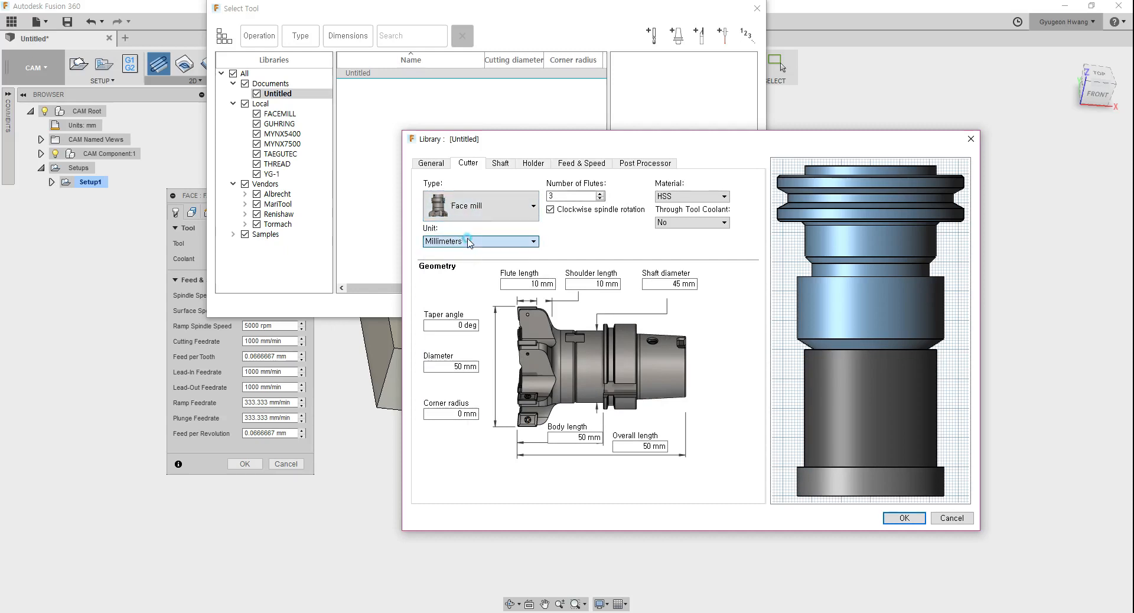
left_click(576, 196)
left_click(727, 295)
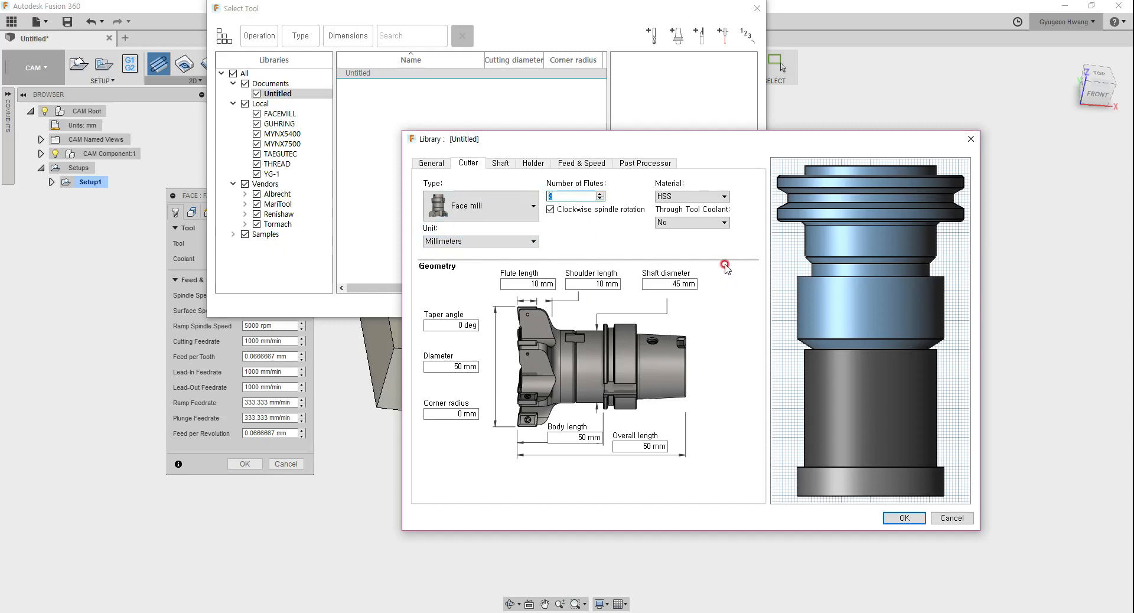
type("5")
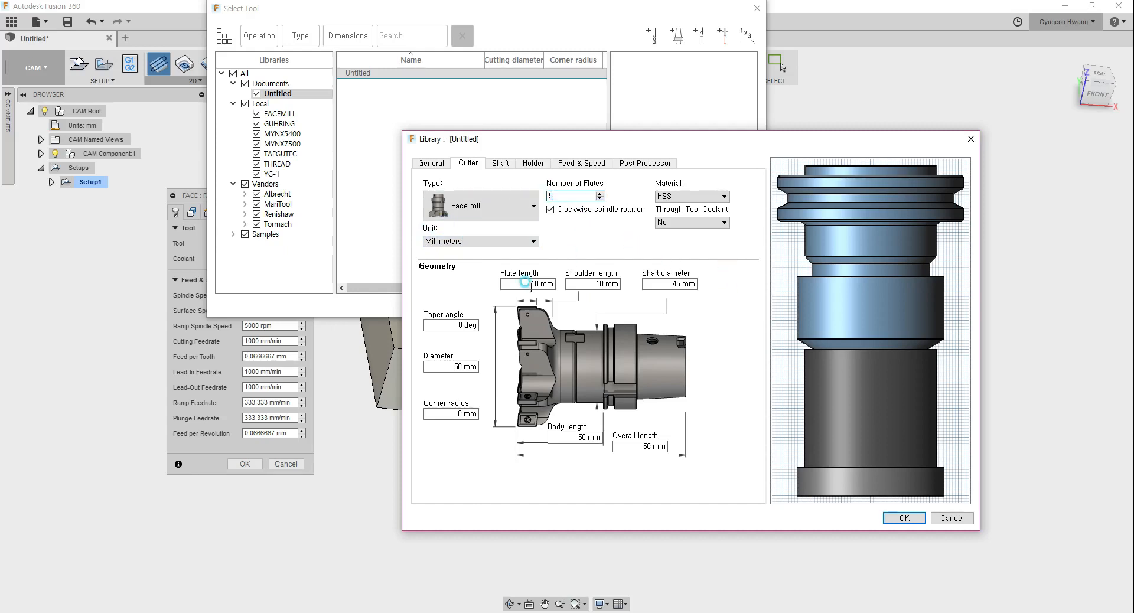
Set the face mill's material to Carbide and leave Through Tool Coolant at No
left_click(676, 198)
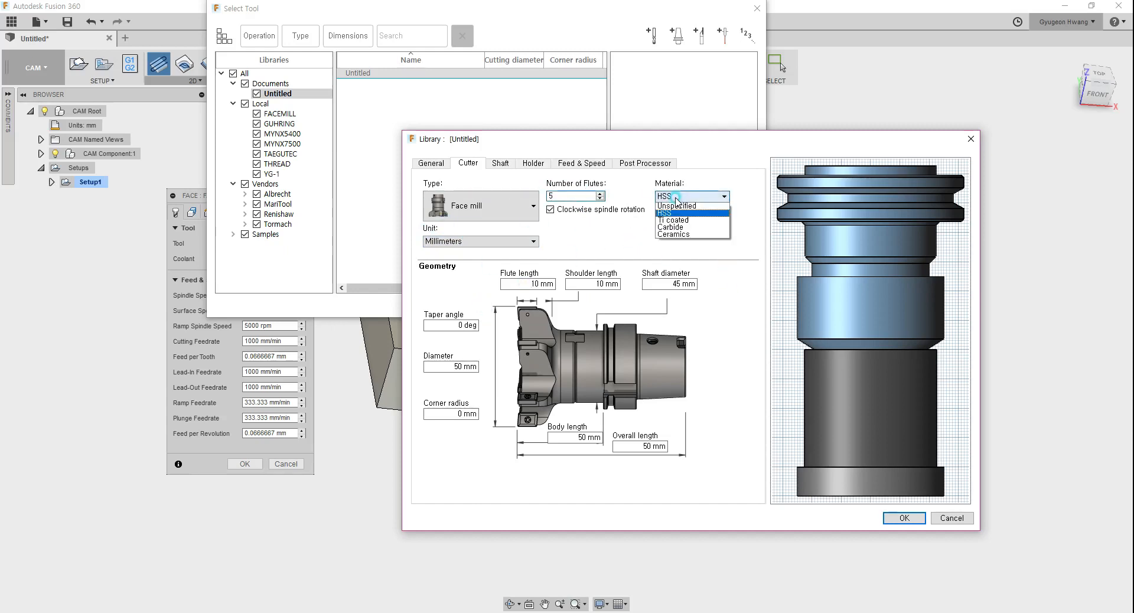
left_click(679, 228)
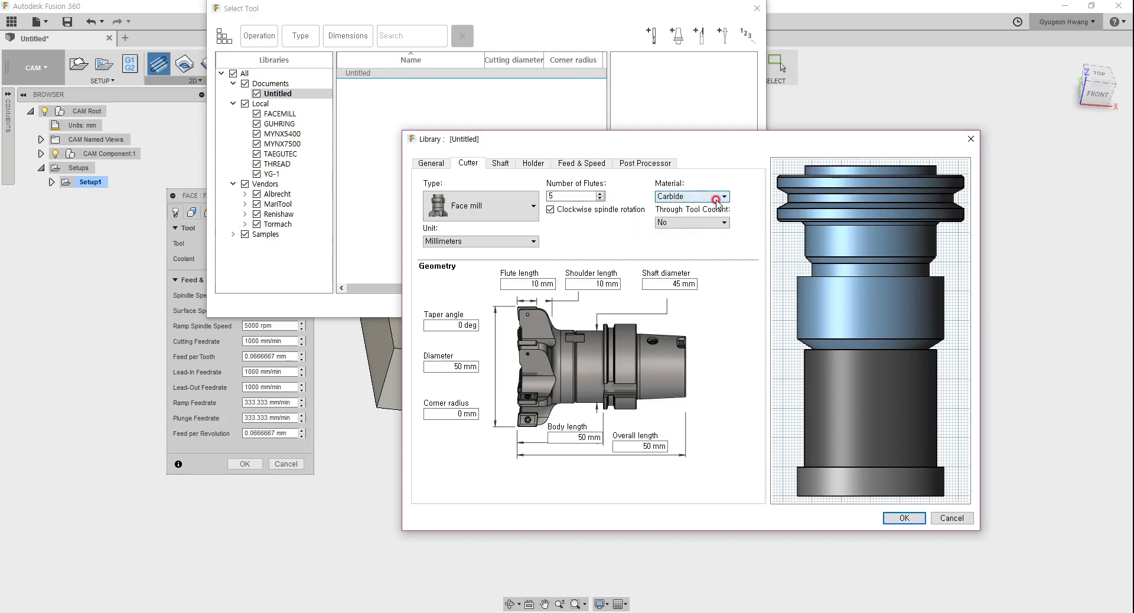
left_click(672, 223)
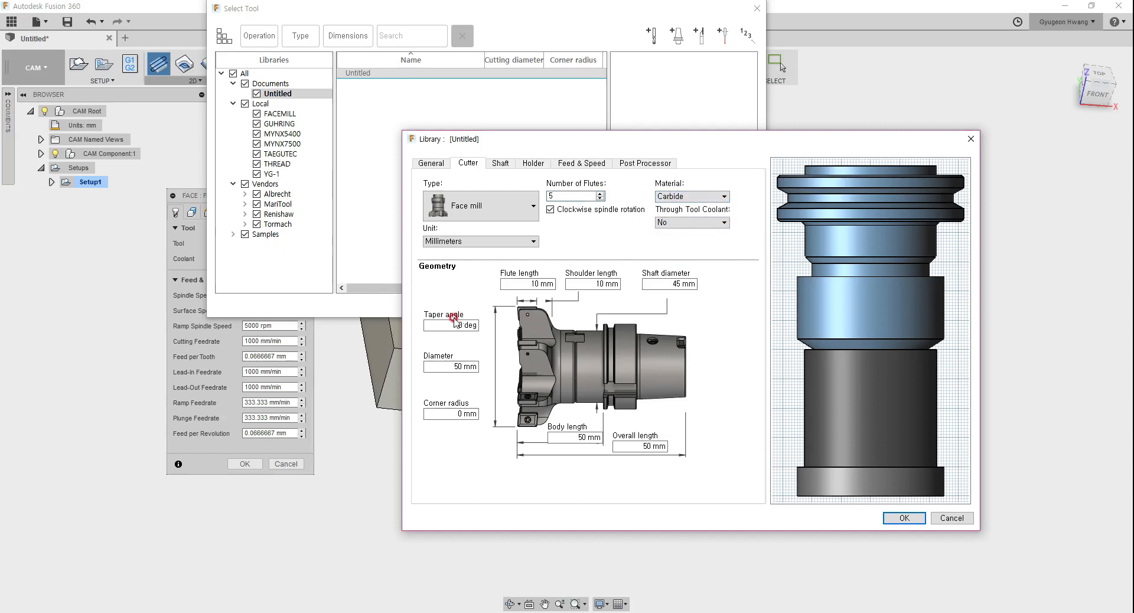
left_click(679, 223)
left_click(679, 223)
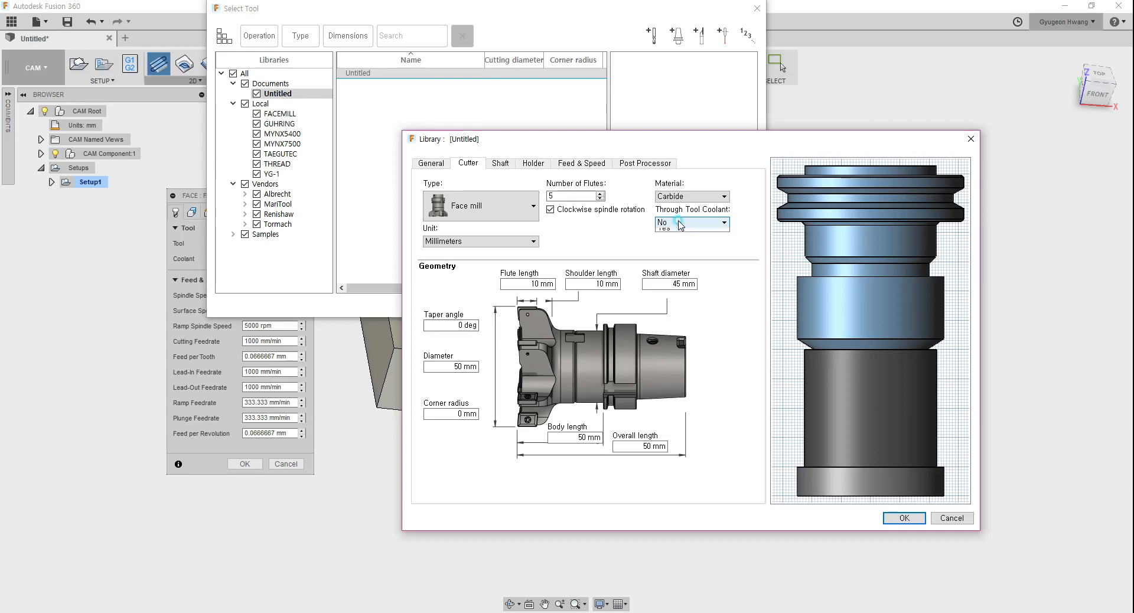
left_click(685, 231)
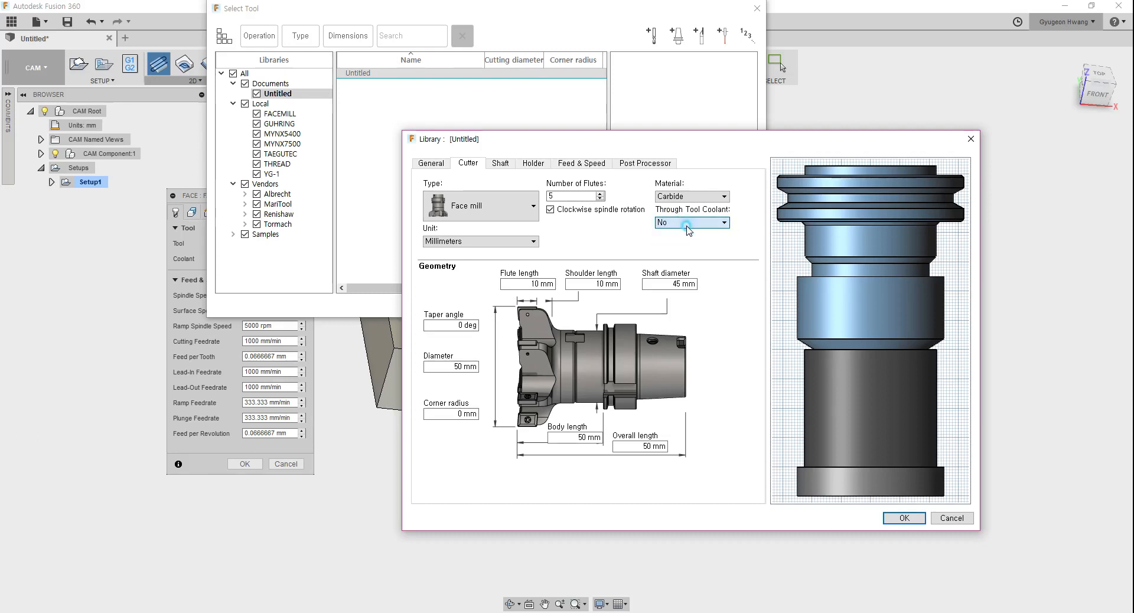
Try a taper angle of 45 degrees on the face mill and return it to 0 degrees
left_click(428, 366)
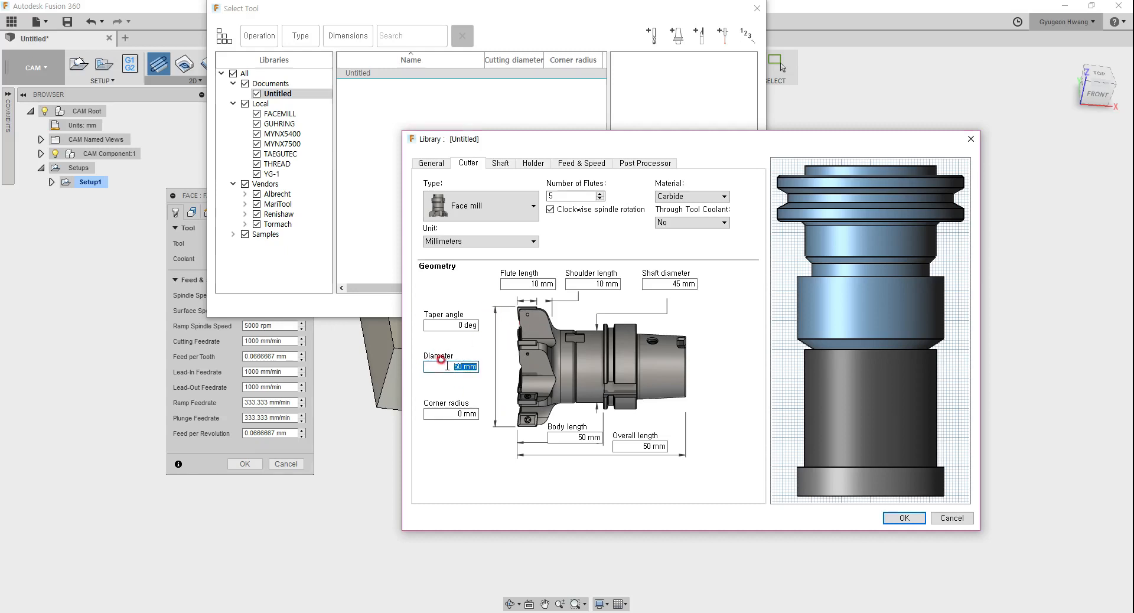
left_click(443, 328)
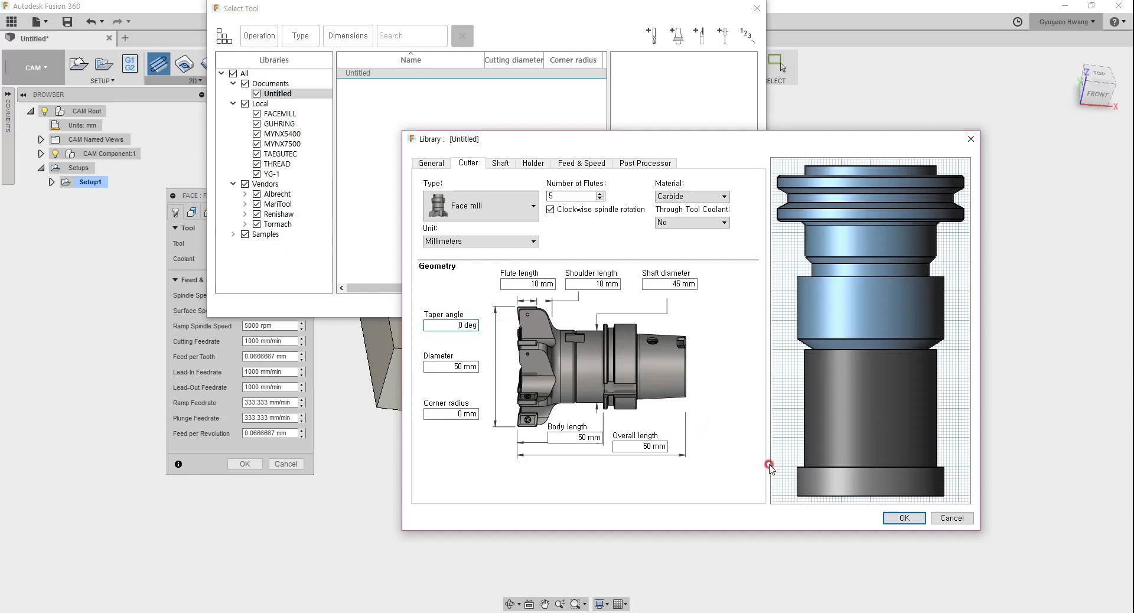
triple_click(443, 325)
type("45")
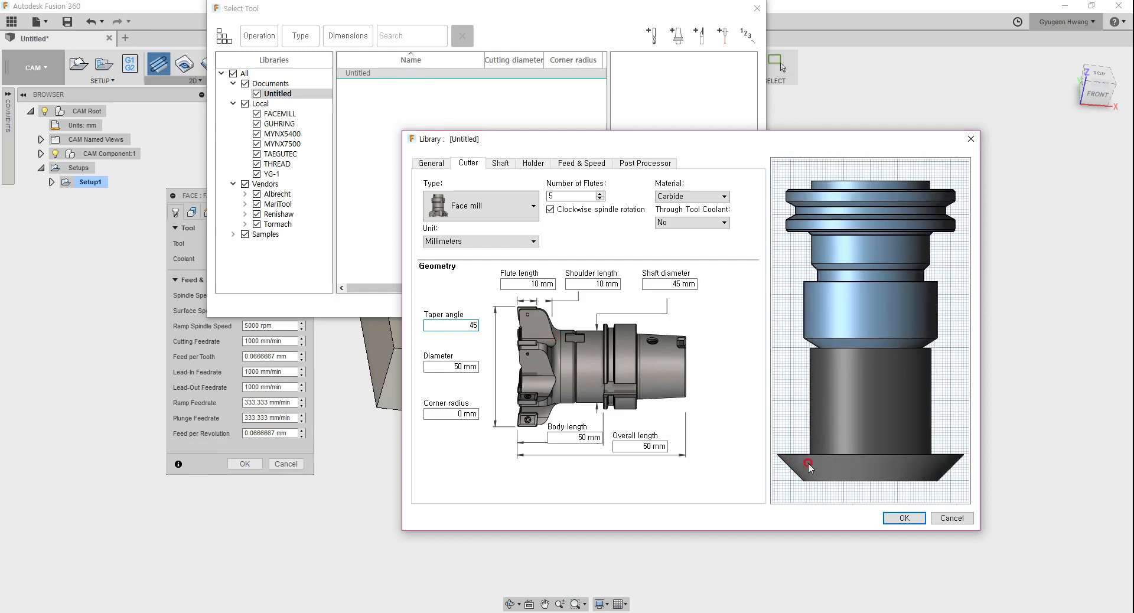
double_click(465, 327)
type("20")
key("BackSpace")
key("BackSpace")
type("0")
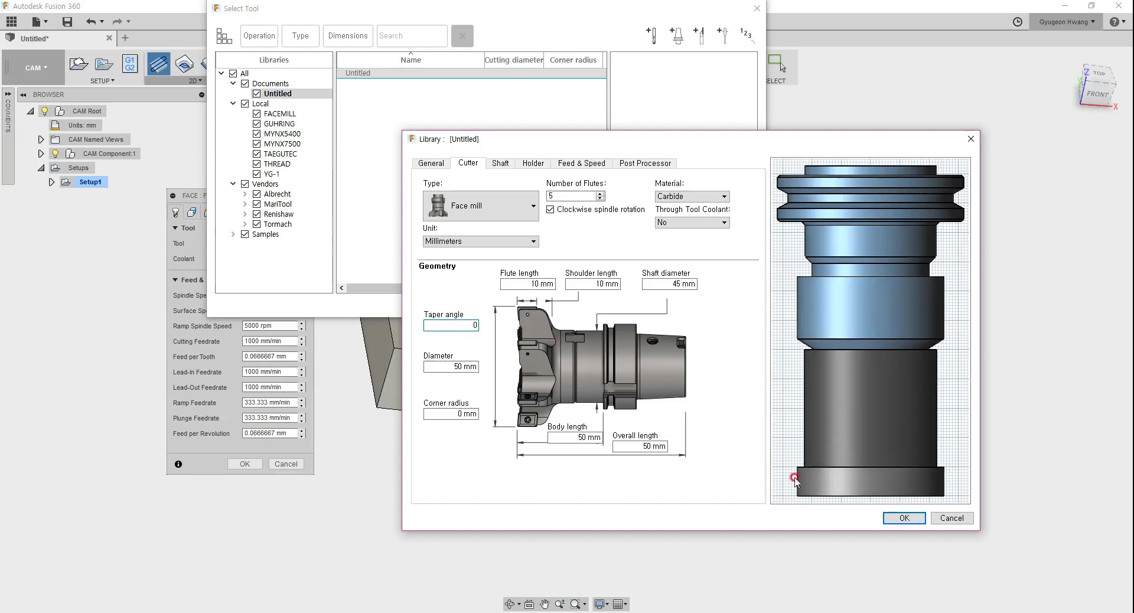
left_click(461, 318)
Try corner radii of 5 mm and 2 mm on the face mill and return the radius to 0 mm
left_click(438, 413)
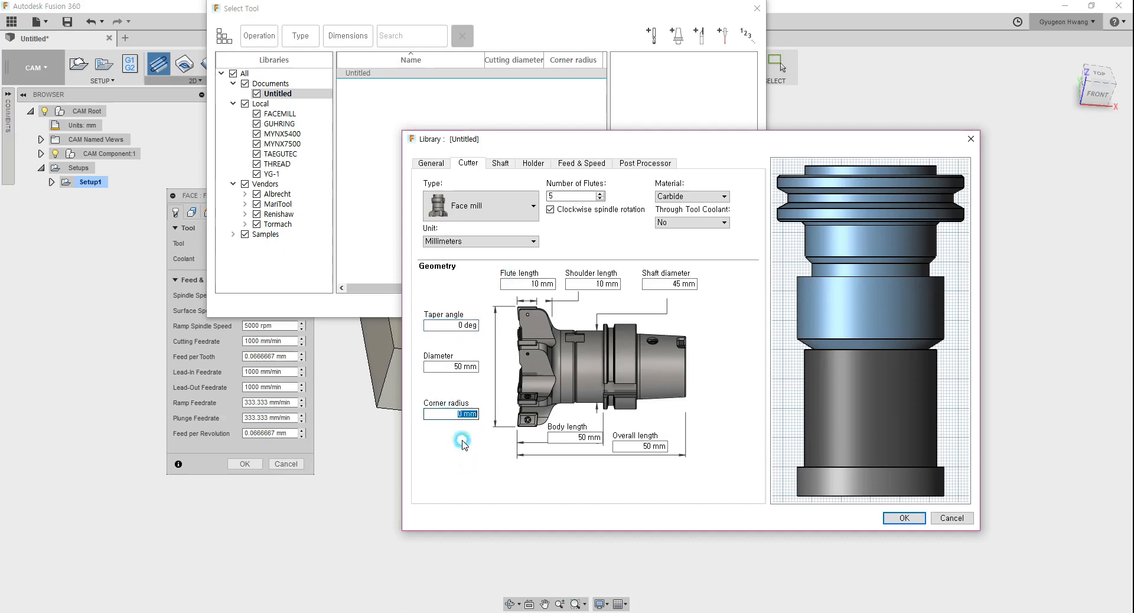
left_click(521, 418)
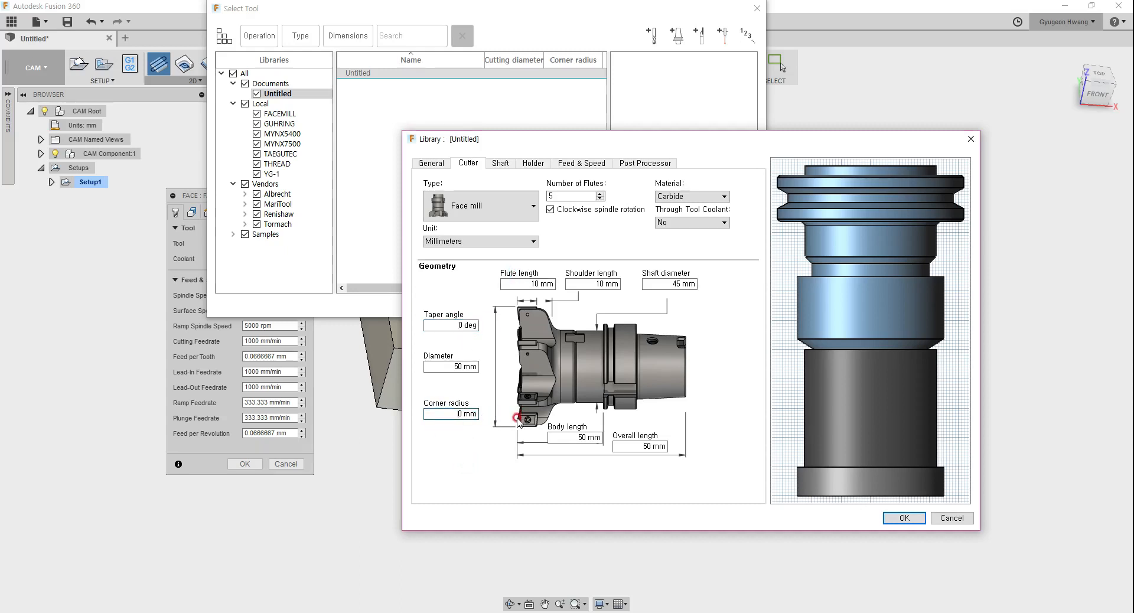
left_click(535, 423)
left_click(542, 436)
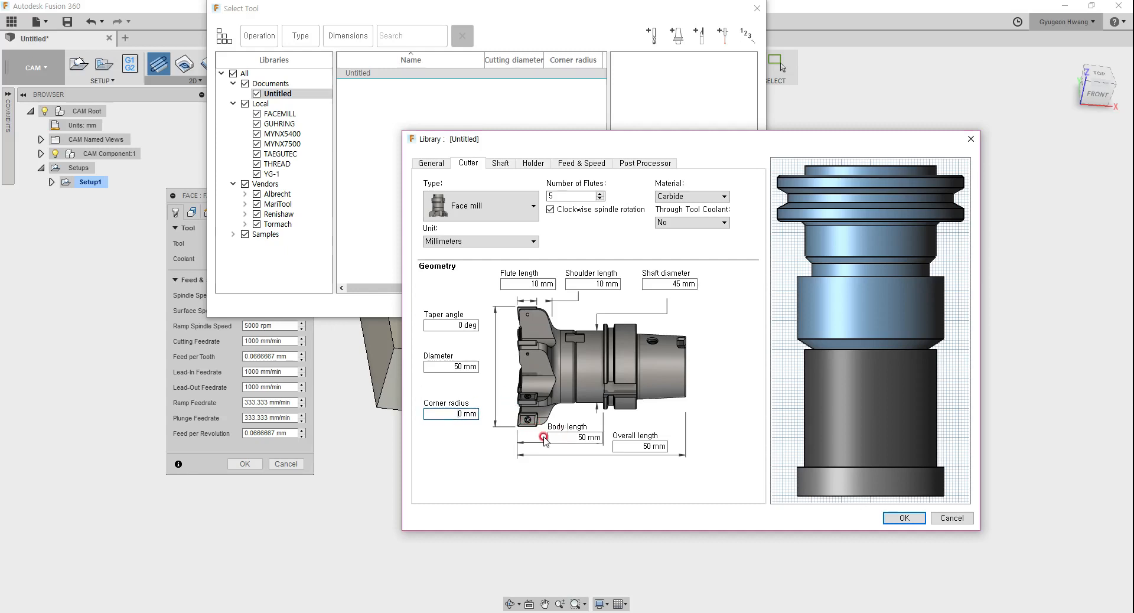
left_click(509, 421)
type("5")
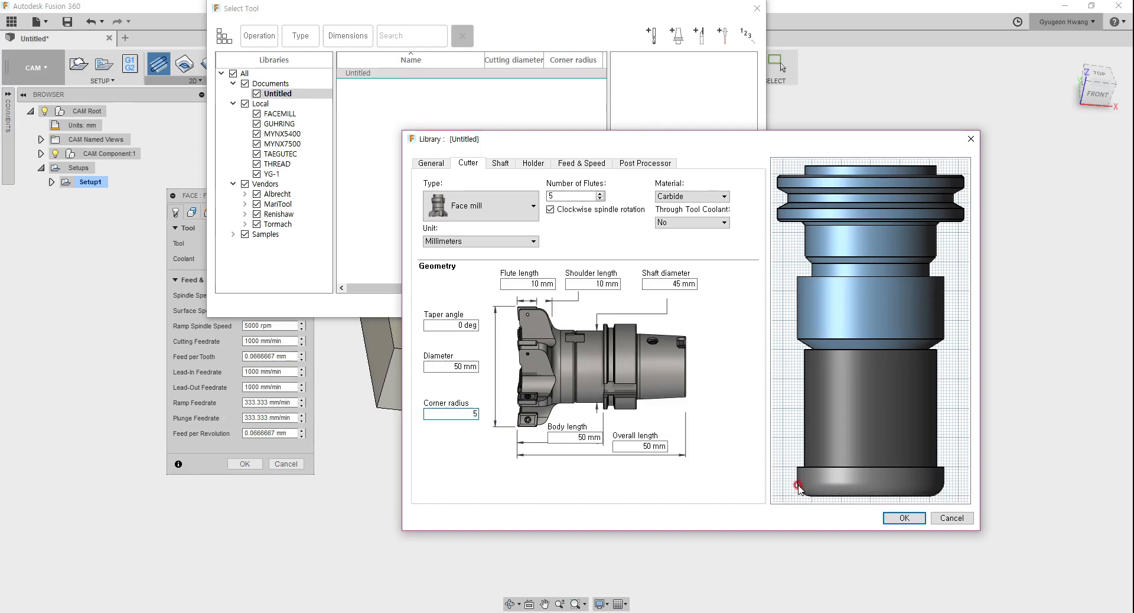
left_click(500, 419)
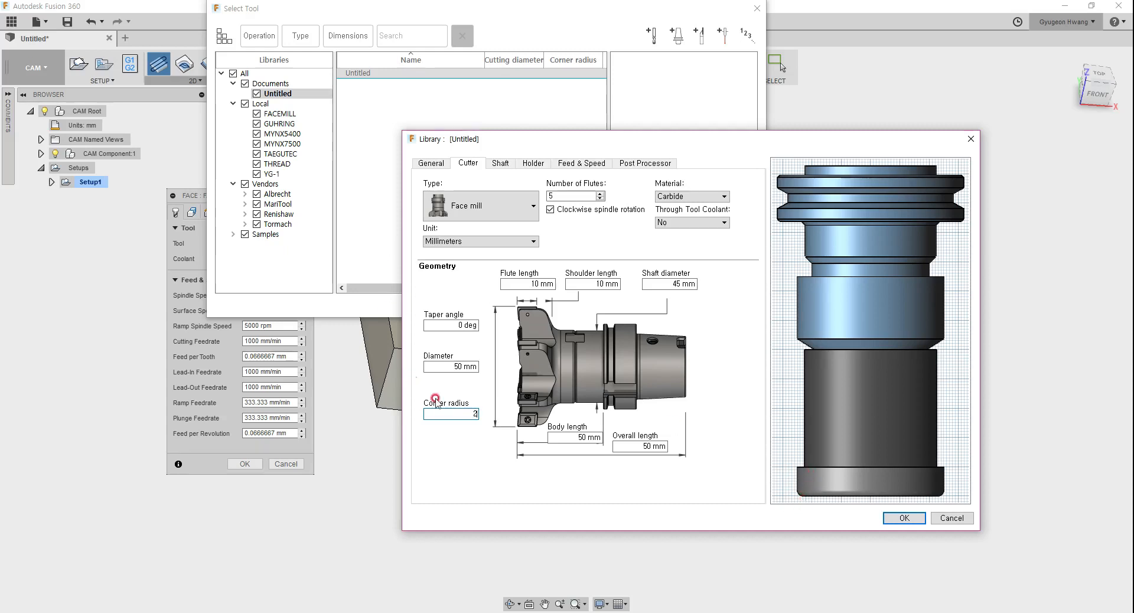
left_click(524, 418)
Review the face mill's flute length, shoulder length and shaft diameter
left_click(520, 286)
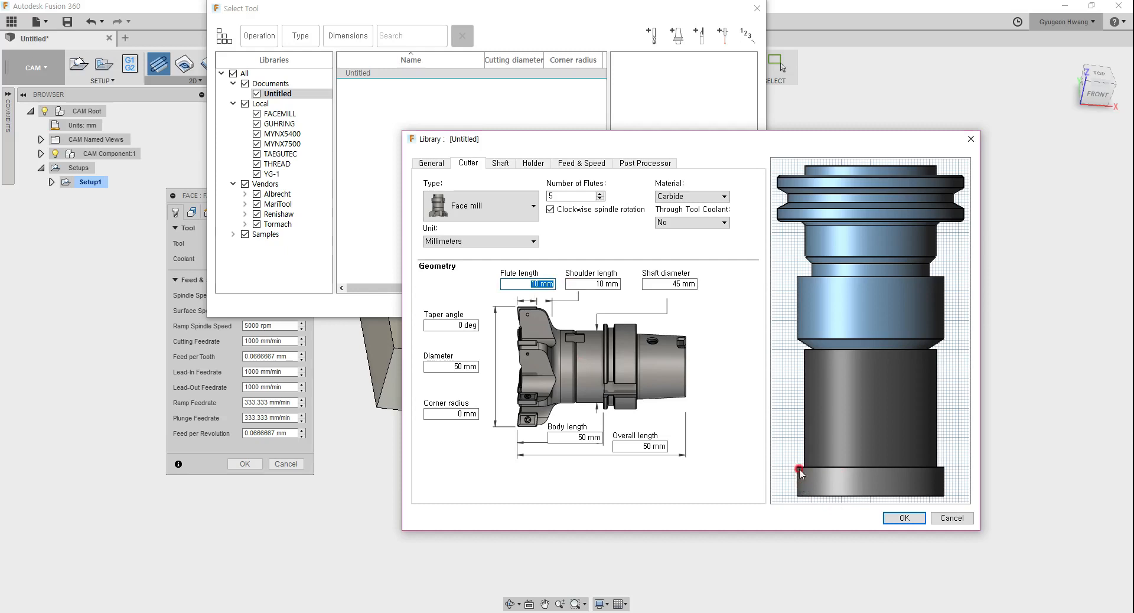
left_click(579, 284)
left_click(652, 284)
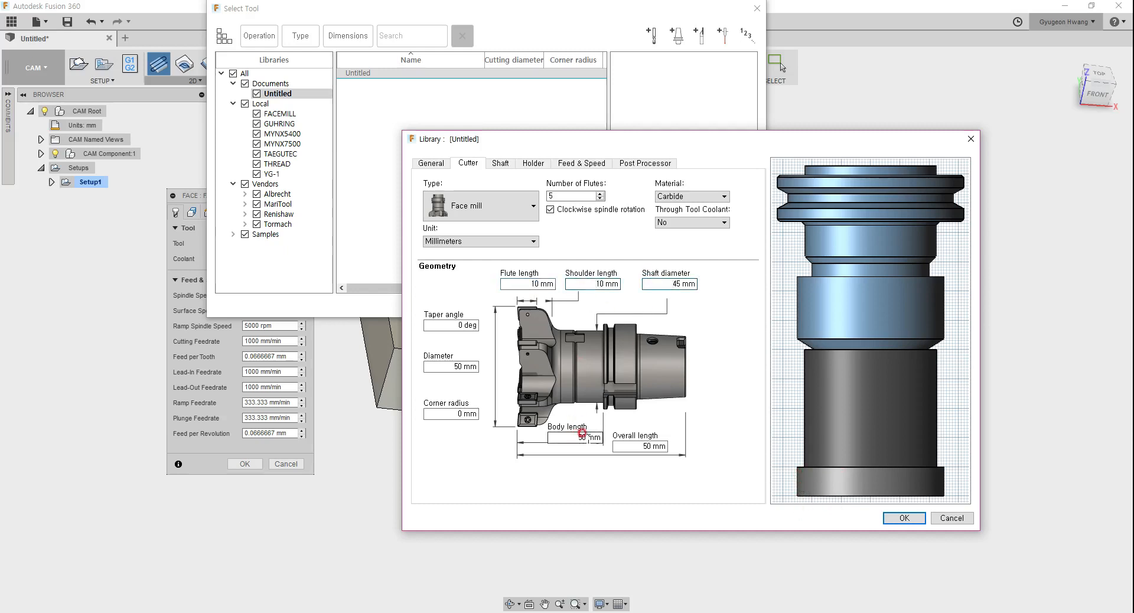
Try adding a shaft segment to the face mill and delete it again
left_click(501, 165)
left_click(445, 187)
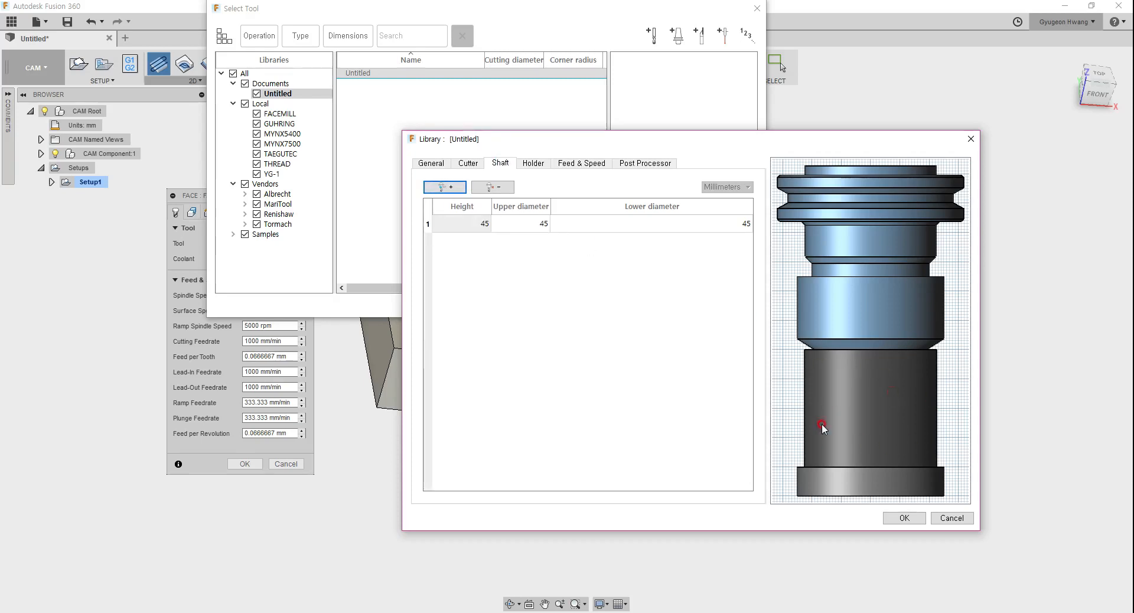
left_click(605, 312)
left_click(482, 188)
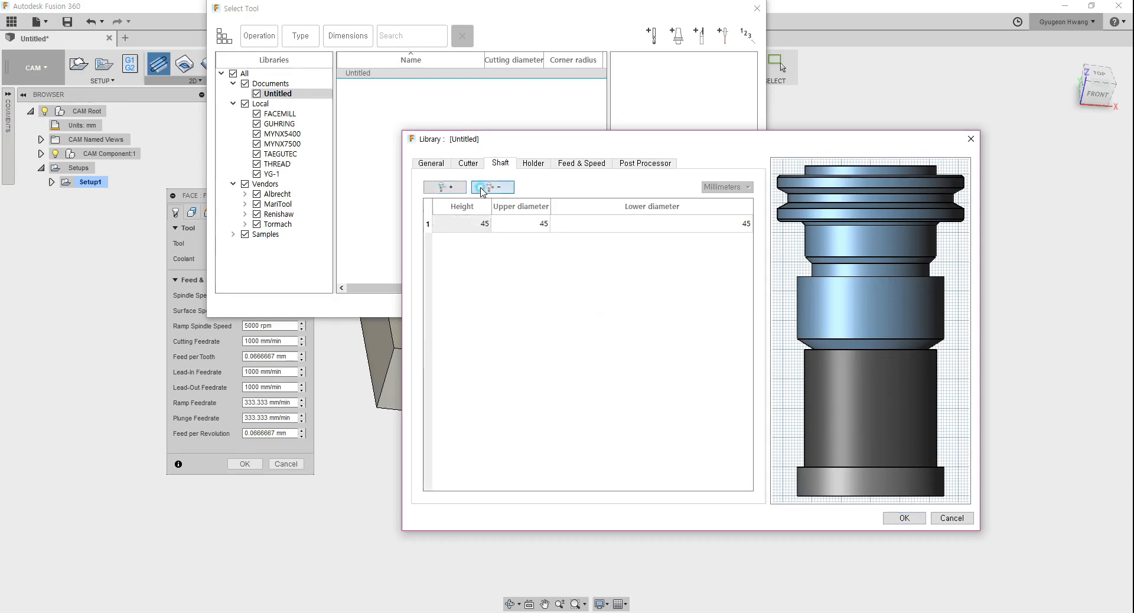
left_click(461, 221)
left_click(490, 188)
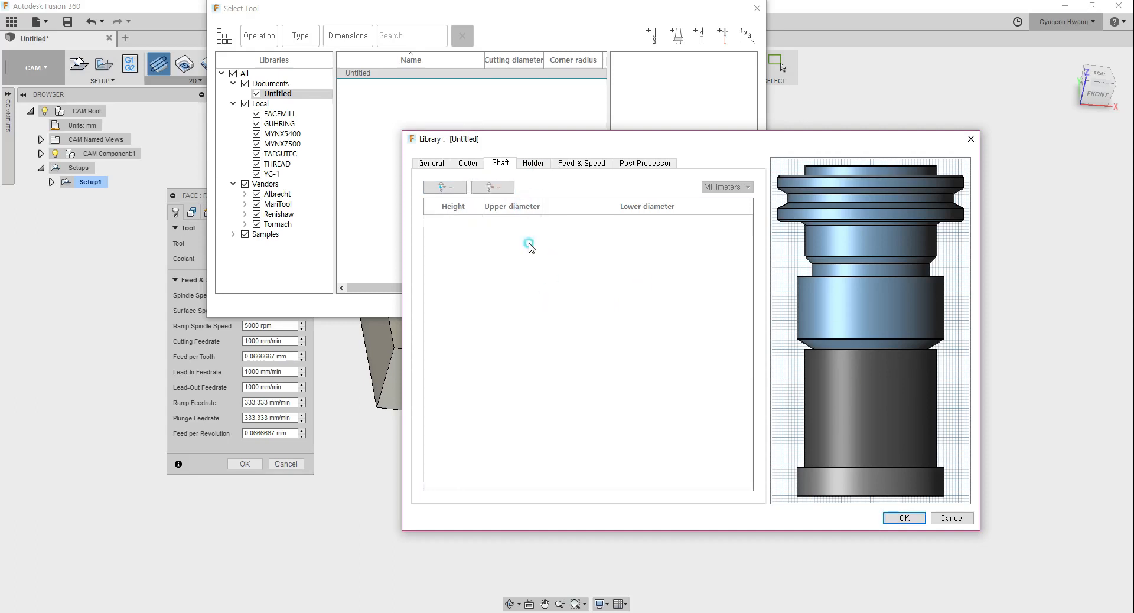
left_click(486, 167)
left_click(499, 164)
Search the holder library for bt40 and preview the BT40 - Blank1 holder
left_click(532, 163)
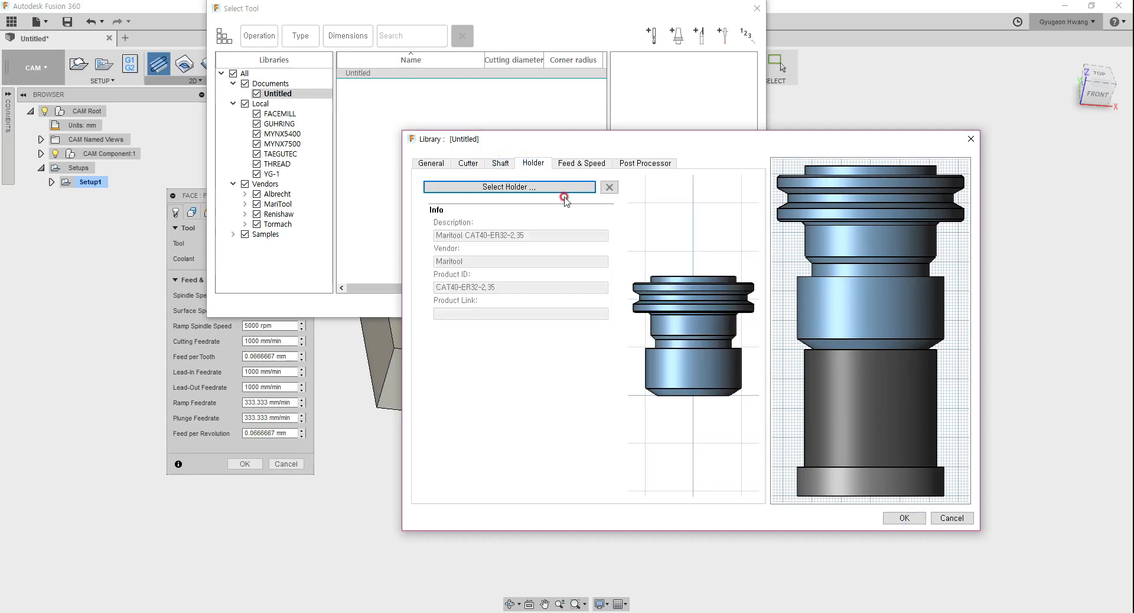
left_click(512, 186)
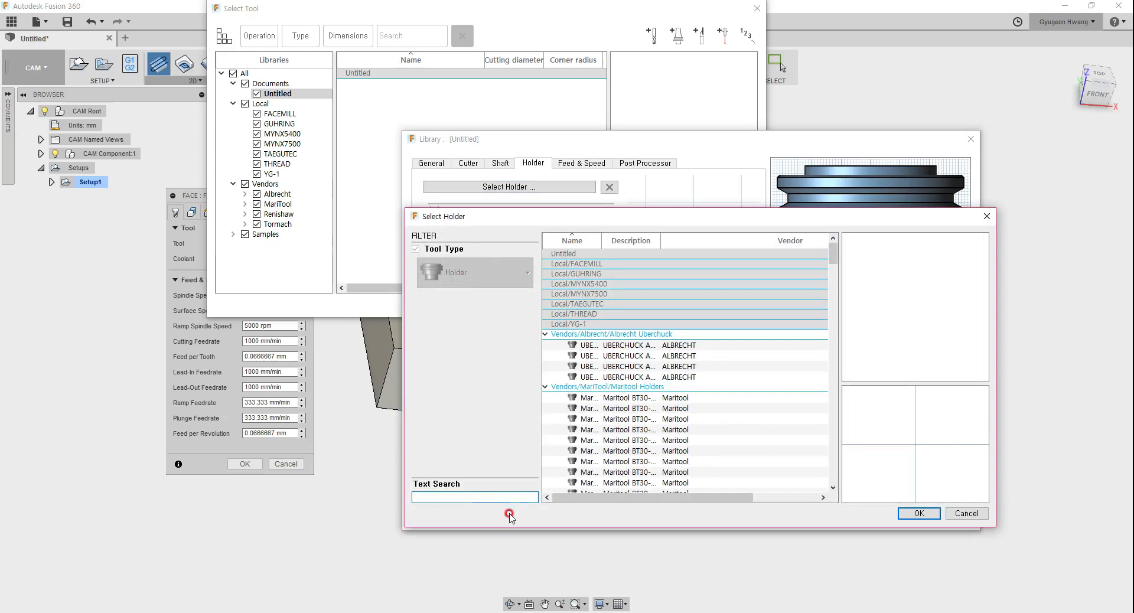
left_click(478, 498)
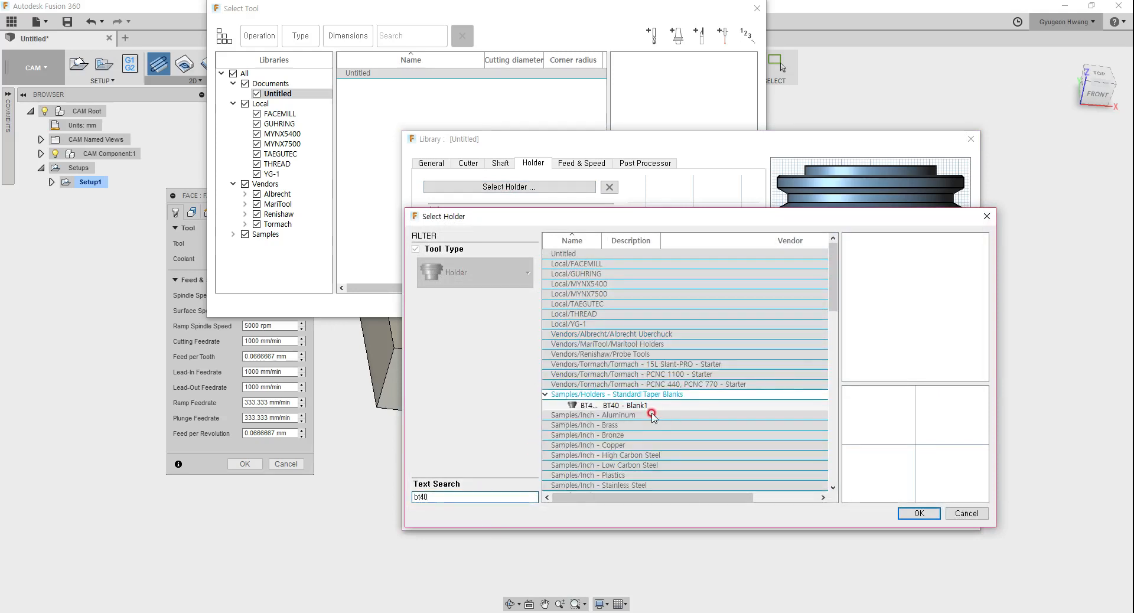
left_click(651, 407)
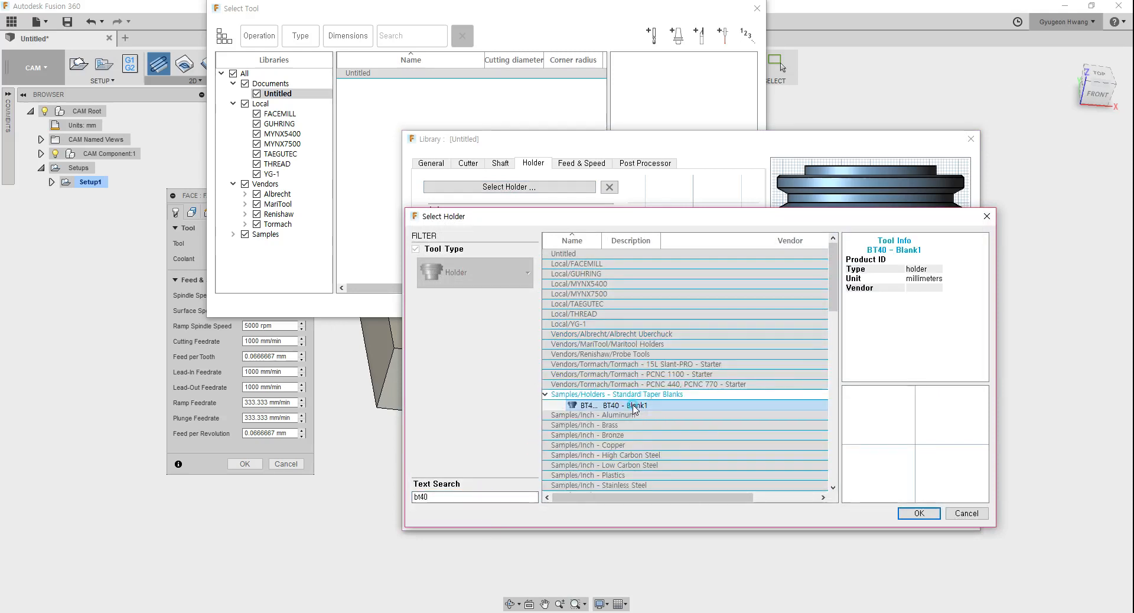
Browse the BT40 sample holders with their full descriptions, preview BT40 - B4C4-0016, and cancel the holder selection
left_click(826, 349)
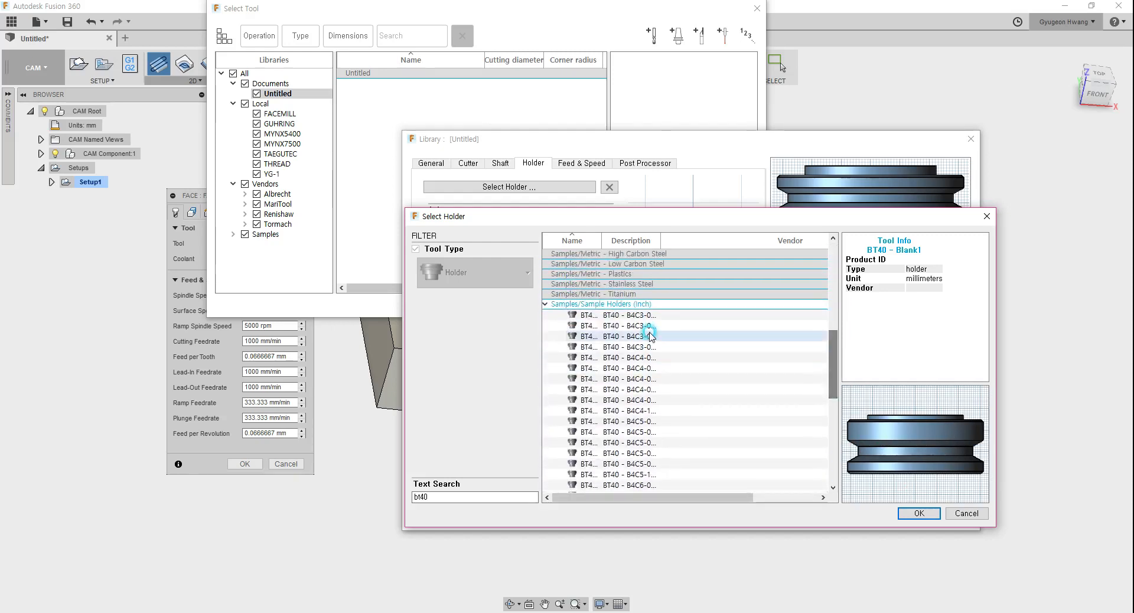
left_click(631, 254)
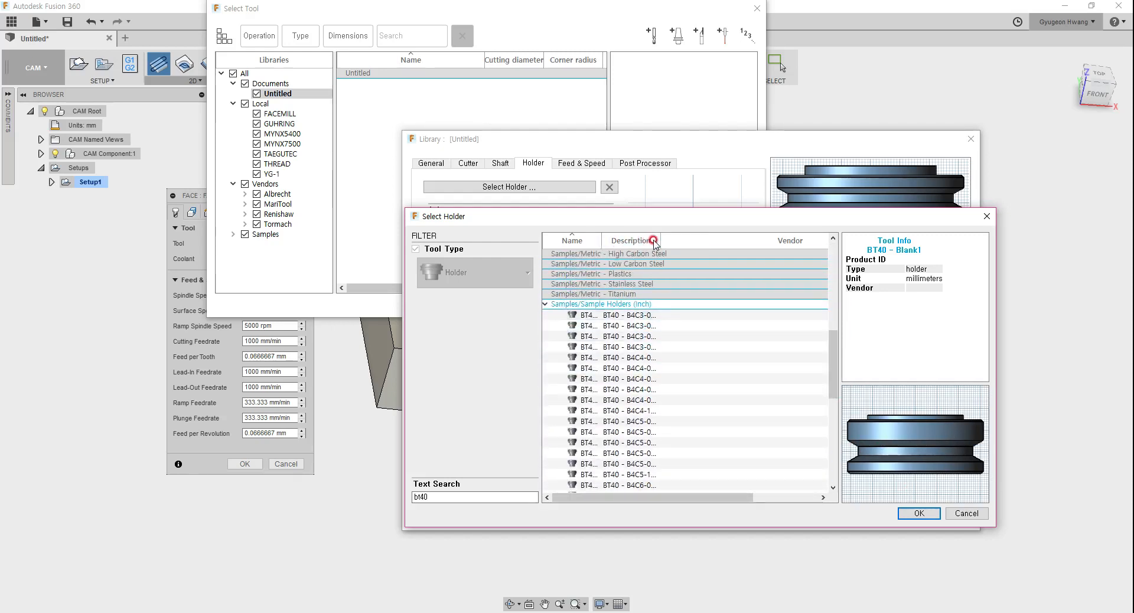
left_click_drag(660, 241, 705, 248)
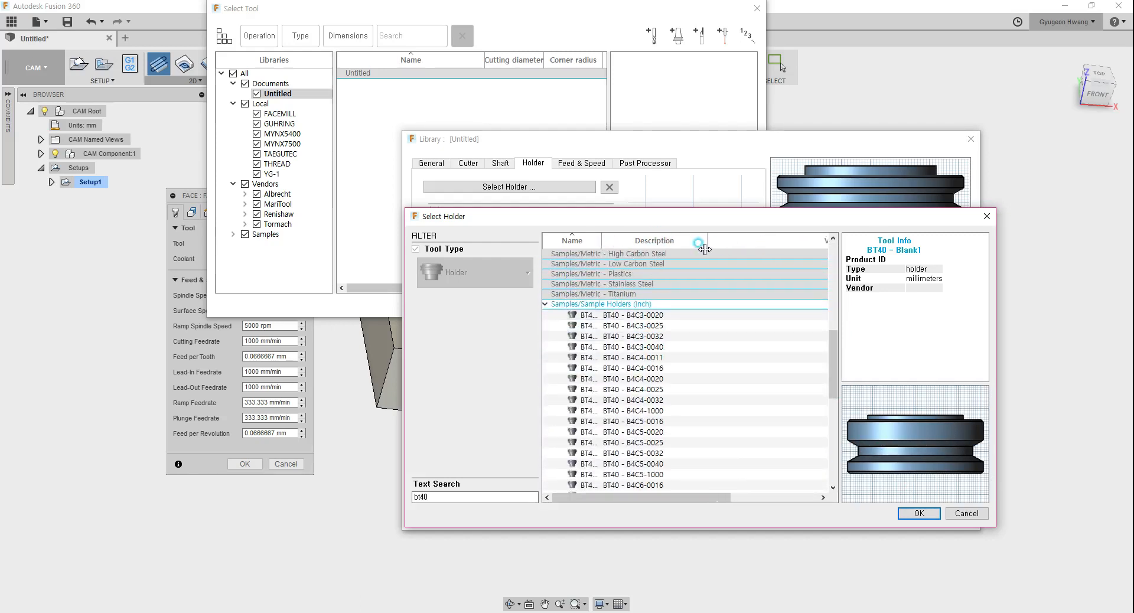
scroll(650, 449, "down", 4)
left_click(644, 425)
scroll(643, 428, "down", 3)
left_click(623, 340)
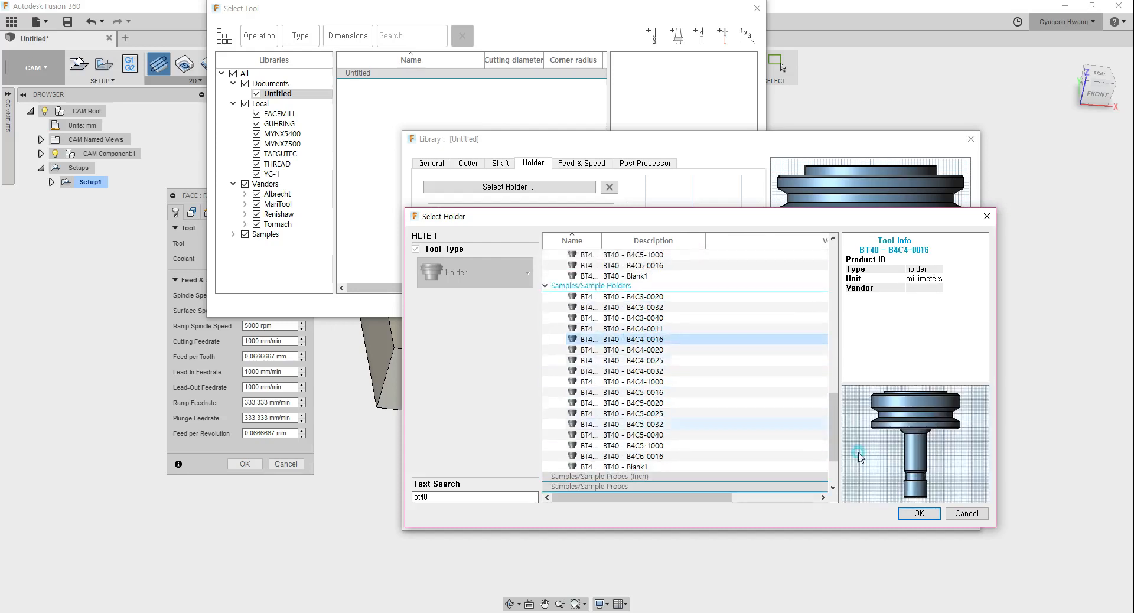
left_click(976, 515)
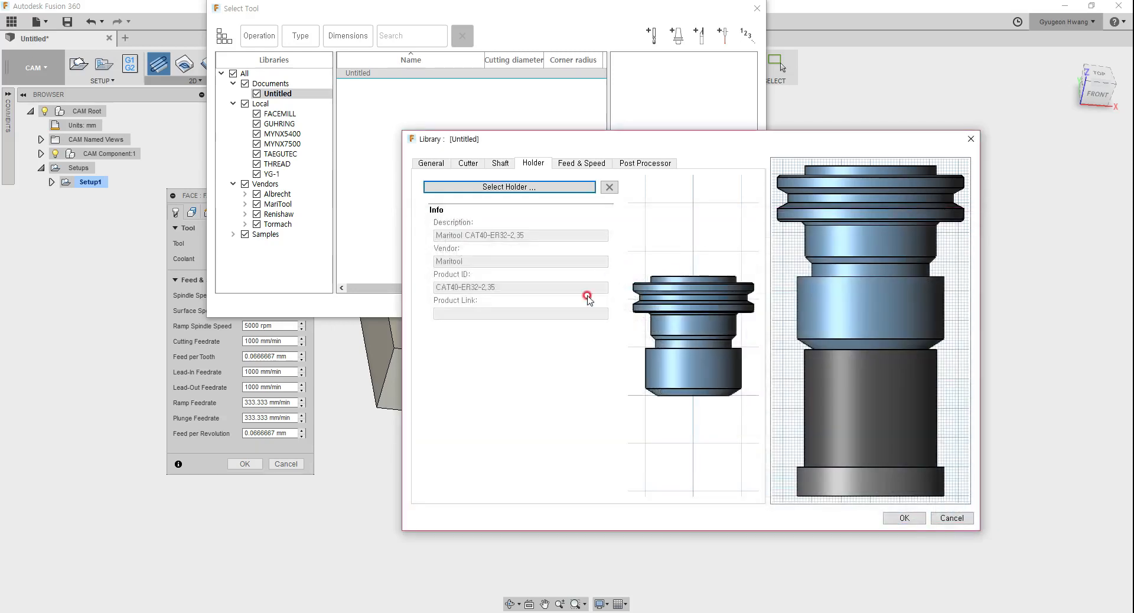
Try a surface speed of 200 m/min for the face mill and settle on 1000 m/min
left_click(578, 164)
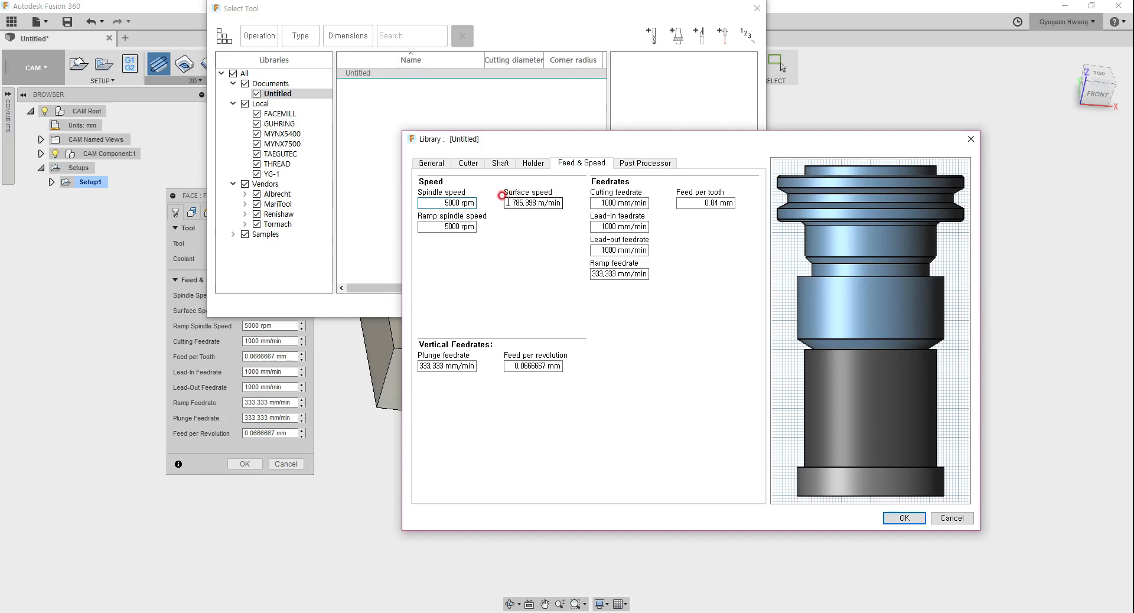
left_click_drag(508, 202, 591, 203)
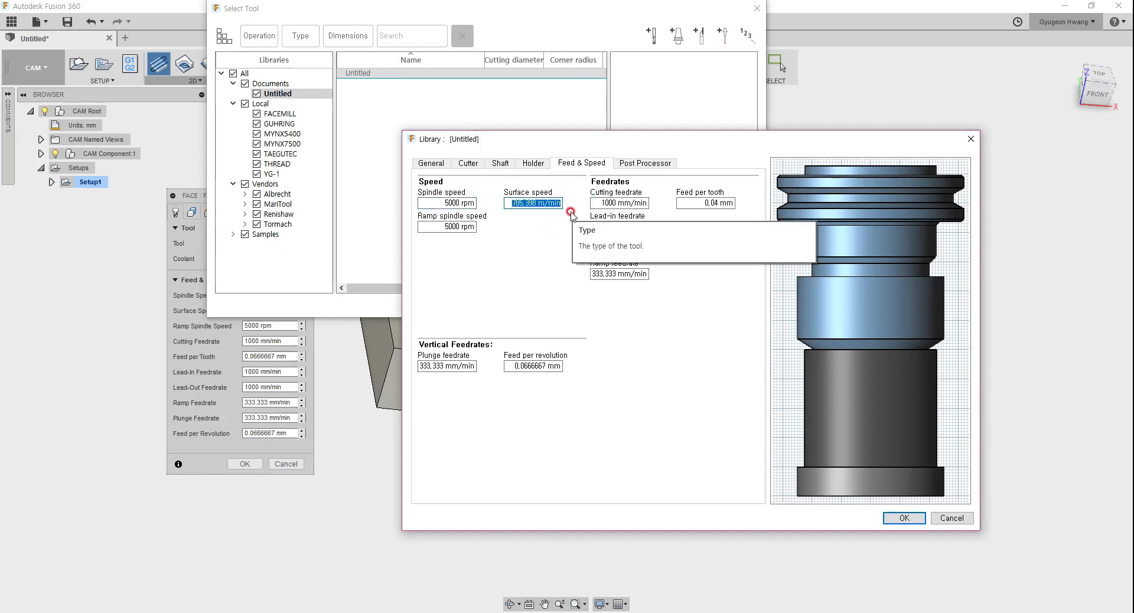
type("200")
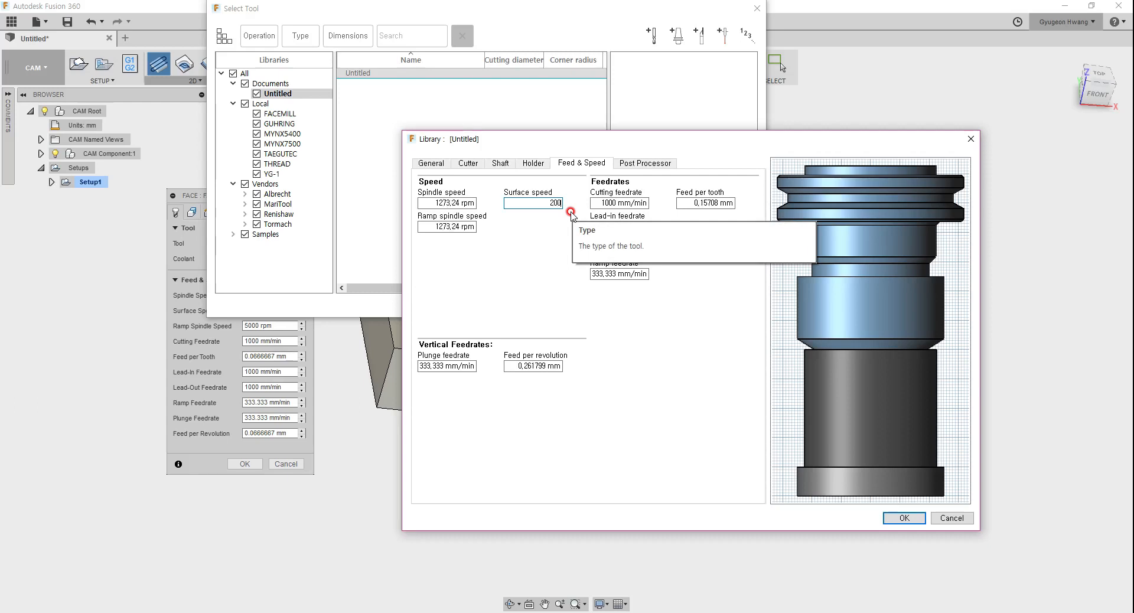
key("Return")
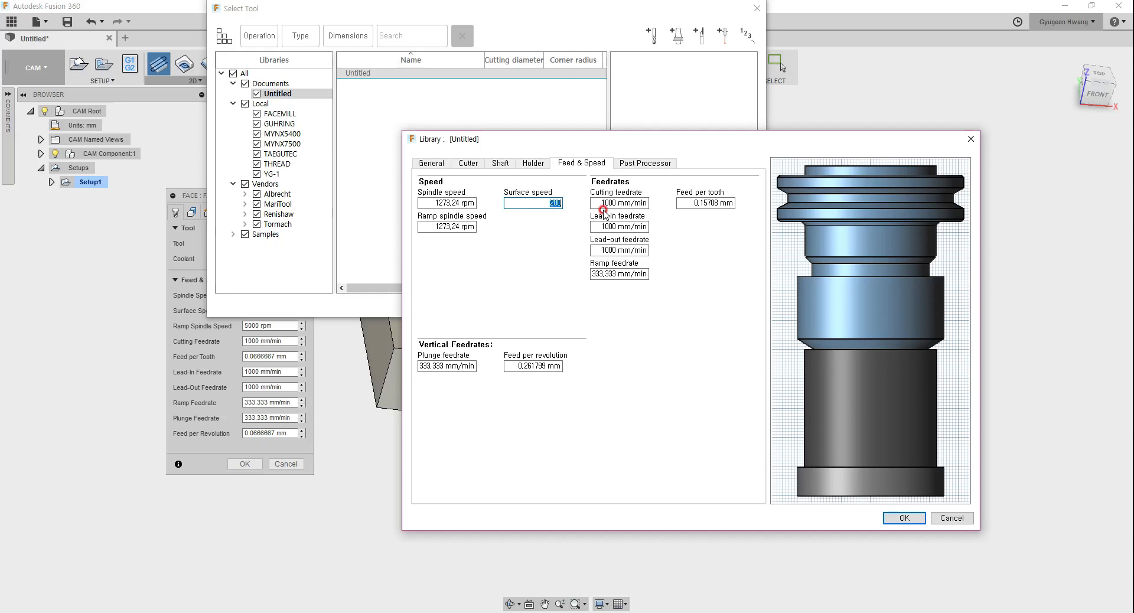
type("1000")
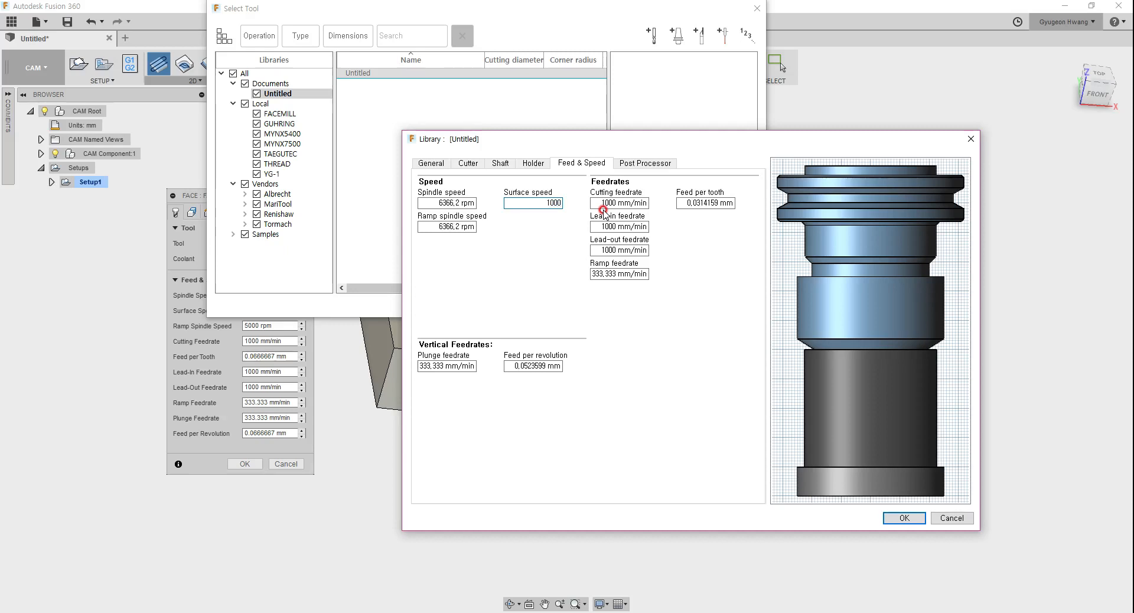
left_click(511, 208)
key("Return")
left_click(703, 202)
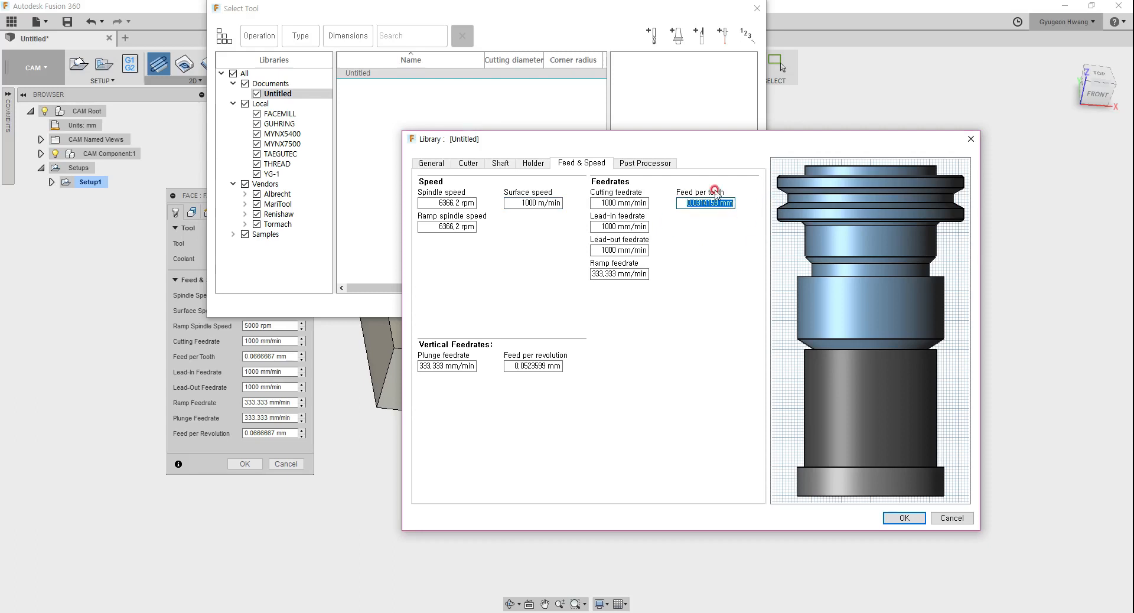
Review the face mill's NC tool number and offset settings and save the tool to the Untitled document library
left_click(645, 163)
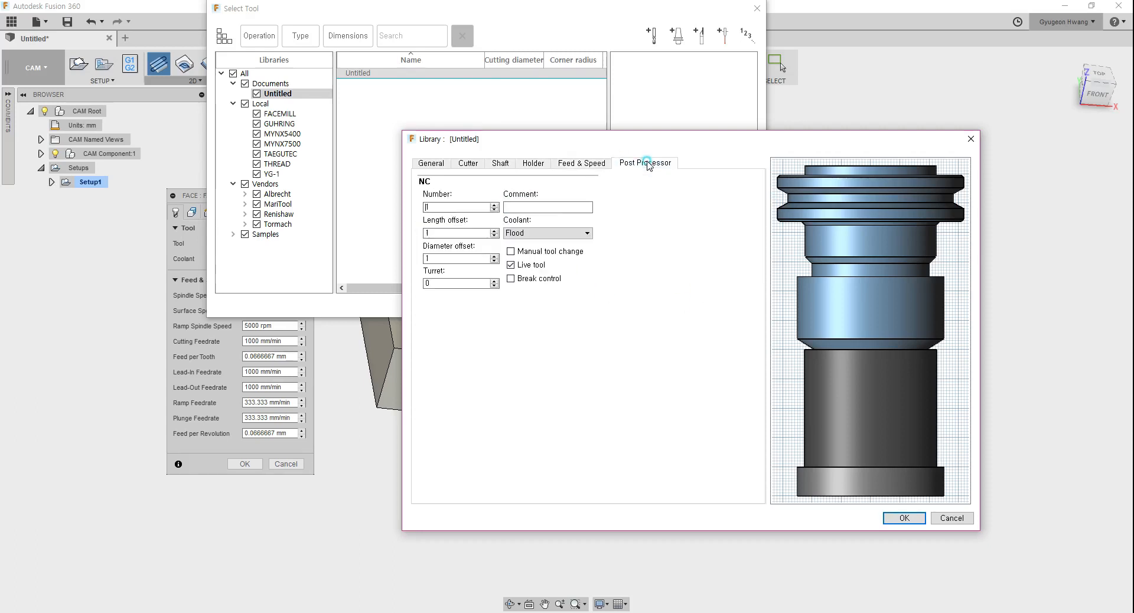
left_click(430, 208)
left_click(459, 236)
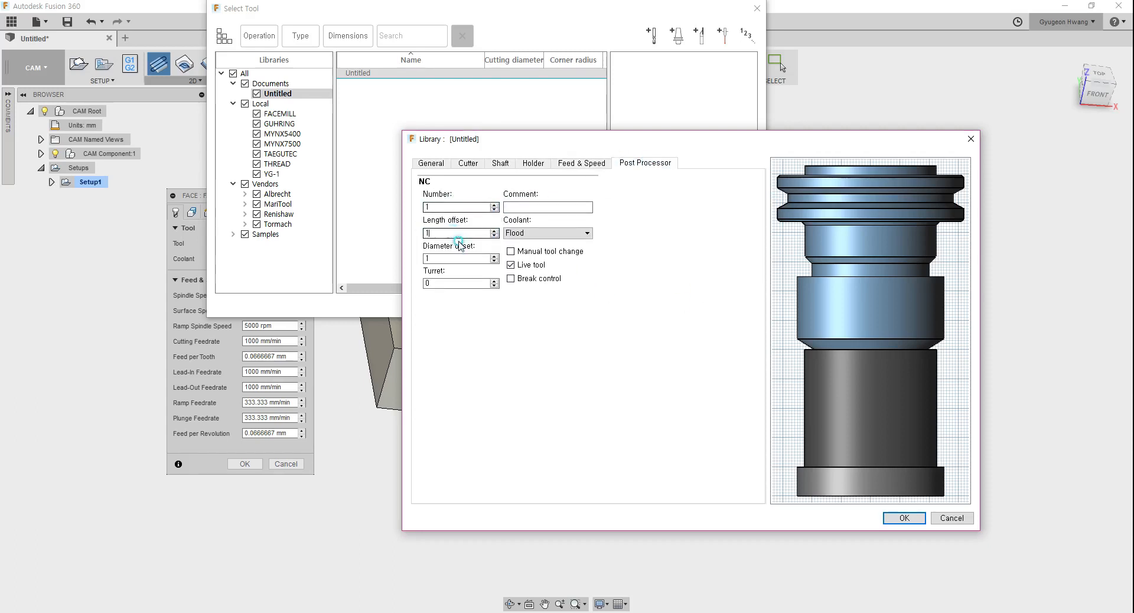
left_click(458, 279)
left_click(904, 518)
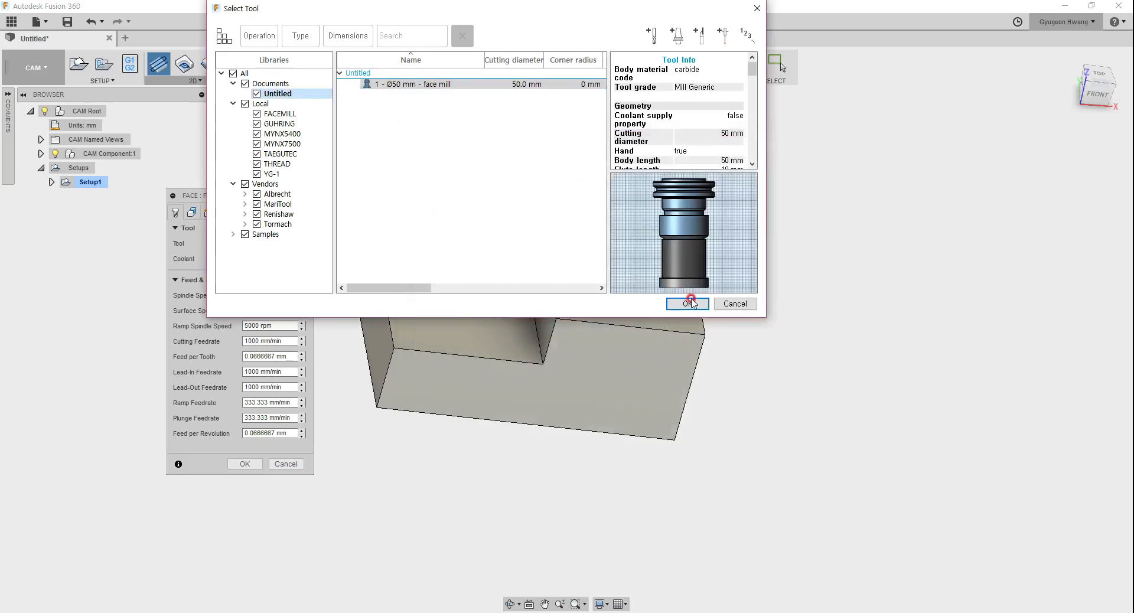
Assign the new 50 mm face mill to the Face operation and generate its toolpath
left_click(685, 302)
left_click(371, 275)
left_click(254, 479)
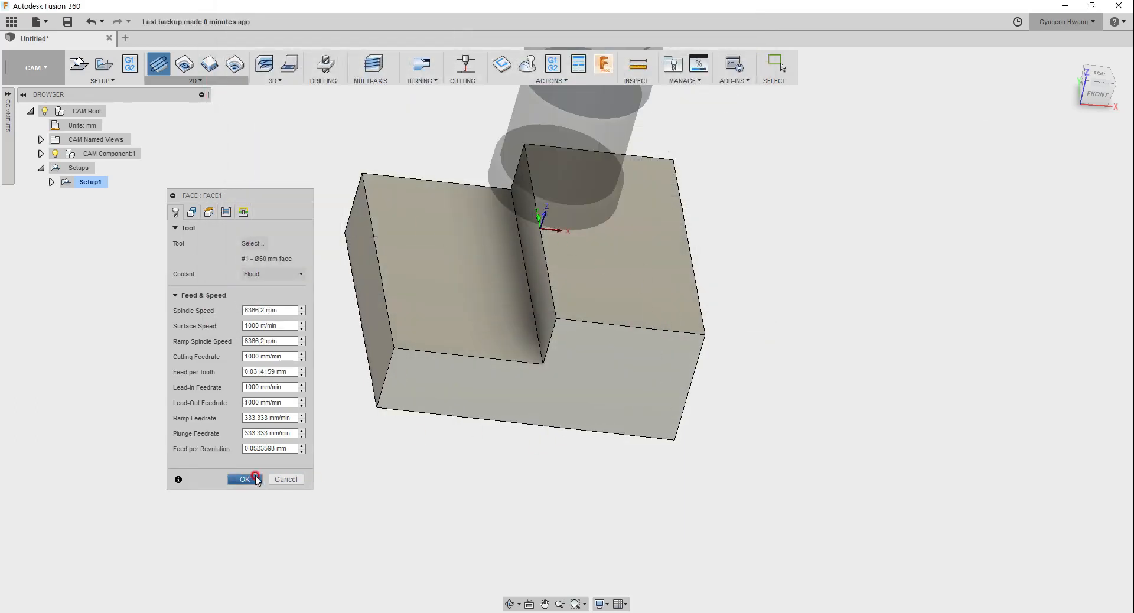
left_click(387, 398)
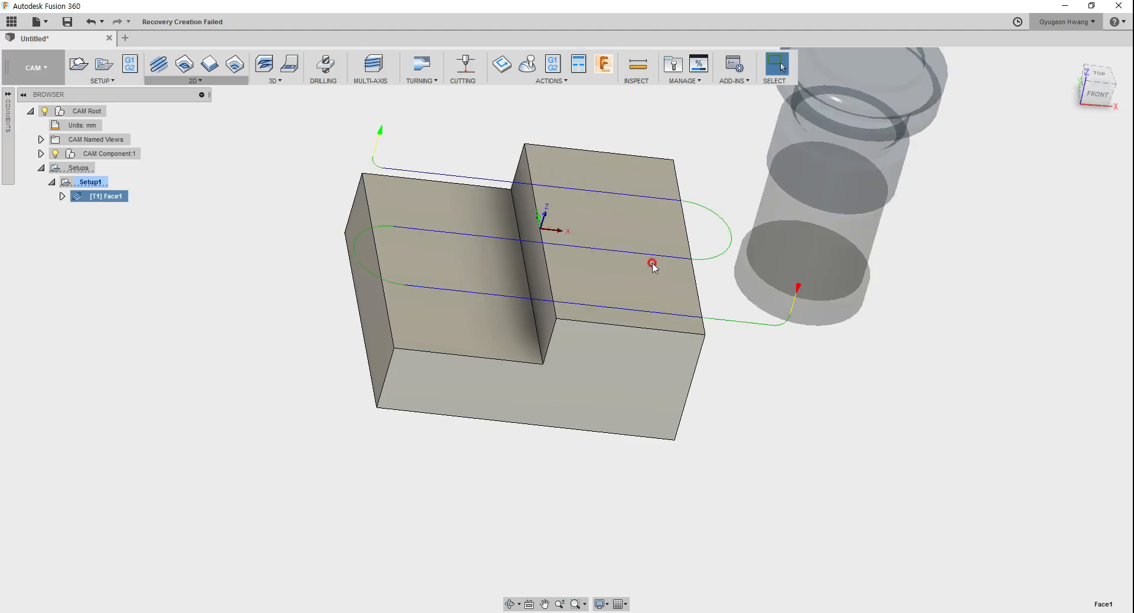
Reopen the Face1 operation for editing and select the outline of the block's upper step face as its stock contour
middle_click_drag(535, 356, 581, 342, "shift")
key("Escape")
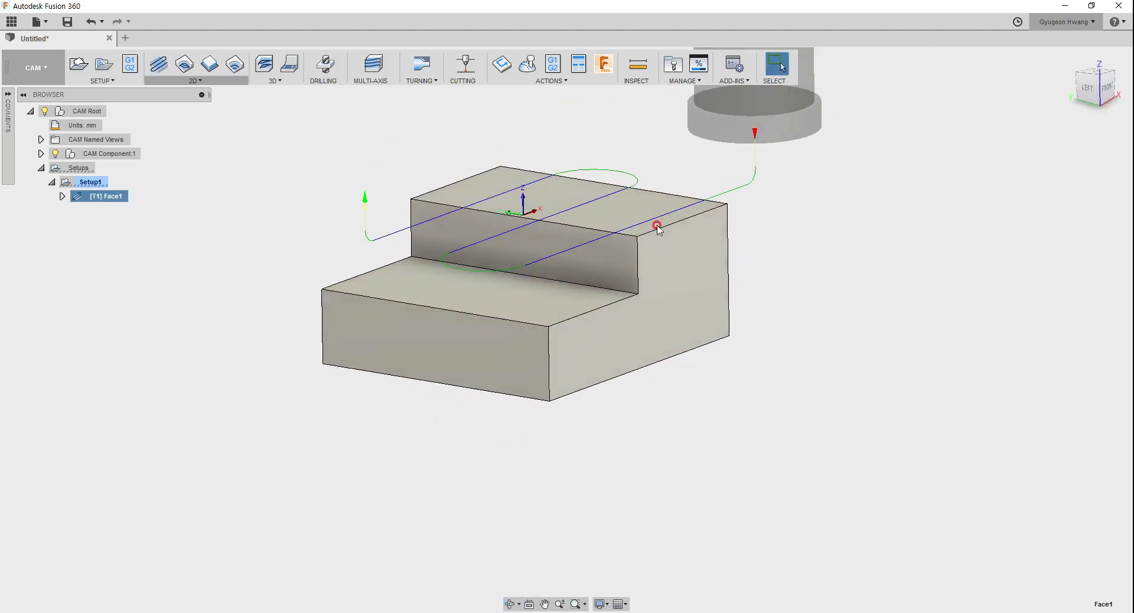
middle_click_drag(587, 202, 574, 181, "shift")
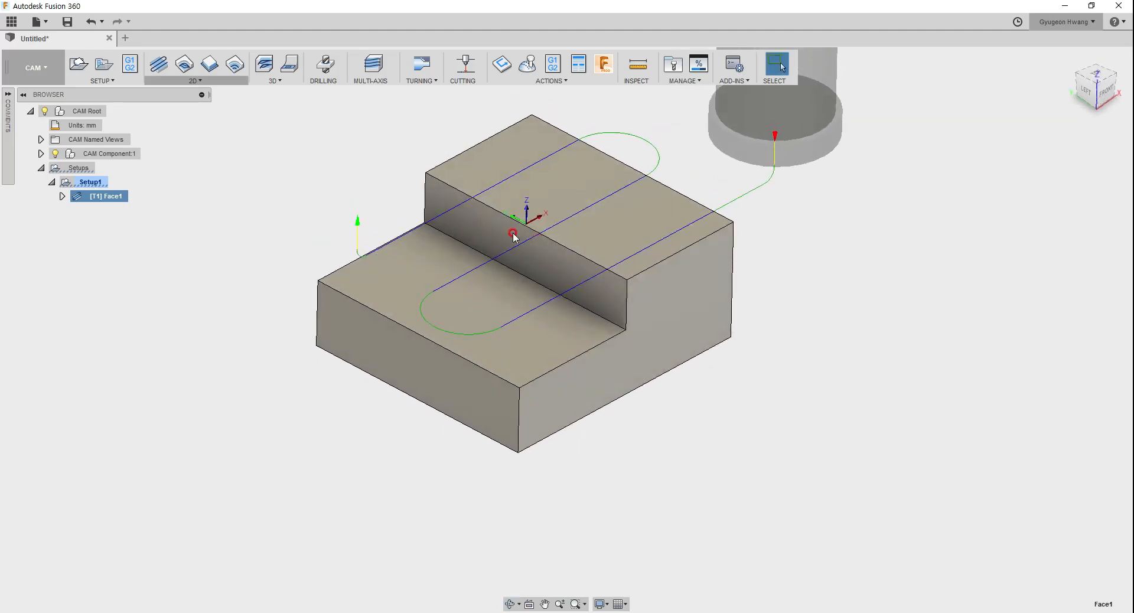
right_click(112, 210)
left_click(127, 211)
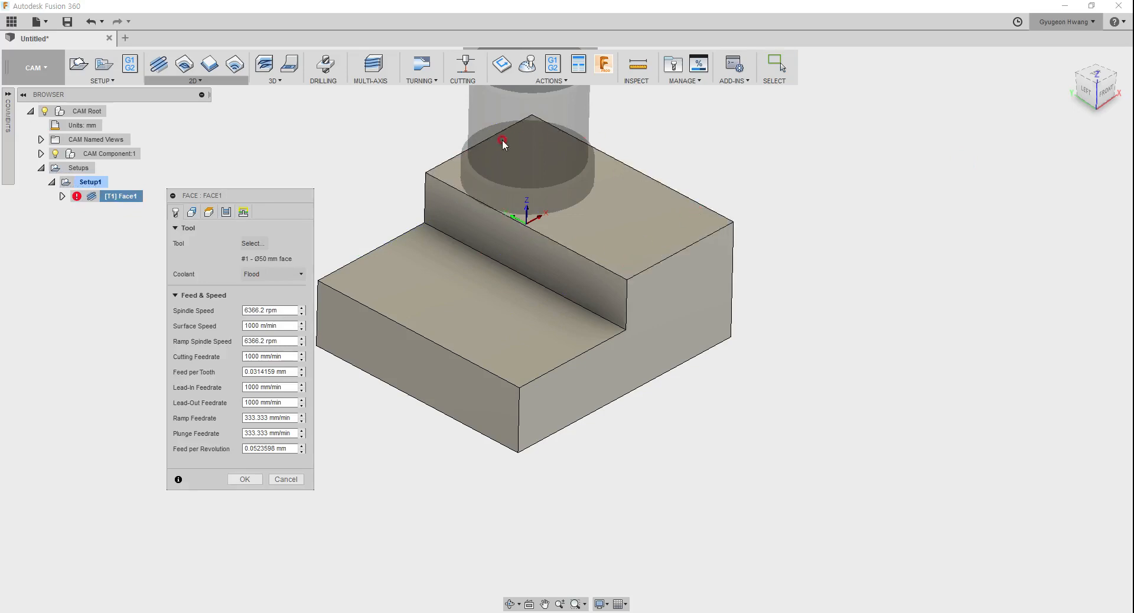
left_click(192, 211)
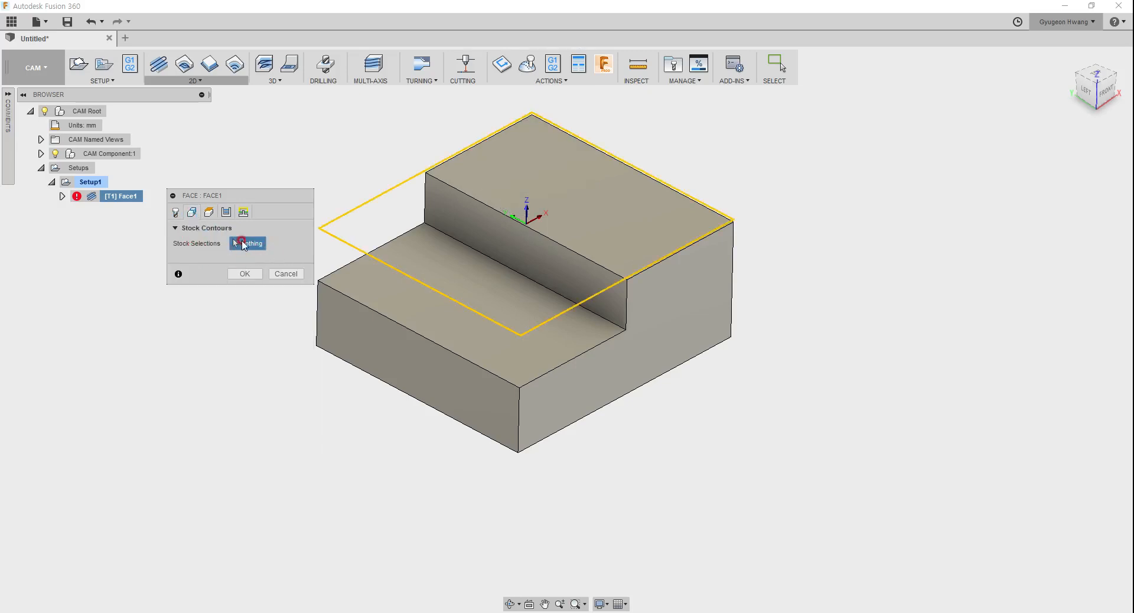
left_click(597, 265)
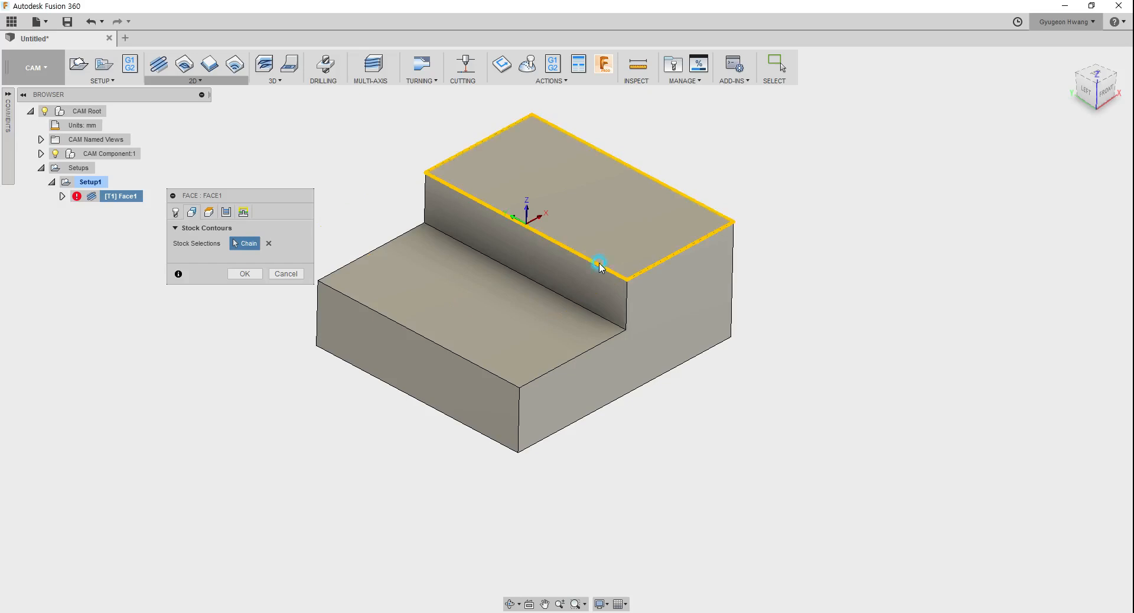
Regenerate the Face1 toolpath with the selected stock contour and start playing its machining simulation
left_click(245, 274)
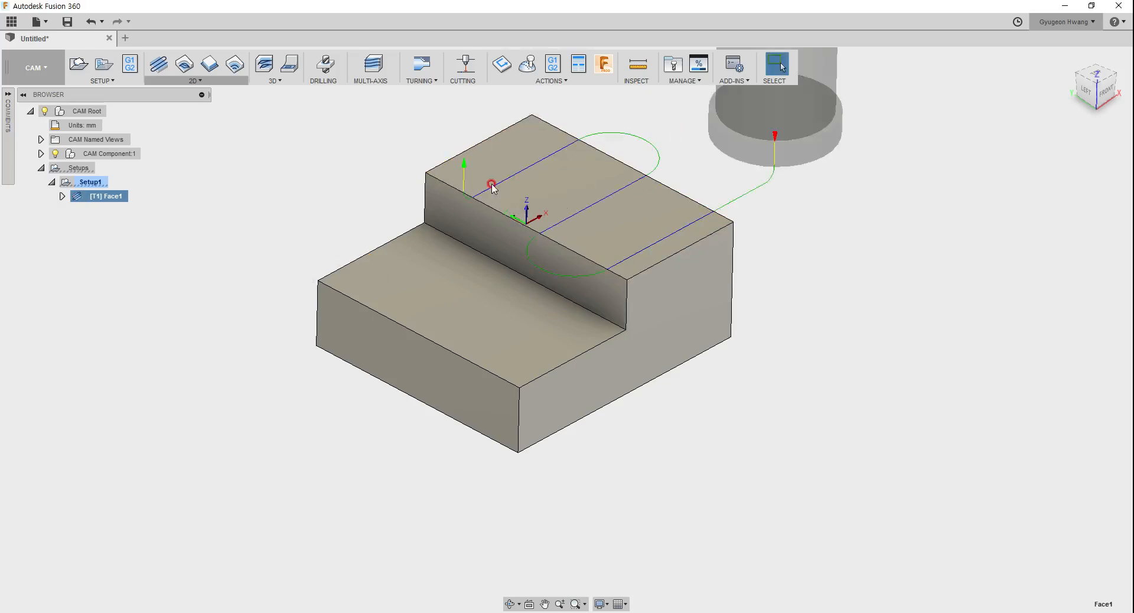
middle_click_drag(667, 233, 655, 224, "shift")
left_click(528, 65)
left_click(566, 557)
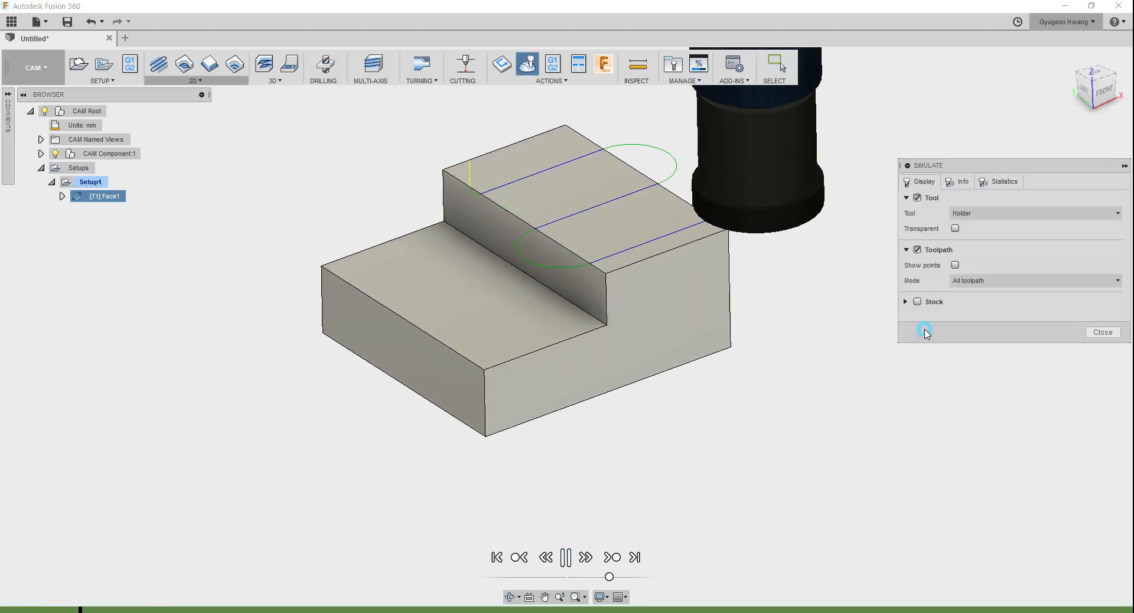
Show the stock in the simulation, watch the face mill cut the upper step, pause playback and close the simulation
left_click(917, 302)
middle_click_drag(705, 287, 615, 324)
scroll(556, 290, "up", 3)
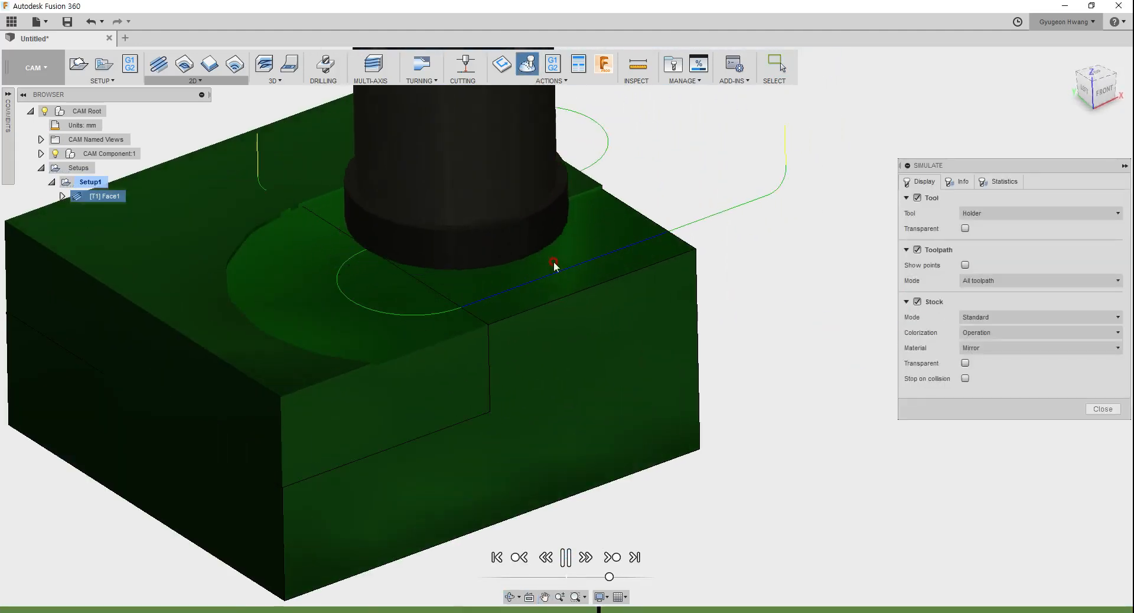
scroll(544, 260, "down", 2)
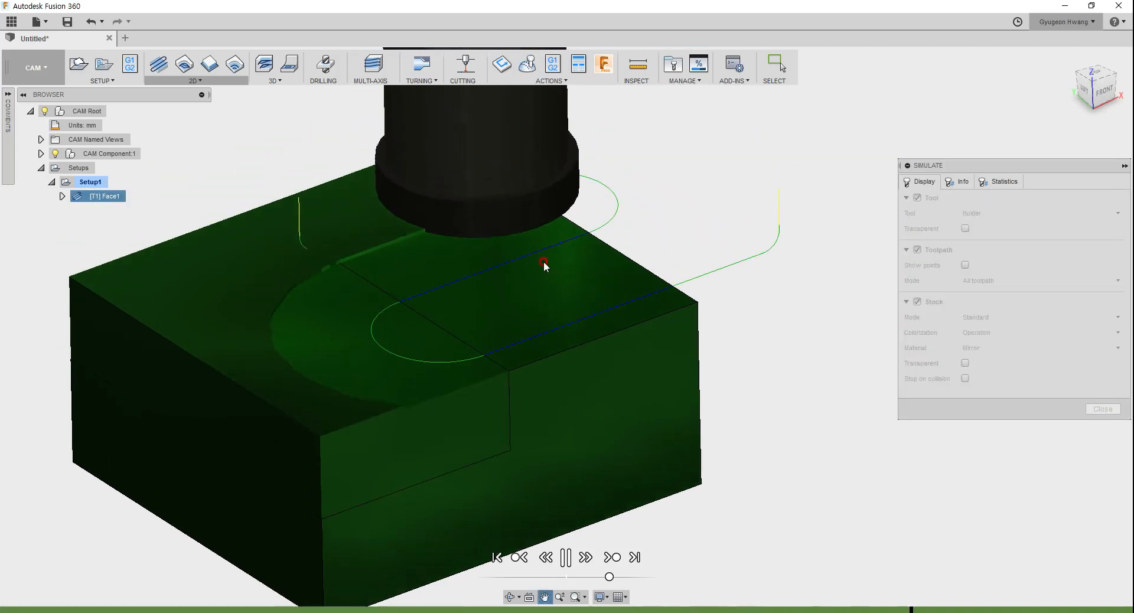
key("space")
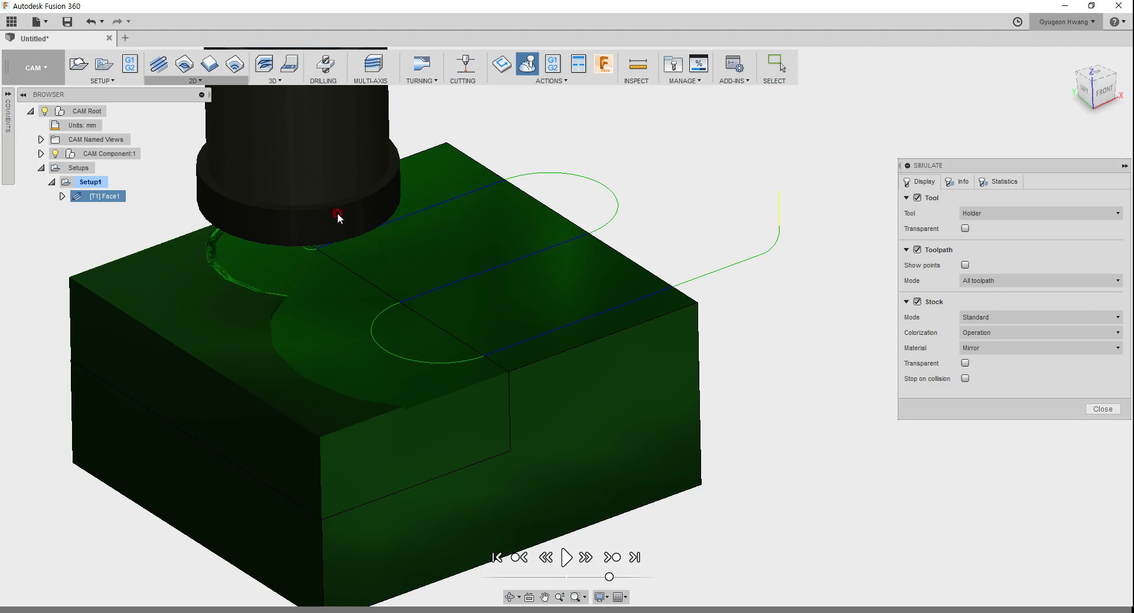
left_click(1102, 409)
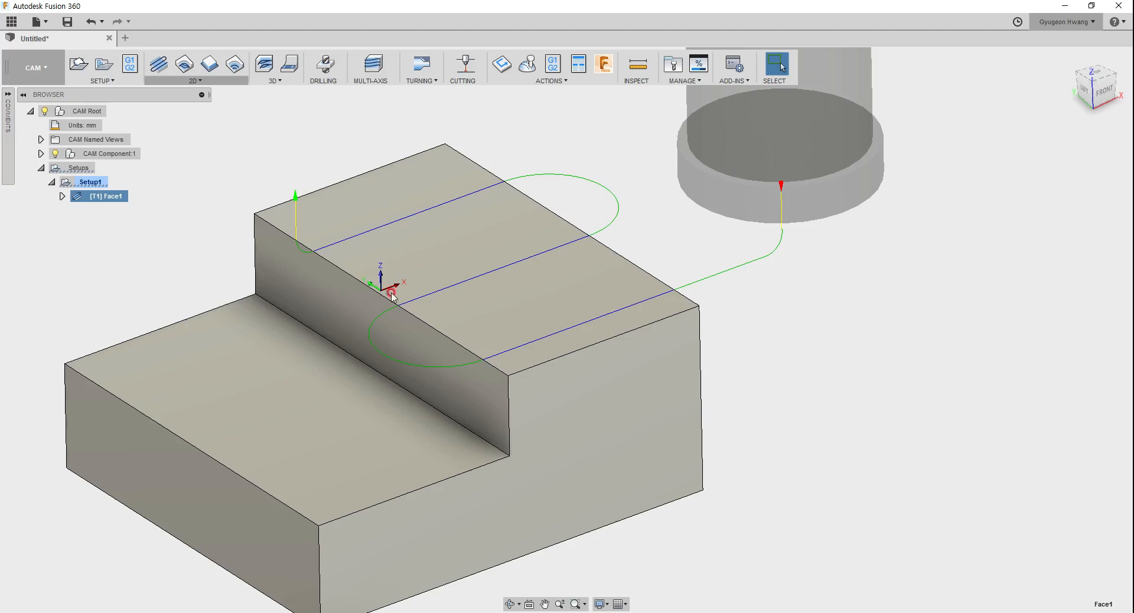
Reopen the Face1 operation for editing and review its tool settings and stock contour selection
right_click(106, 194)
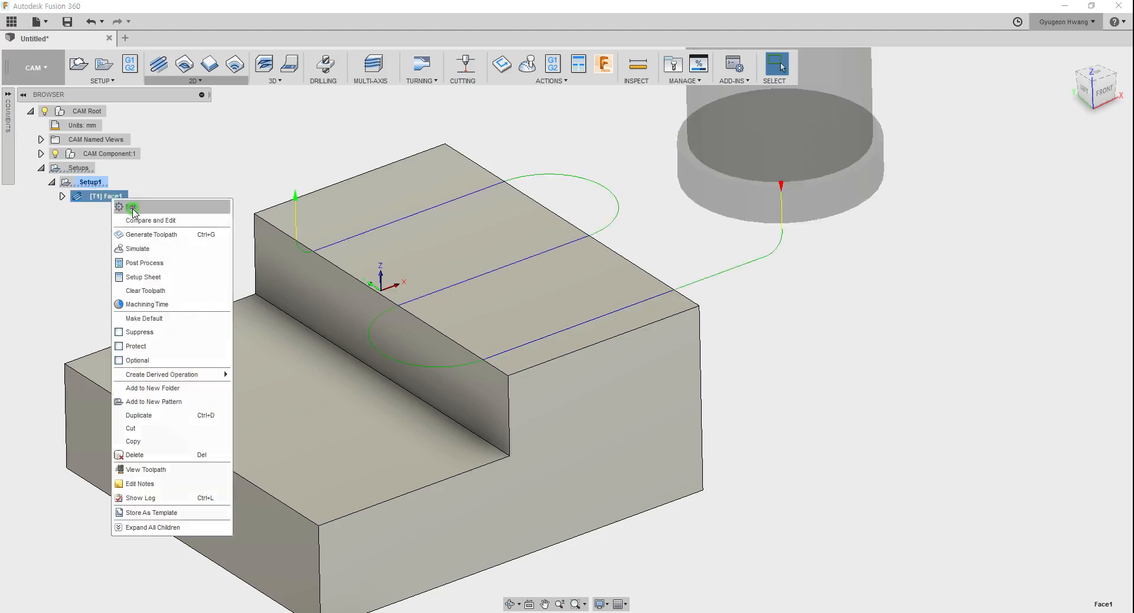
left_click(130, 205)
left_click_drag(250, 195, 863, 151)
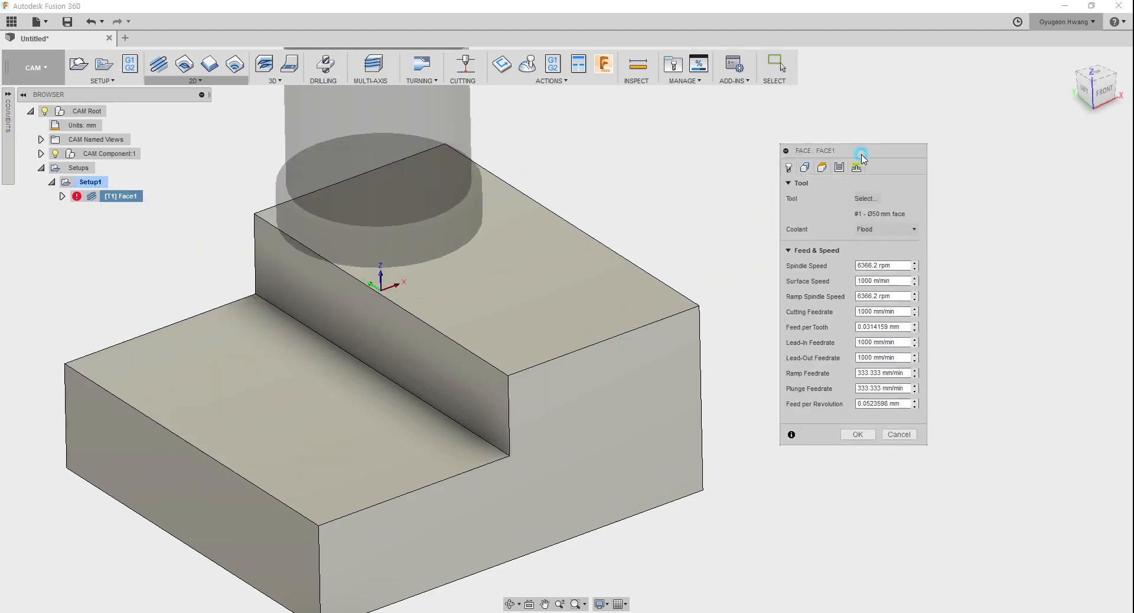
left_click(811, 171)
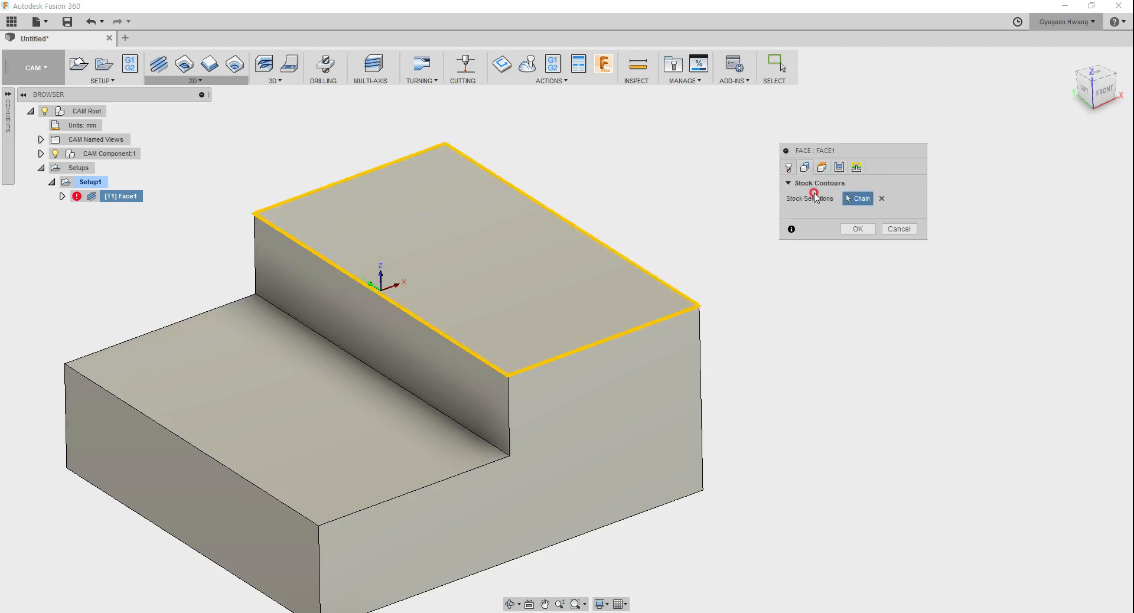
Examine the reference options for Face1's clearance, retract, feed, top and bottom heights
left_click(822, 168)
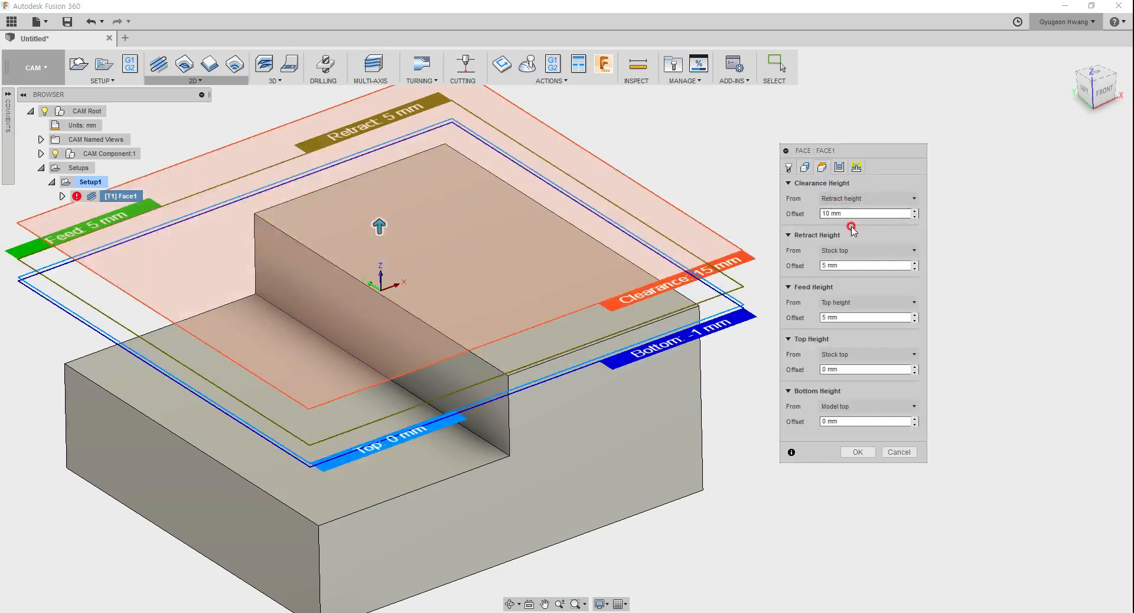
left_click(851, 200)
left_click(857, 199)
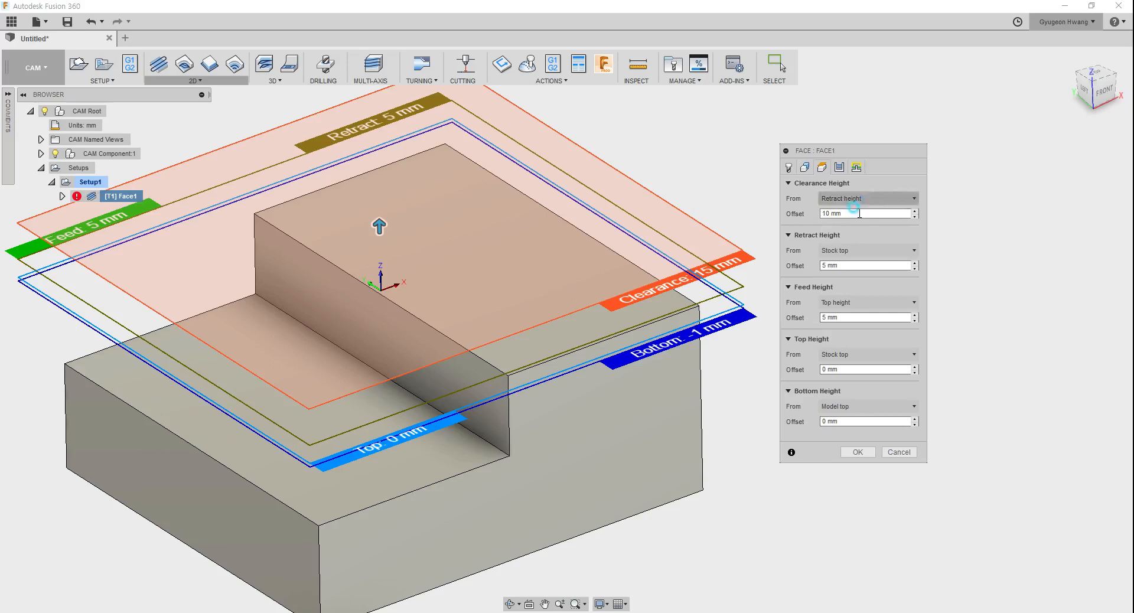
left_click(851, 251)
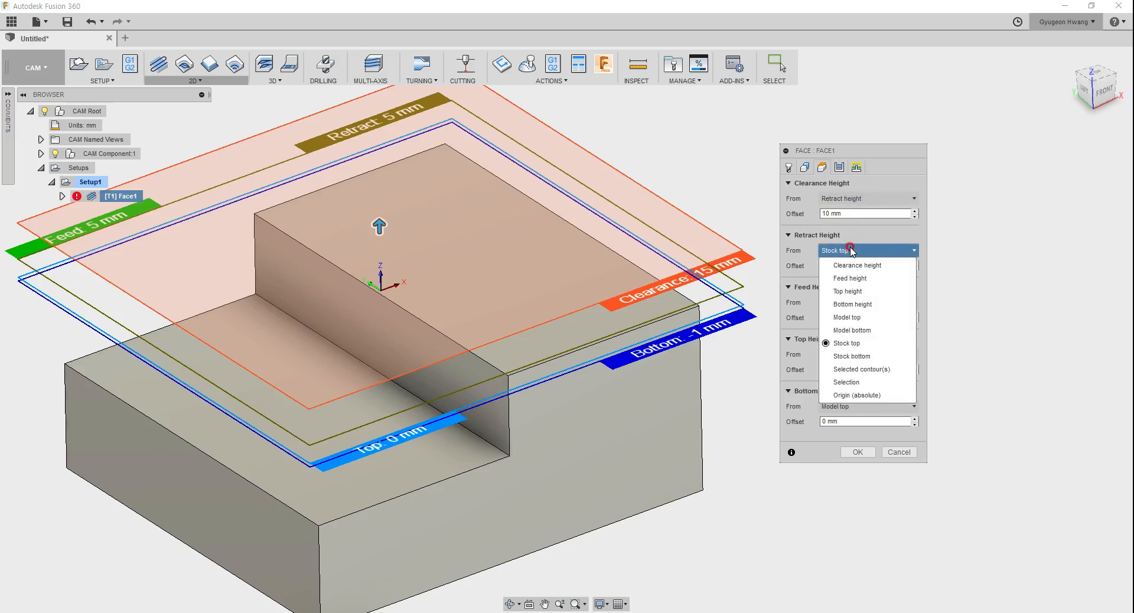
left_click(851, 250)
left_click(847, 303)
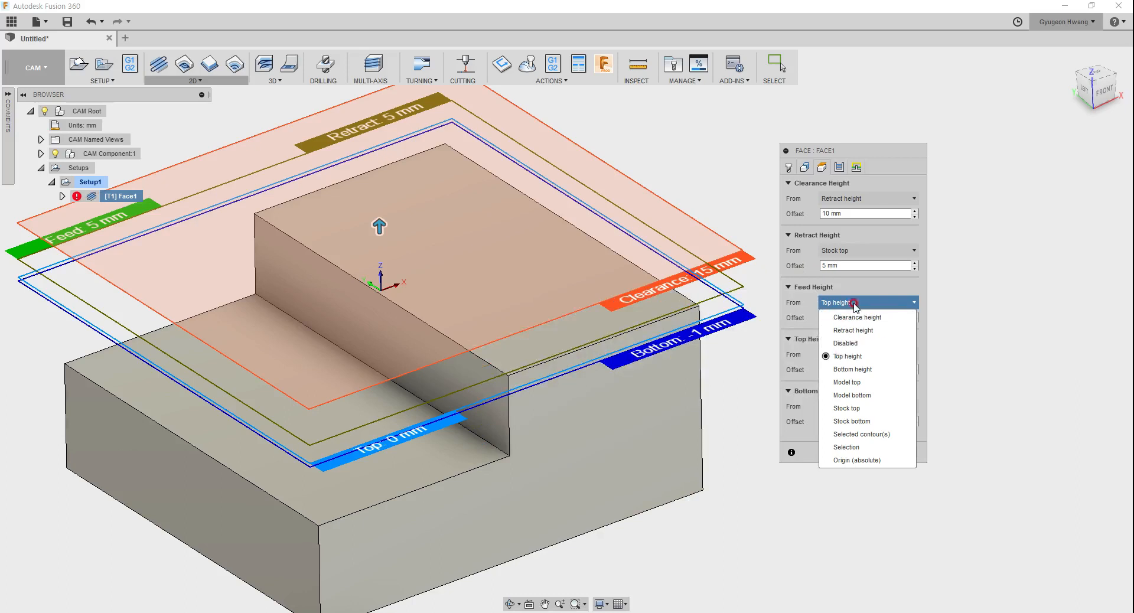
left_click(849, 303)
left_click(851, 354)
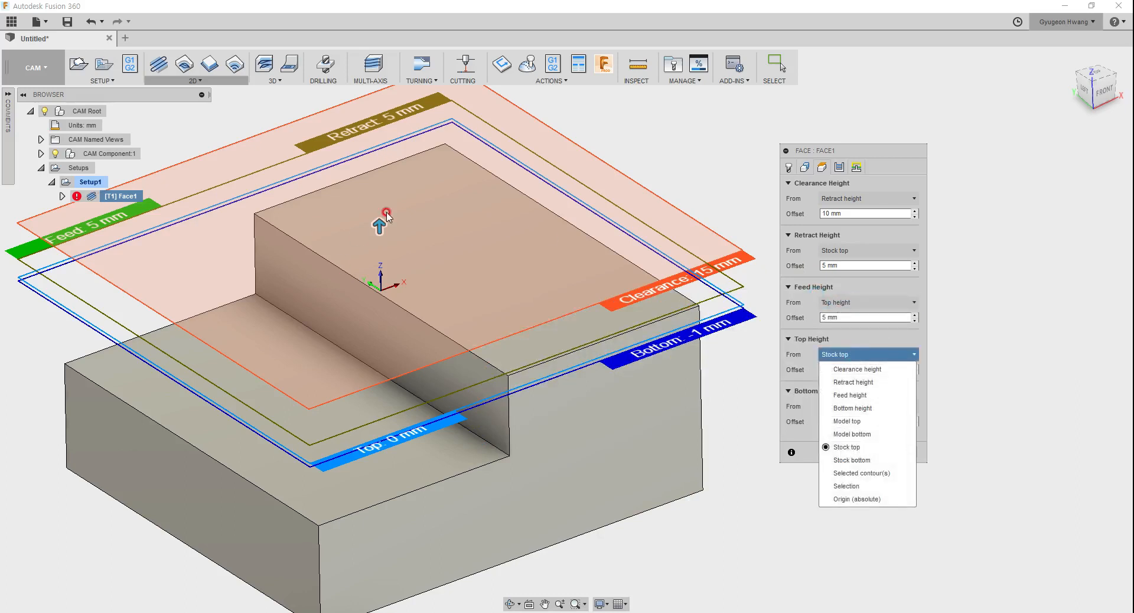
left_click(830, 354)
left_click(851, 407)
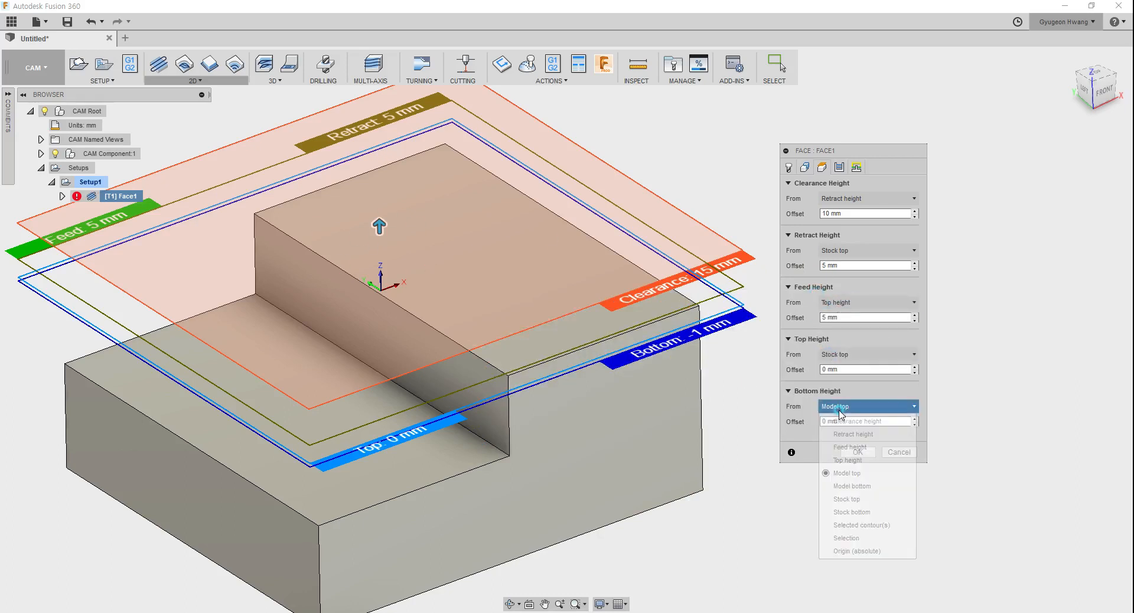
left_click(809, 390)
left_click(825, 355)
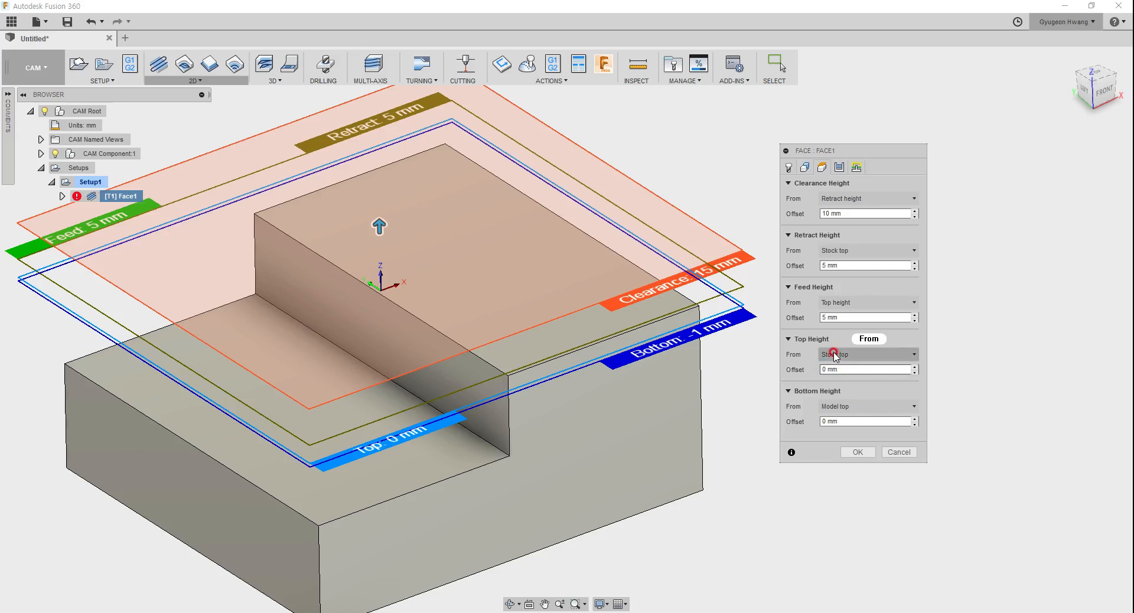
Review Face1's pass settings and read the explanation of the tolerance value
left_click(840, 170)
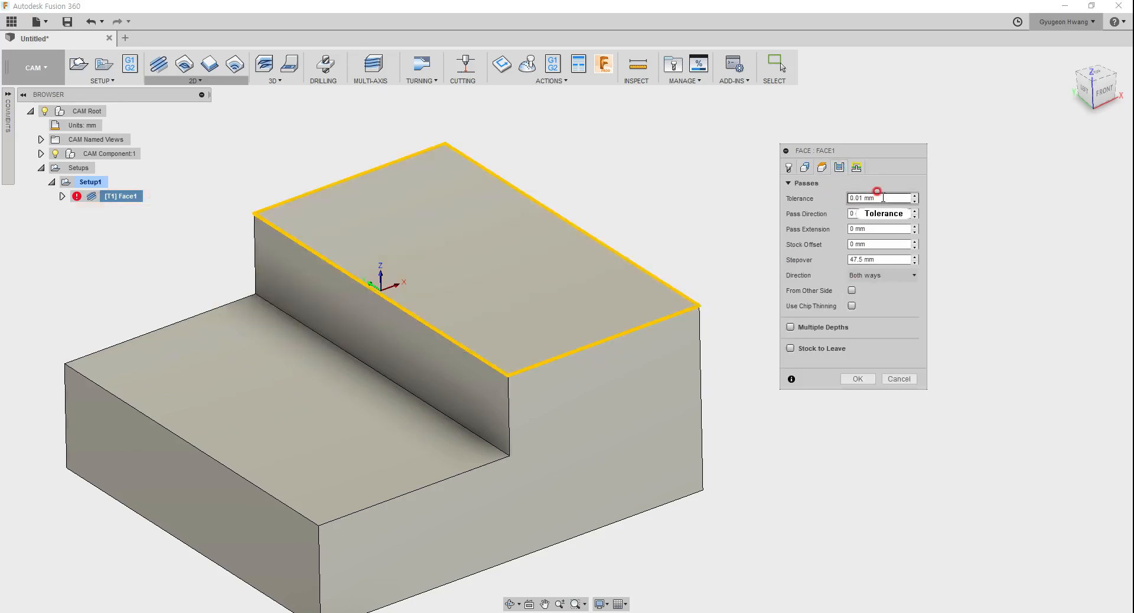
left_click_drag(874, 152, 709, 106)
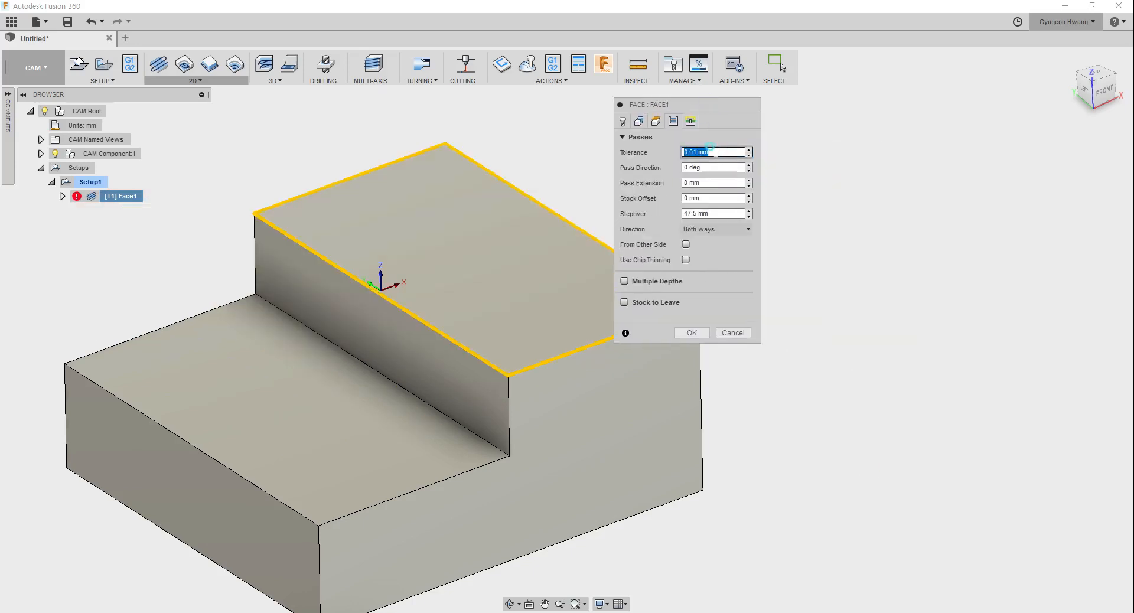
double_click(709, 152)
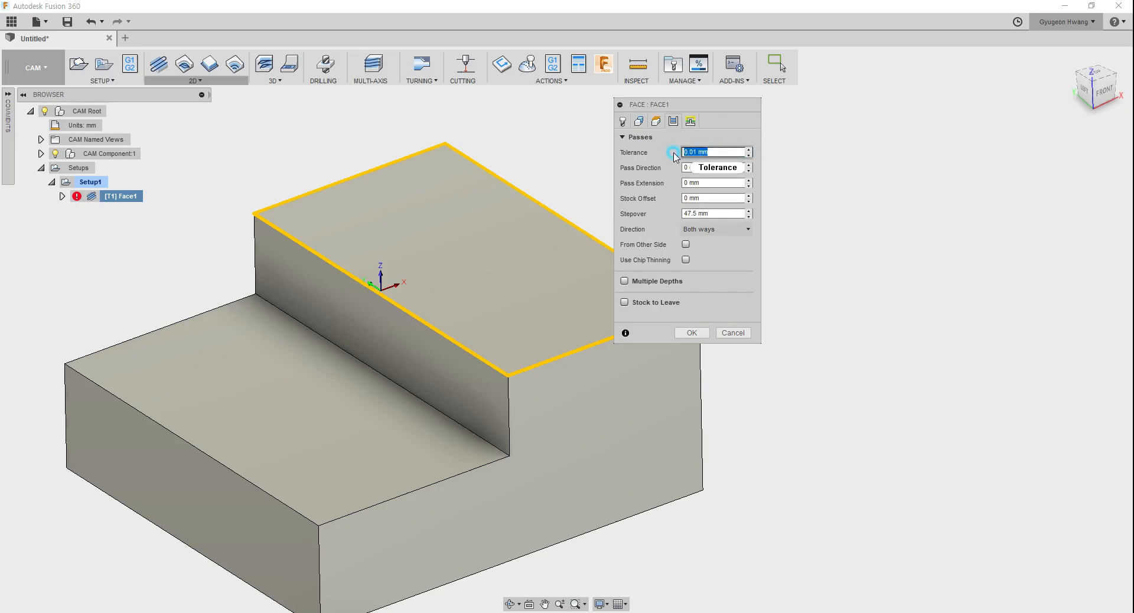
left_click(713, 151)
mouse_move(719, 155)
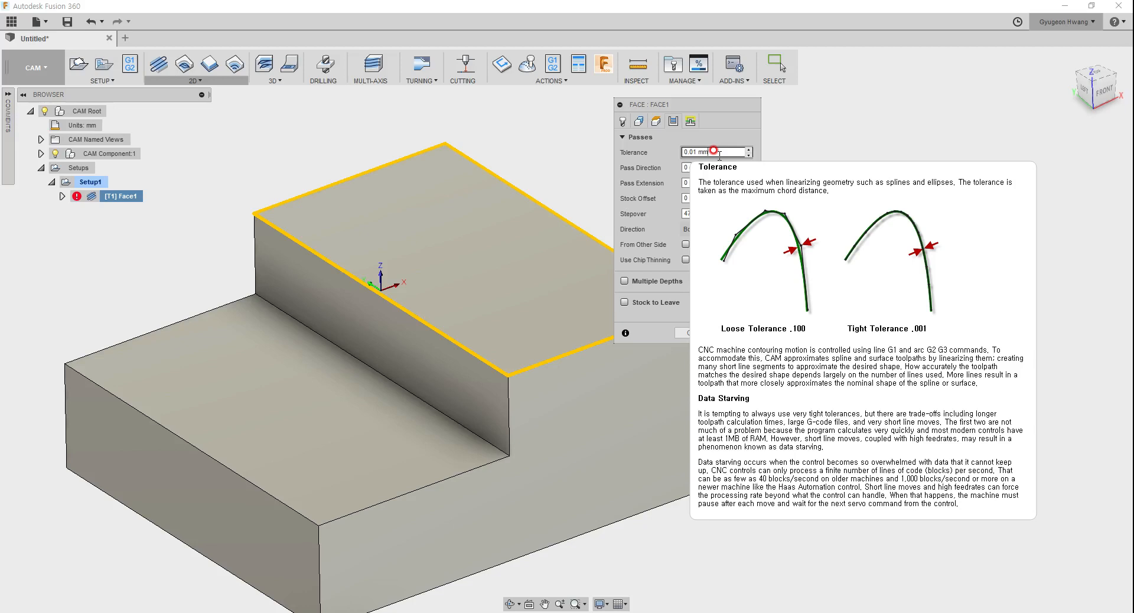
double_click(702, 152)
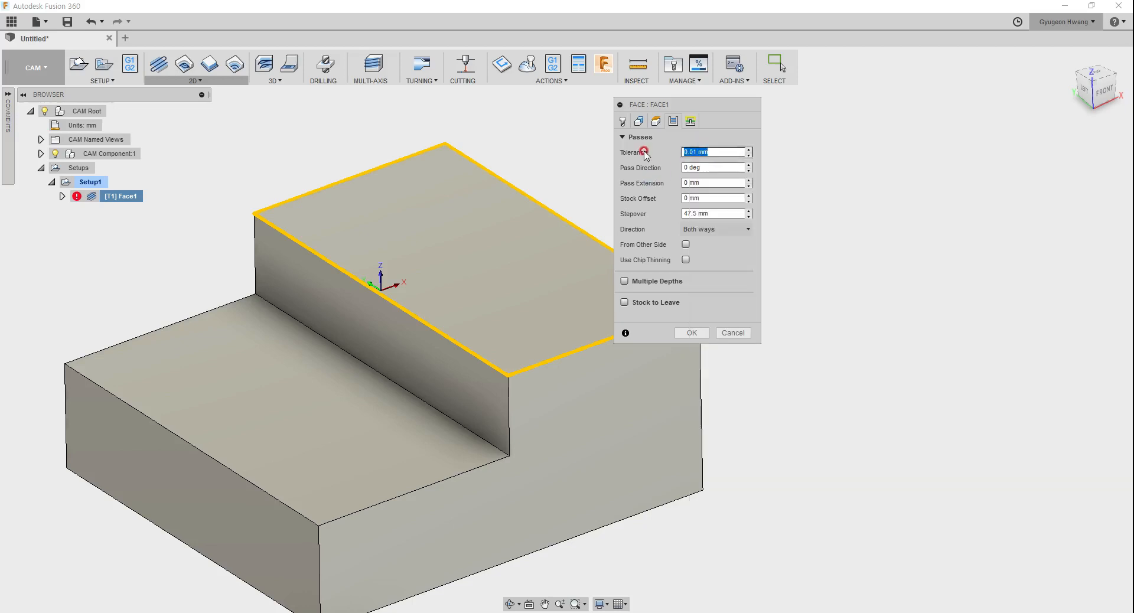
left_click(720, 165)
left_click(642, 220)
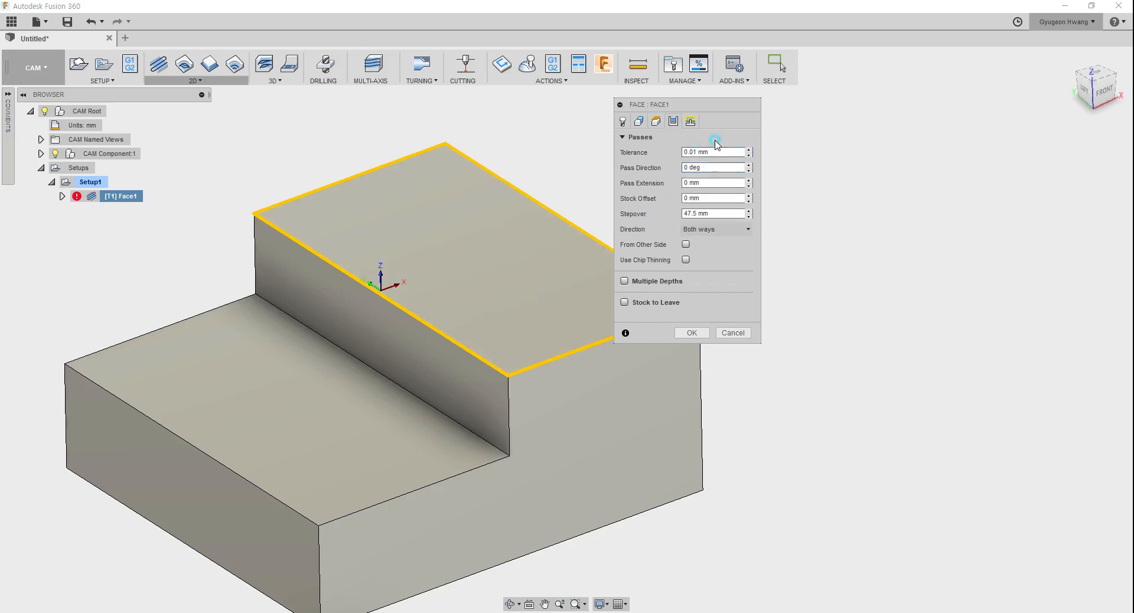
Read the pass direction explanation, regenerate the Face1 toolpath and inspect it from the top view
left_click(709, 165)
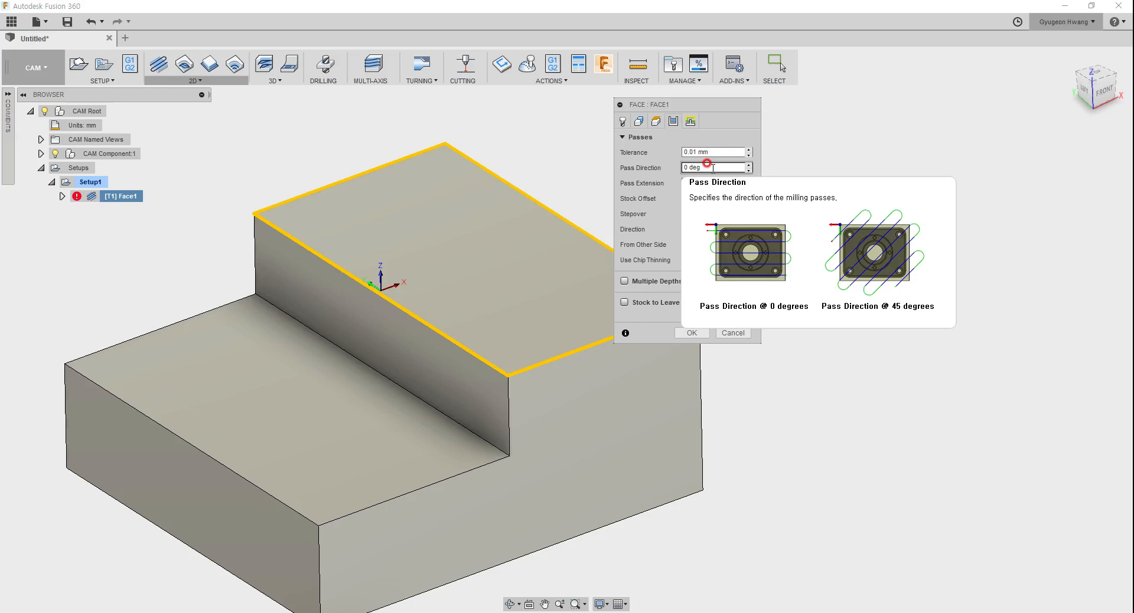
left_click(691, 332)
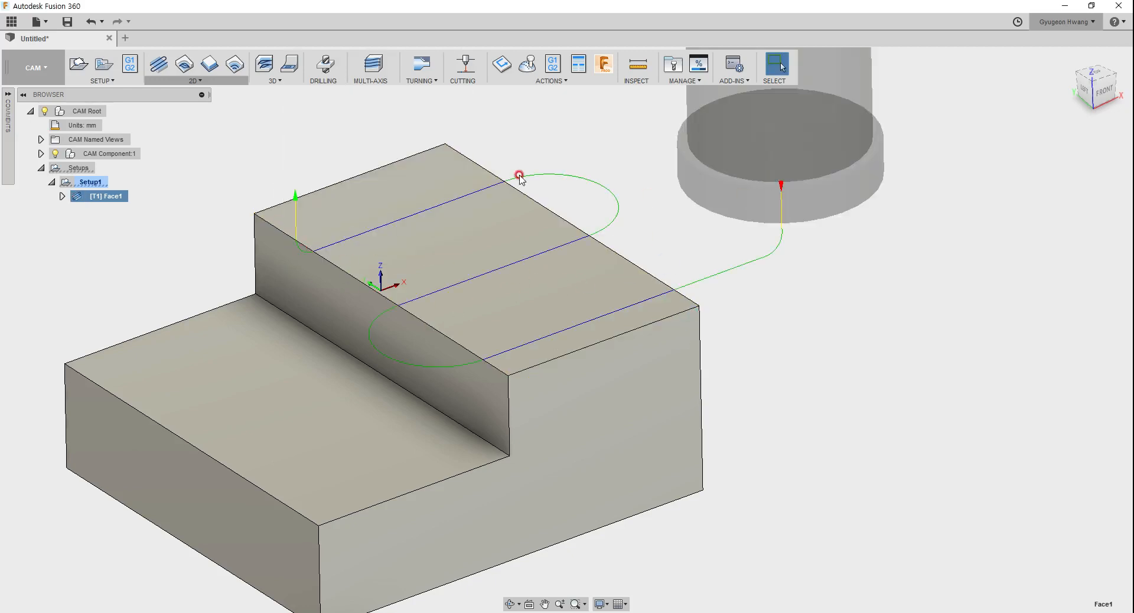
left_click(1094, 74)
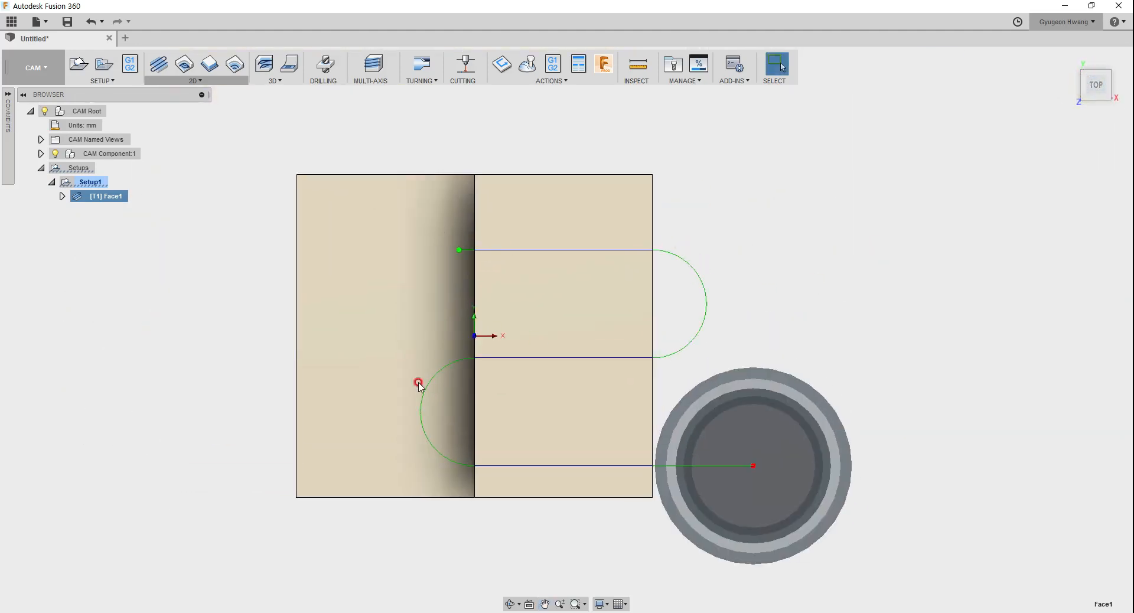
Edit Face1 to set its pass direction to 90 degrees and regenerate the toolpath
right_click(115, 195)
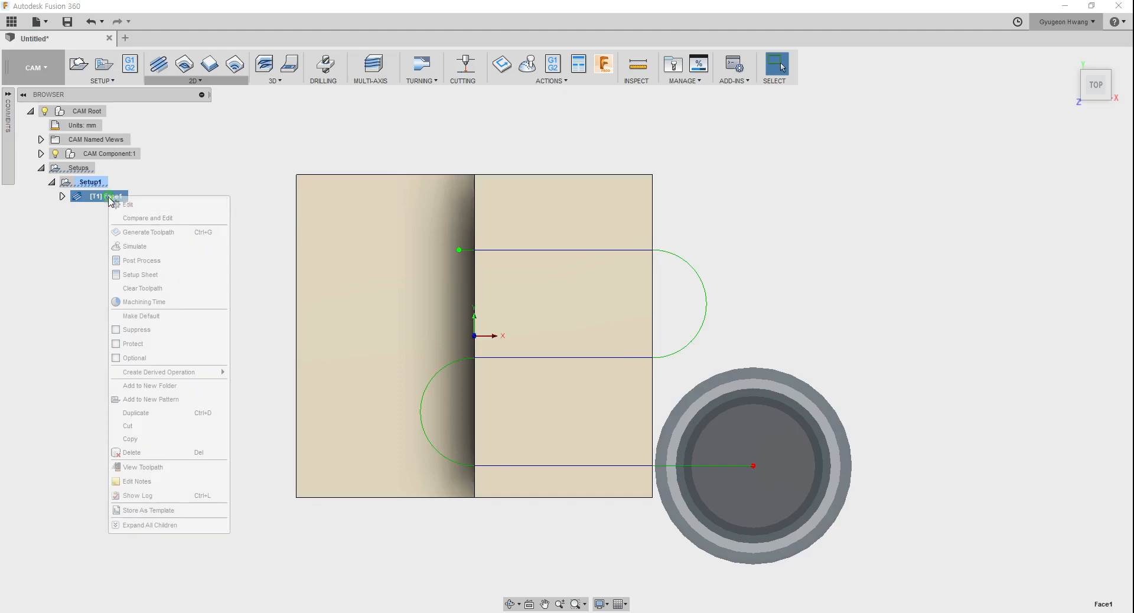
left_click(133, 211)
left_click(801, 148)
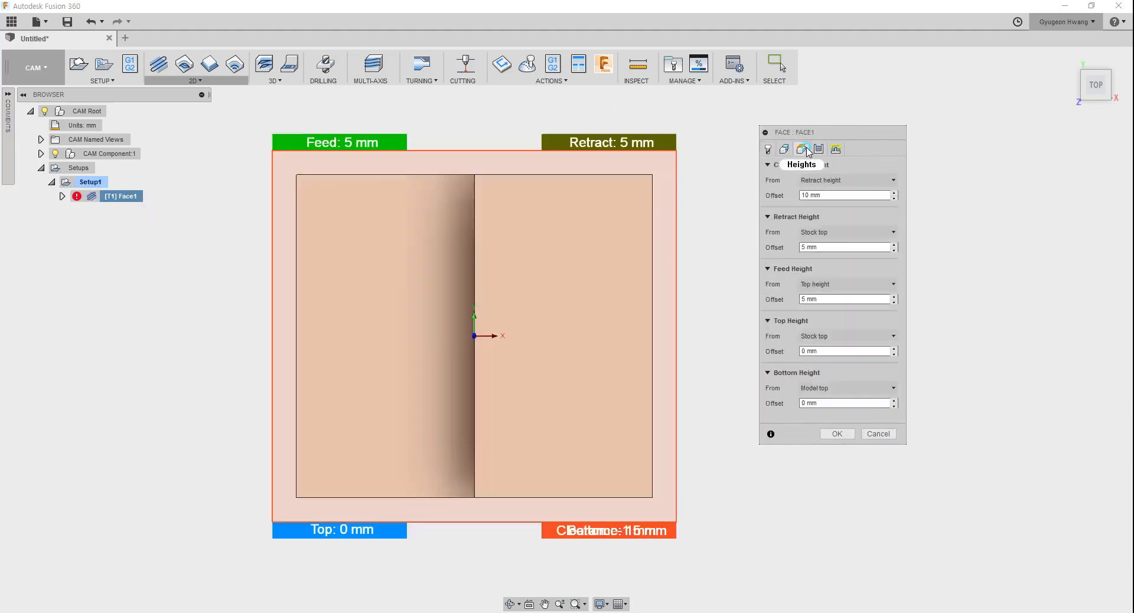
left_click(819, 148)
left_click_drag(863, 195, 752, 189)
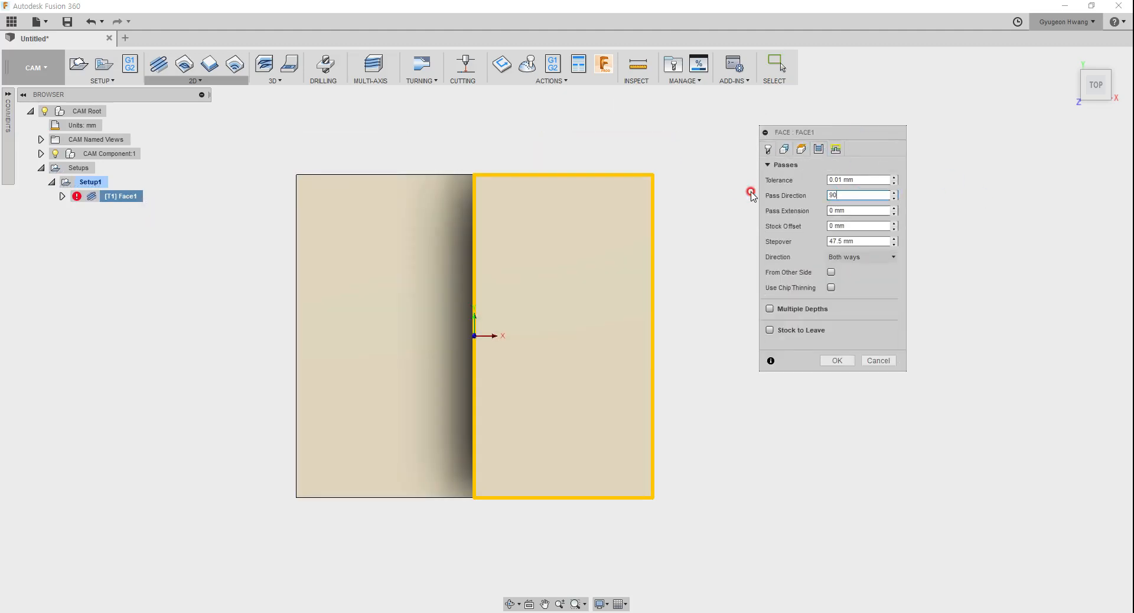
left_click(836, 360)
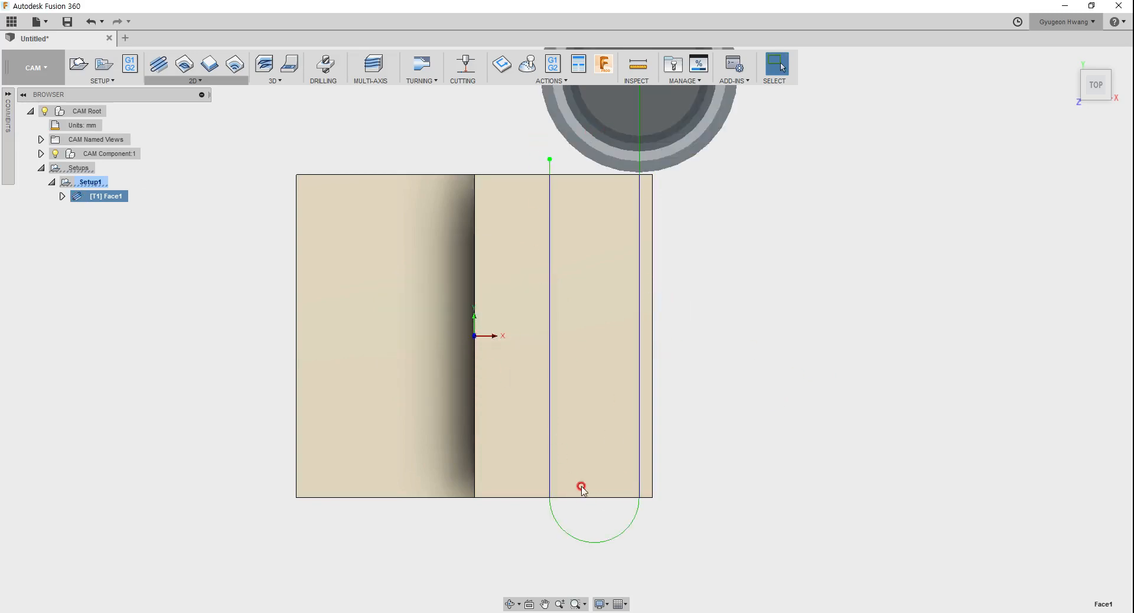
Reopen Face1 for editing and review its pass extension and stock offset settings
right_click(196, 183)
right_click(79, 194)
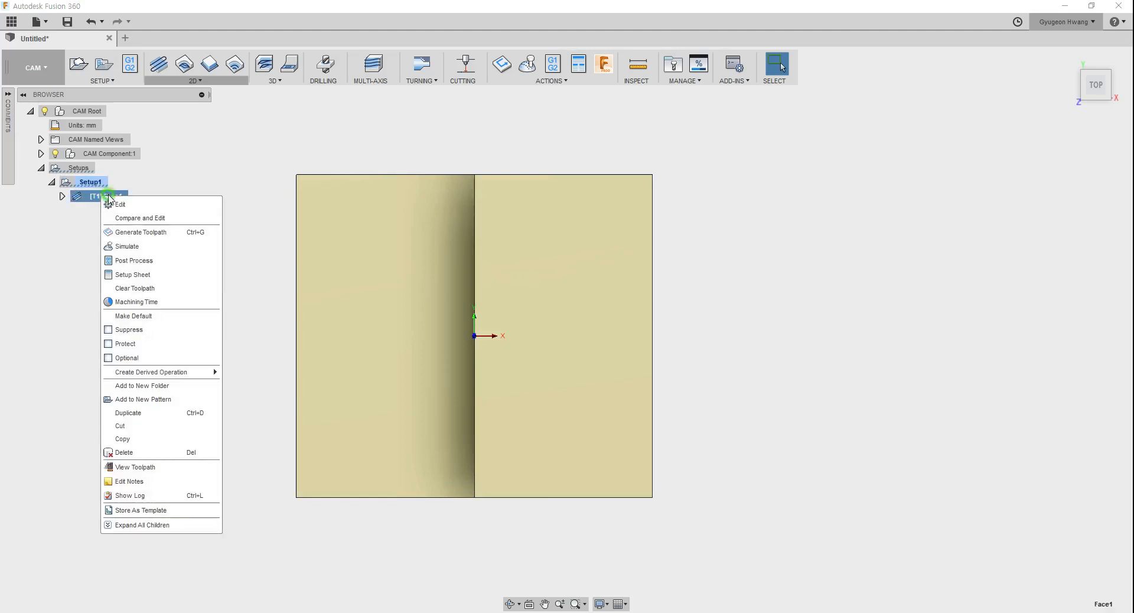
left_click(94, 203)
left_click(819, 149)
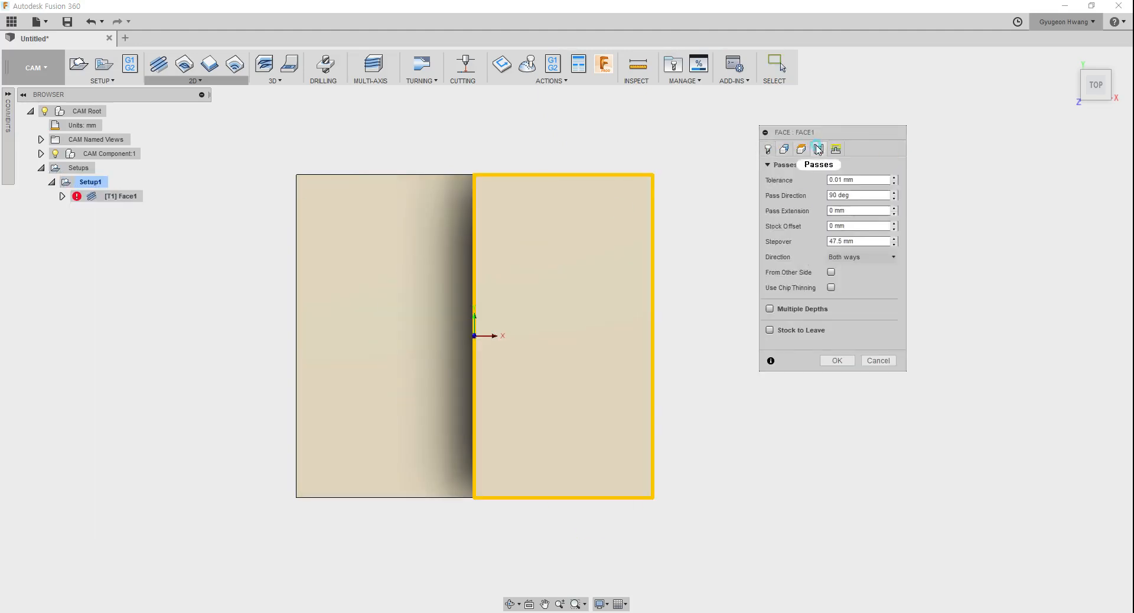
left_click(859, 211)
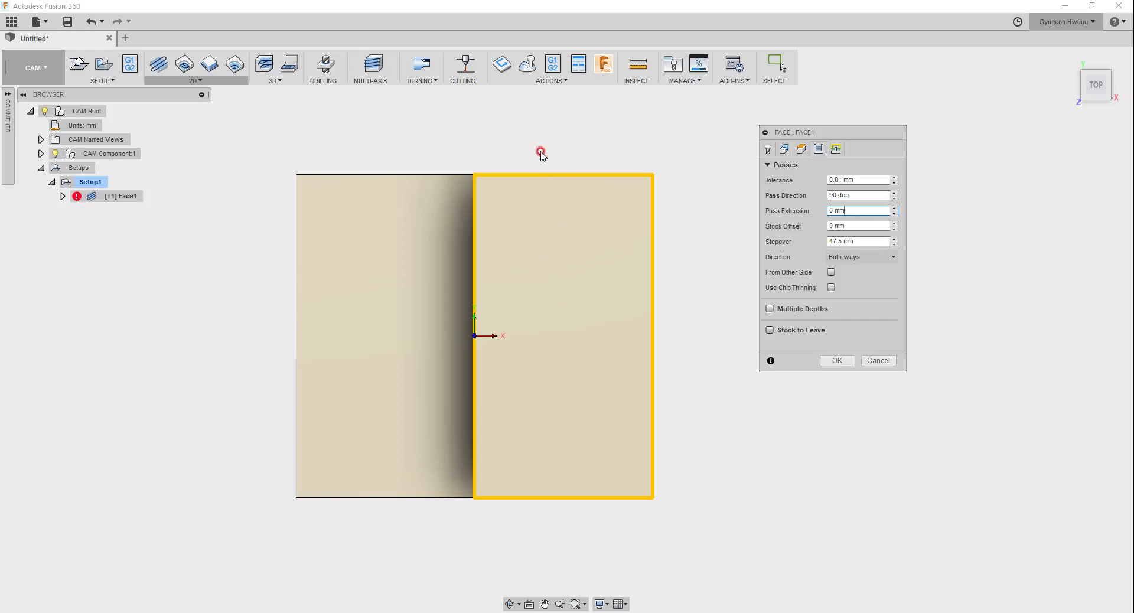
double_click(857, 211)
left_click(813, 221)
left_click(855, 222)
left_click(492, 168)
left_click(897, 228)
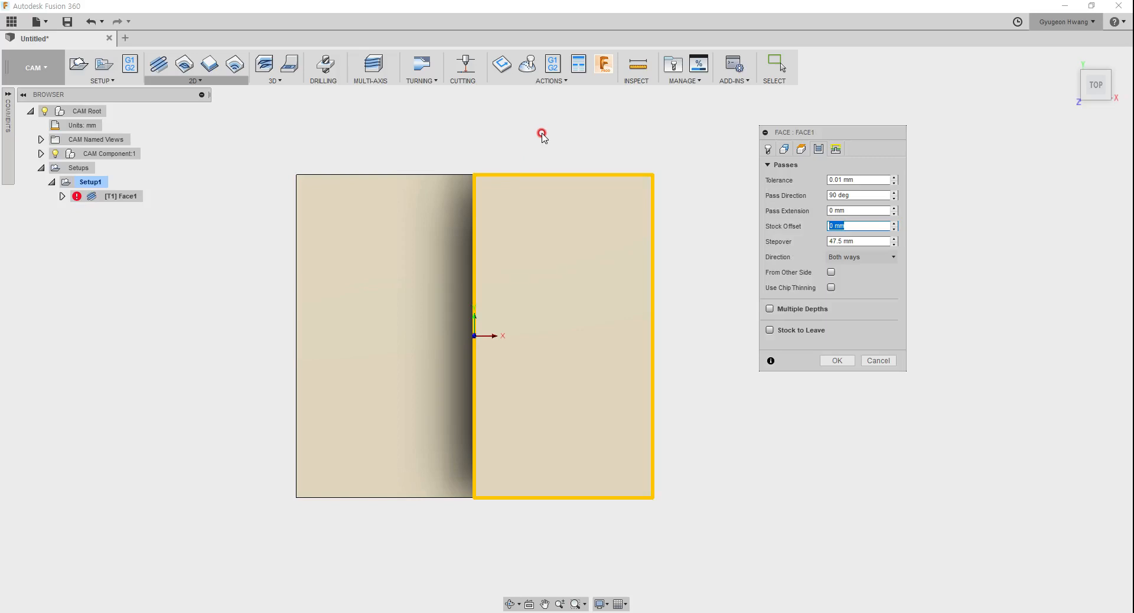
Open the expression behind Face1's stepover value and examine its tool_diameter term
left_click(861, 242)
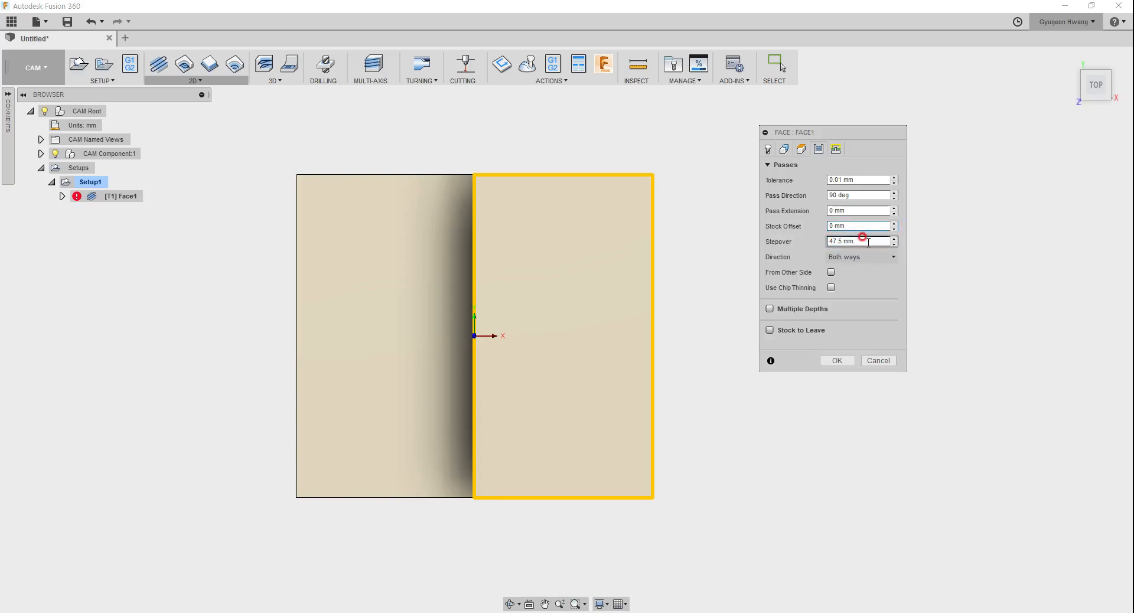
right_click(868, 241)
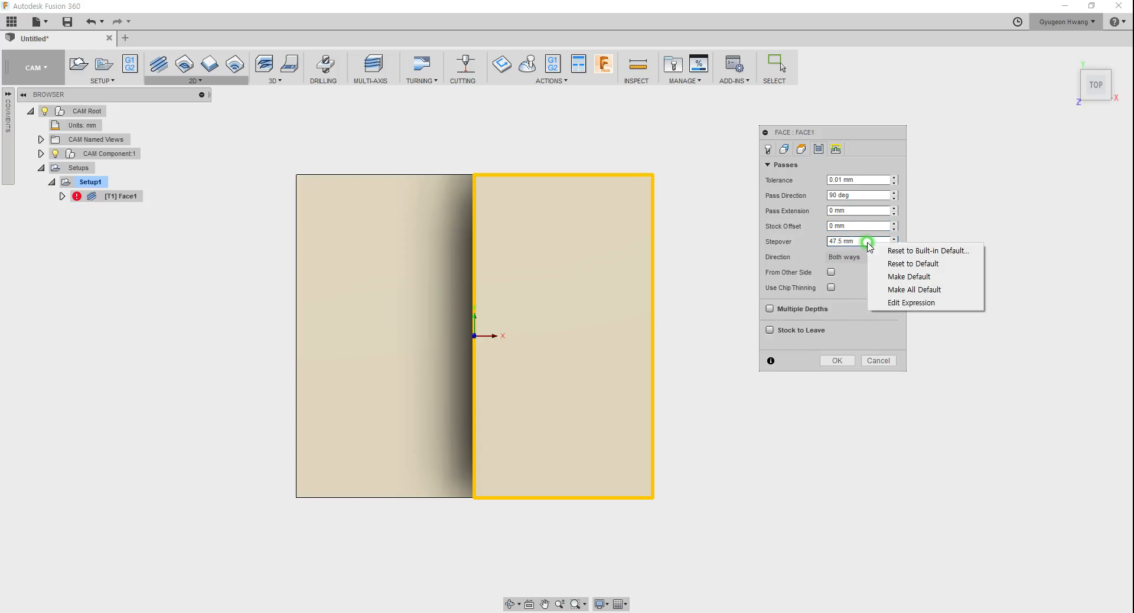
left_click(862, 242)
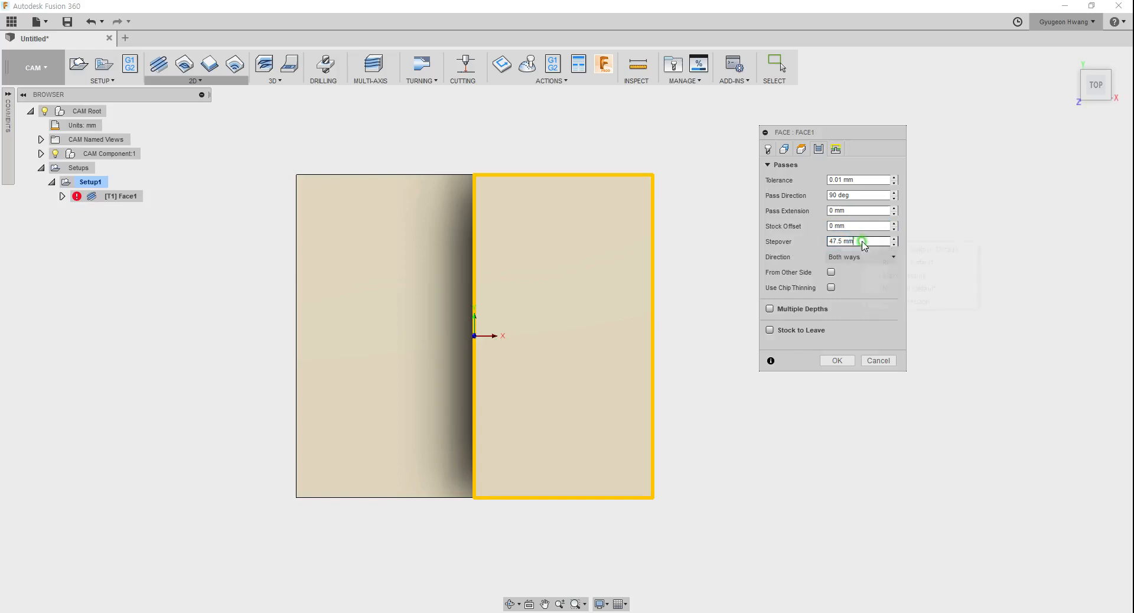
right_click(862, 241)
left_click(882, 300)
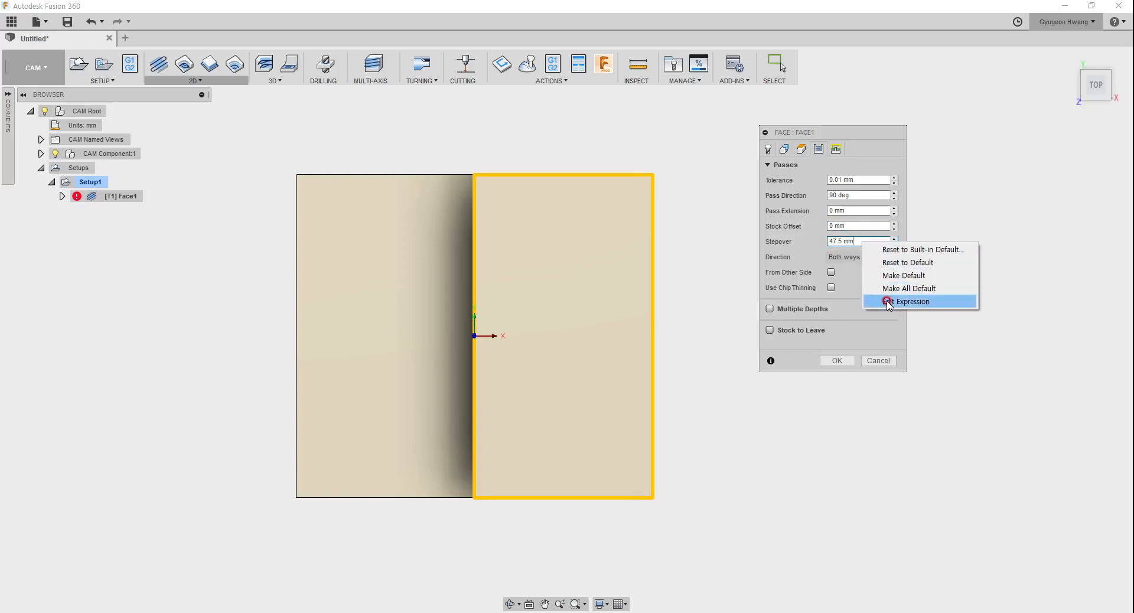
left_click_drag(749, 189, 423, 115)
left_click(401, 178)
left_click(348, 145)
left_click_drag(353, 144, 401, 143)
left_click(351, 149)
left_click(365, 153)
double_click(346, 144)
left_click(357, 148)
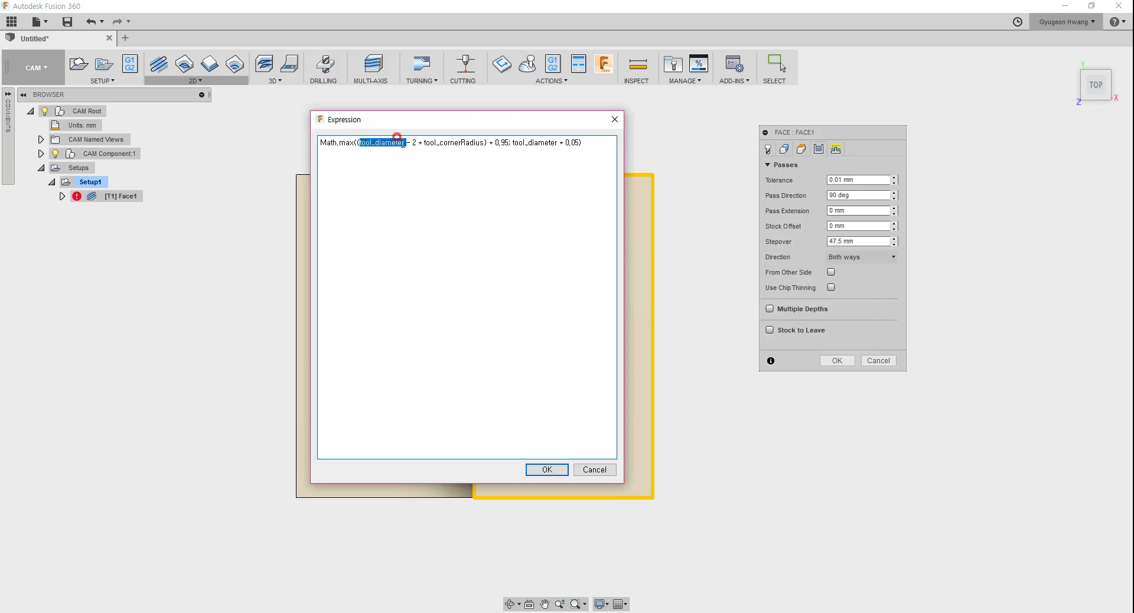
Examine how the stepover expression subtracts twice the tool_cornerRadius from the tool diameter
left_click(415, 144)
left_click_drag(414, 143, 441, 145)
left_click(416, 146)
left_click(416, 144)
mouse_move(437, 147)
left_mouse_down()
mouse_move(481, 145)
mouse_move(430, 144)
left_mouse_up()
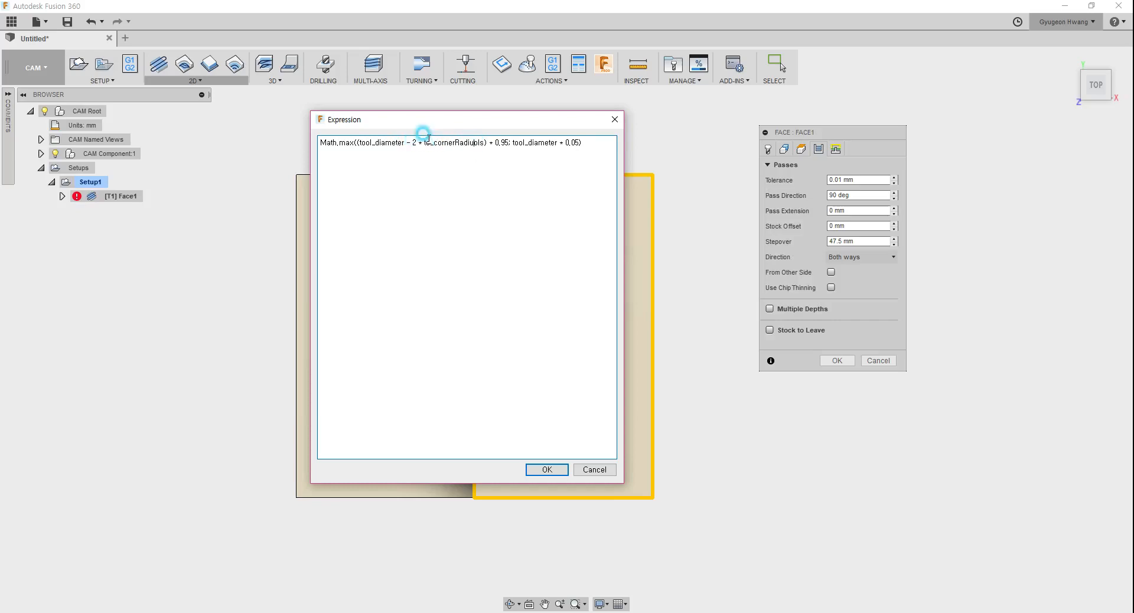
left_click(453, 146)
left_click(393, 139)
key("ctrl+z")
left_click(373, 143)
left_click(771, 240)
Compare the two arguments of Math.max in the stepover expression, including the 0.95 and 0.05 factors
left_click(492, 143)
left_click(592, 182)
left_click_drag(500, 143, 358, 143)
left_click(416, 148)
left_click(516, 142)
left_click_drag(513, 143, 581, 145)
left_click(544, 143)
left_click_drag(412, 142, 582, 141)
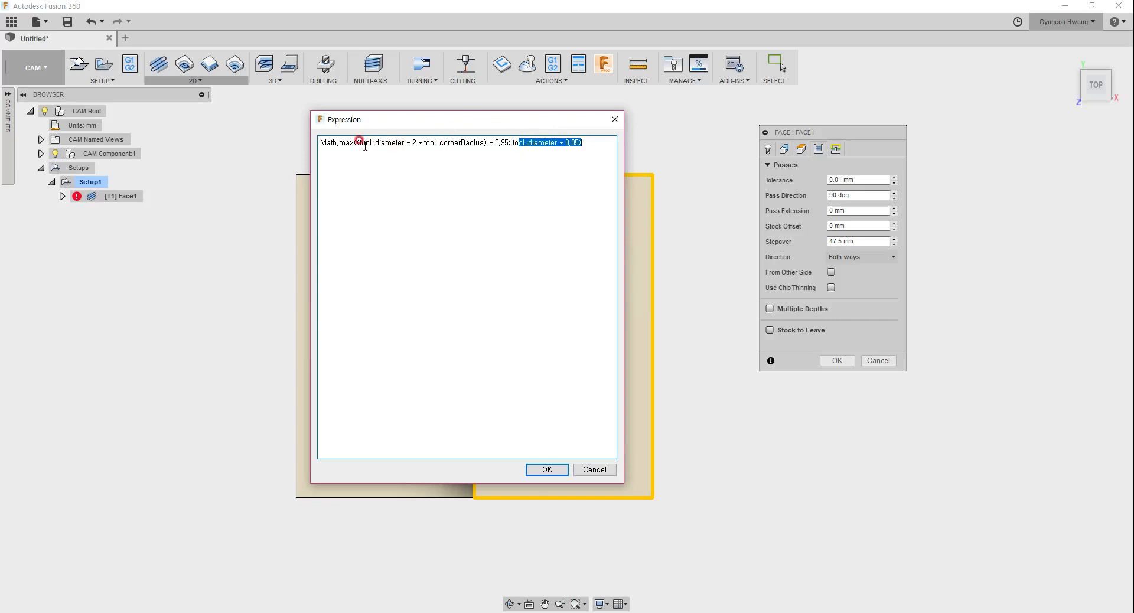
left_click_drag(365, 142, 419, 144)
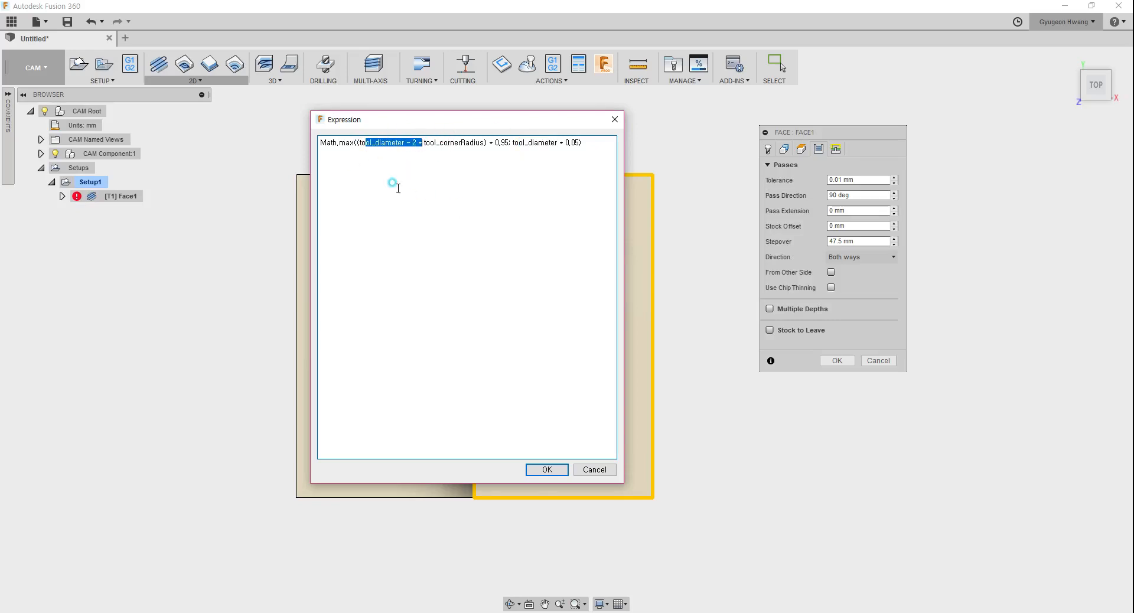
left_click(354, 148)
Replace the stepover expression with the fixed value 40, apply it, and recheck the stored expression
left_click_drag(584, 142, 289, 136)
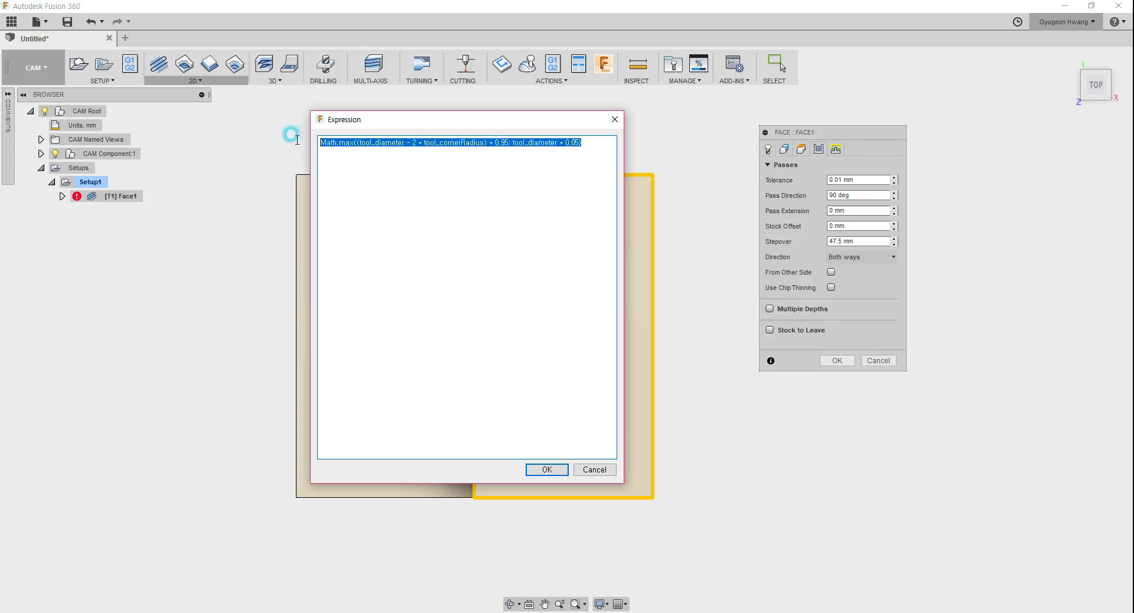
type("40")
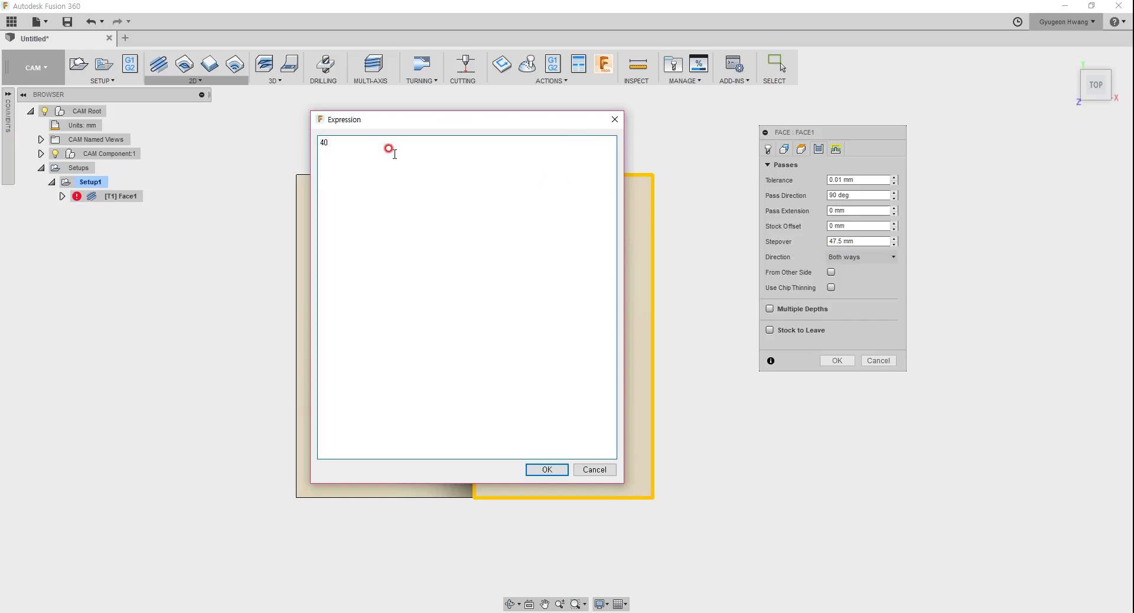
left_click(541, 468)
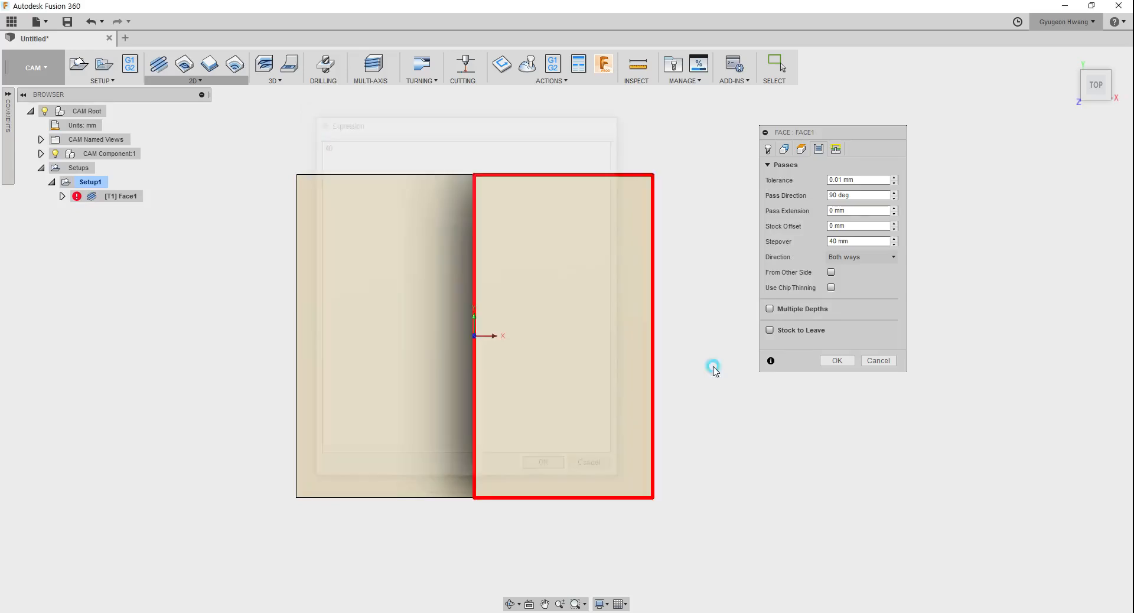
right_click(863, 240)
left_click(898, 297)
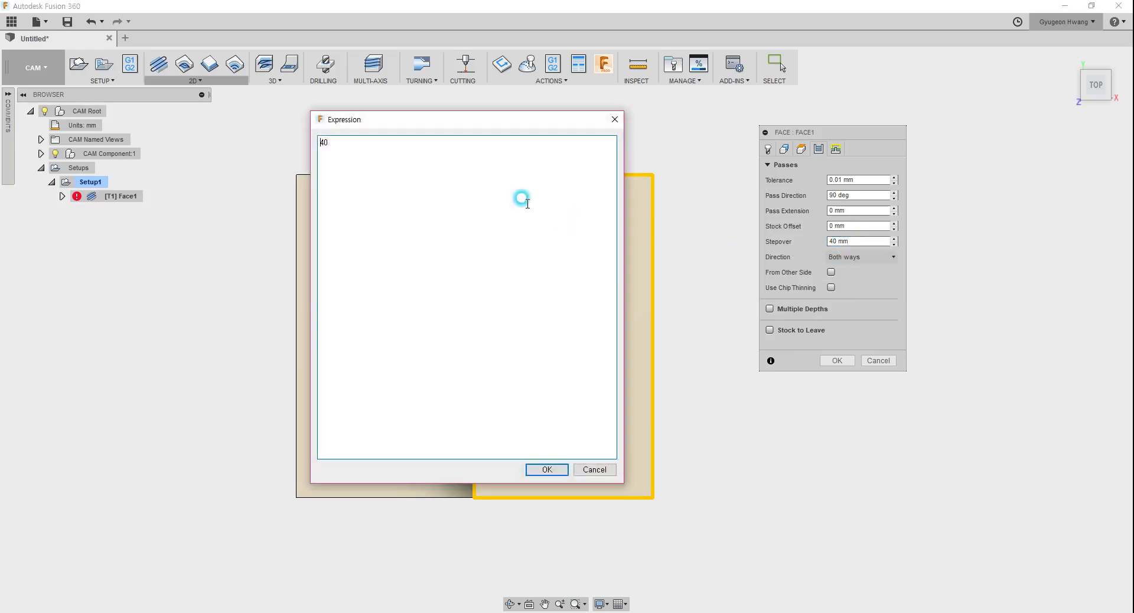
left_click(615, 119)
Reset Face1's stepover to its default value
right_click(864, 241)
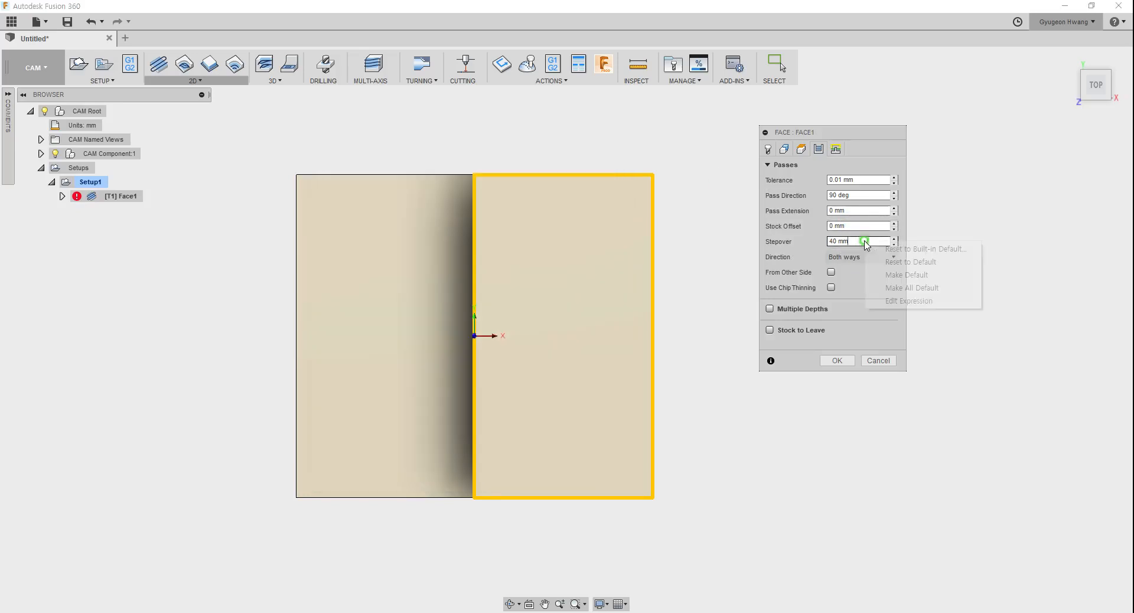
left_click(893, 263)
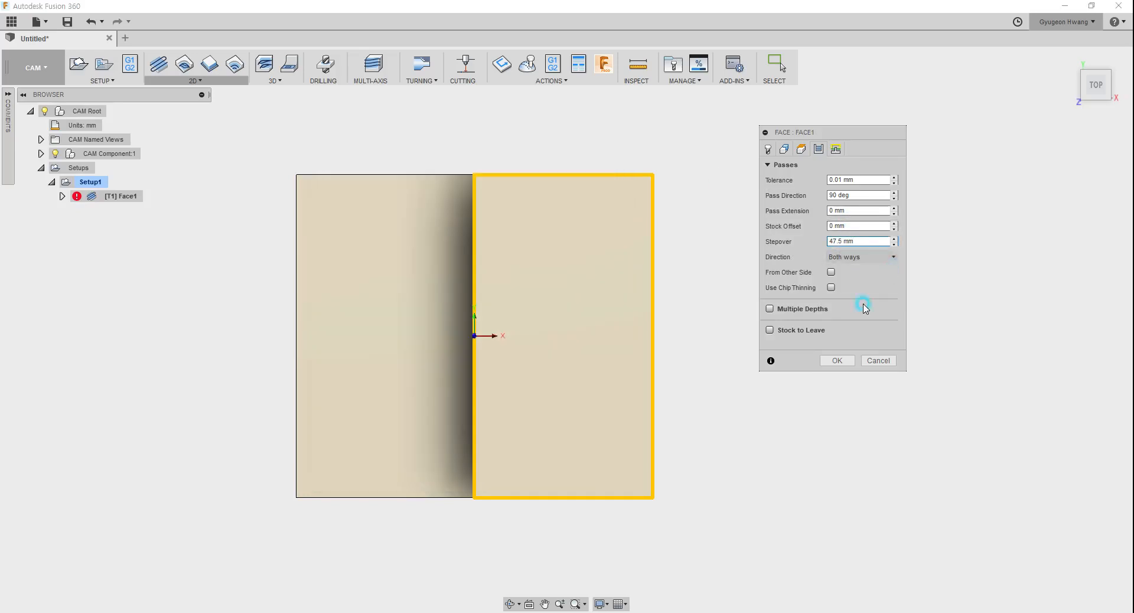
right_click(861, 236)
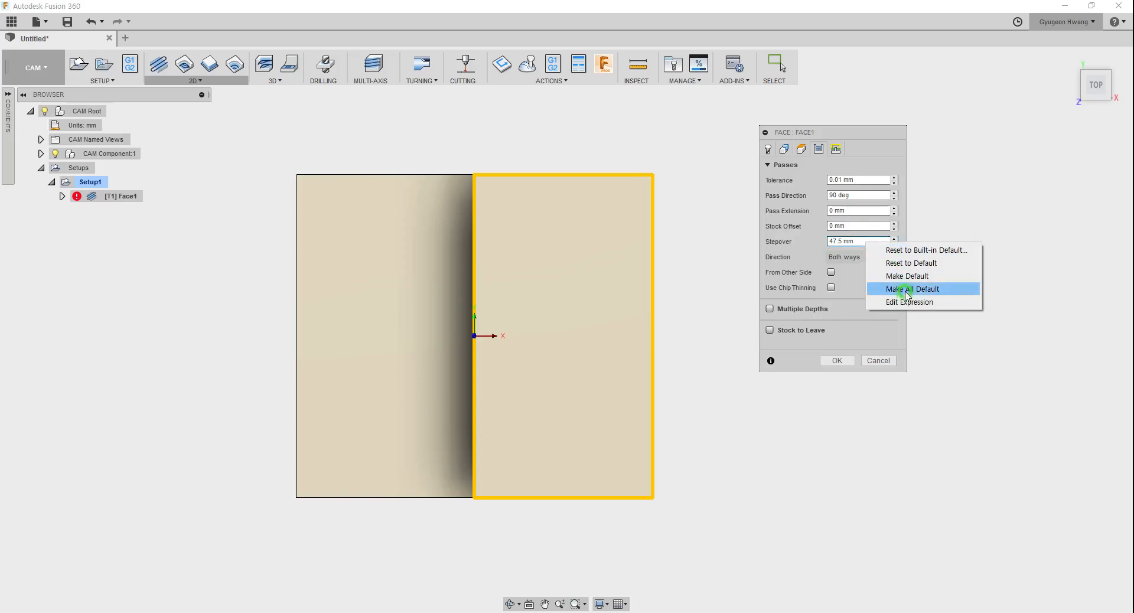
left_click(786, 205)
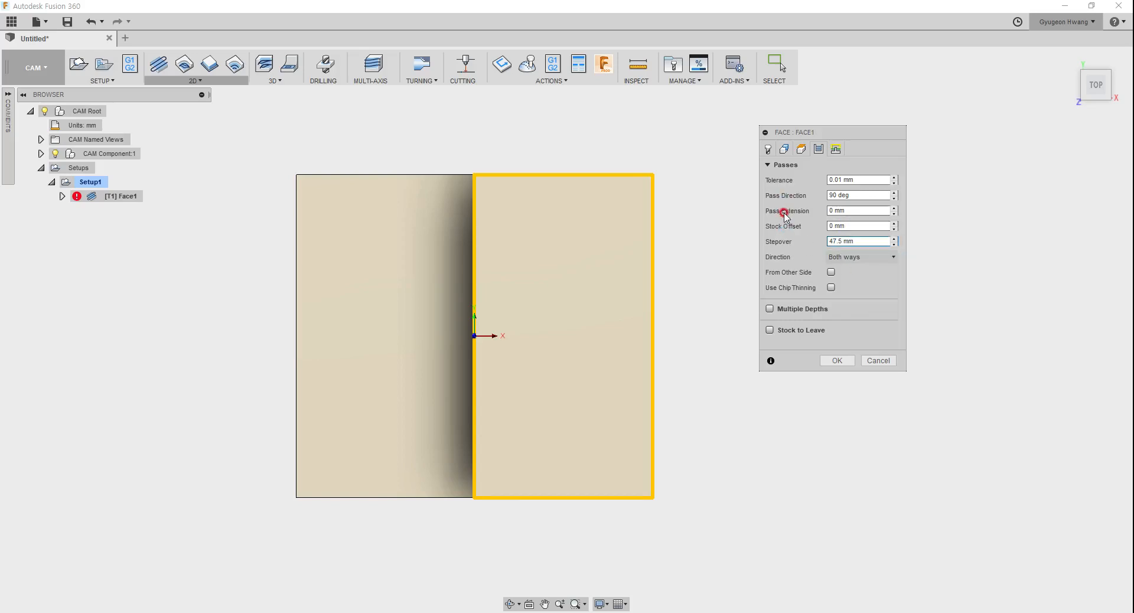
Reopen the stepover expression and review the default tool-diameter formula
right_click(862, 240)
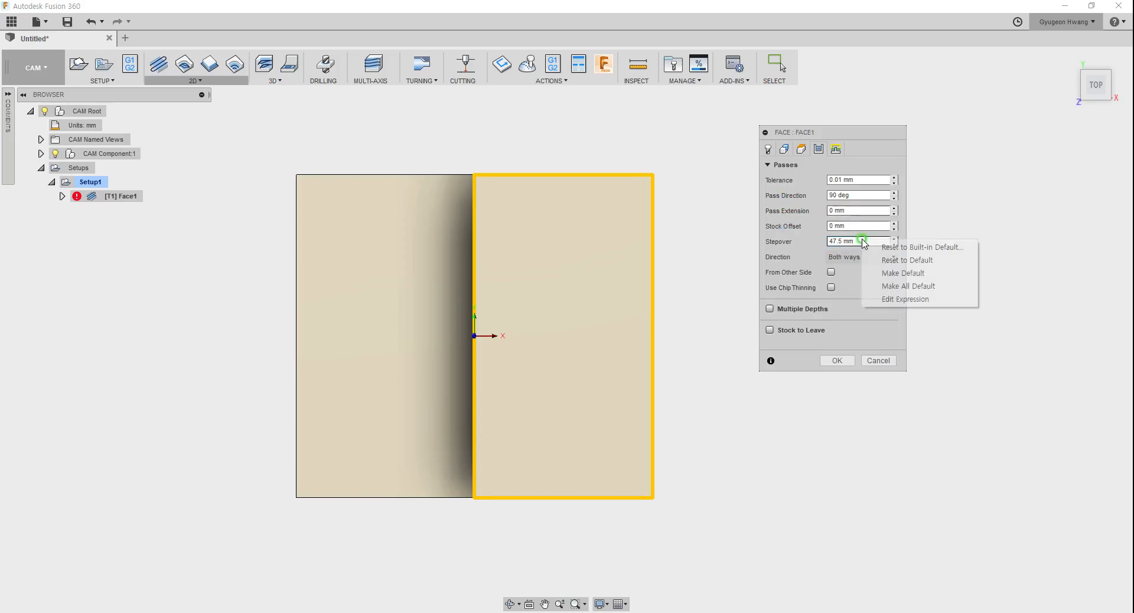
left_click(898, 300)
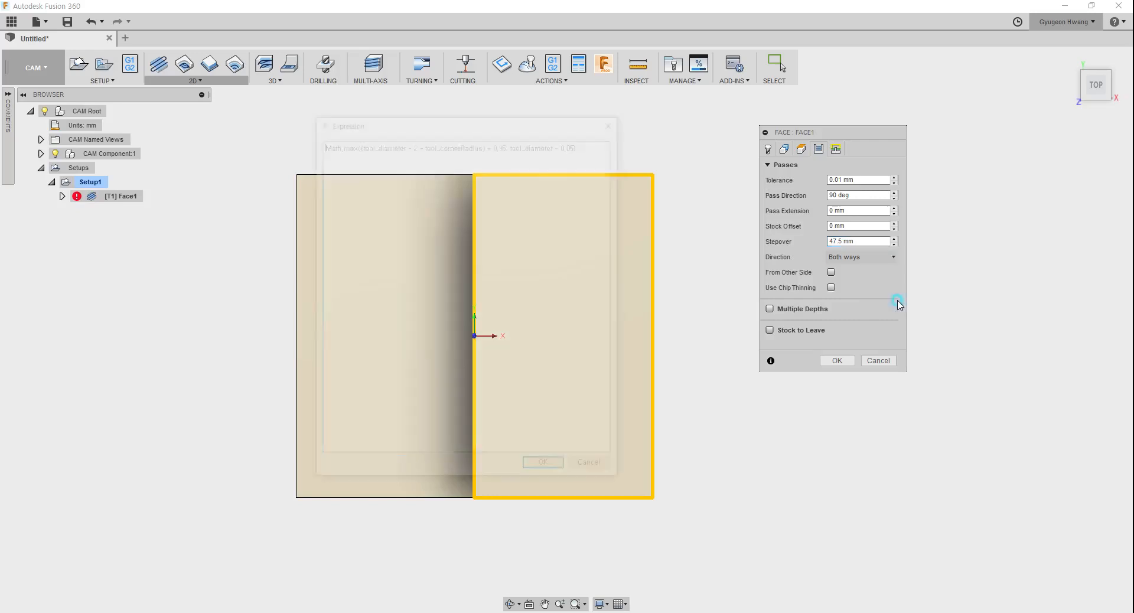
left_click(411, 200)
left_click(421, 187)
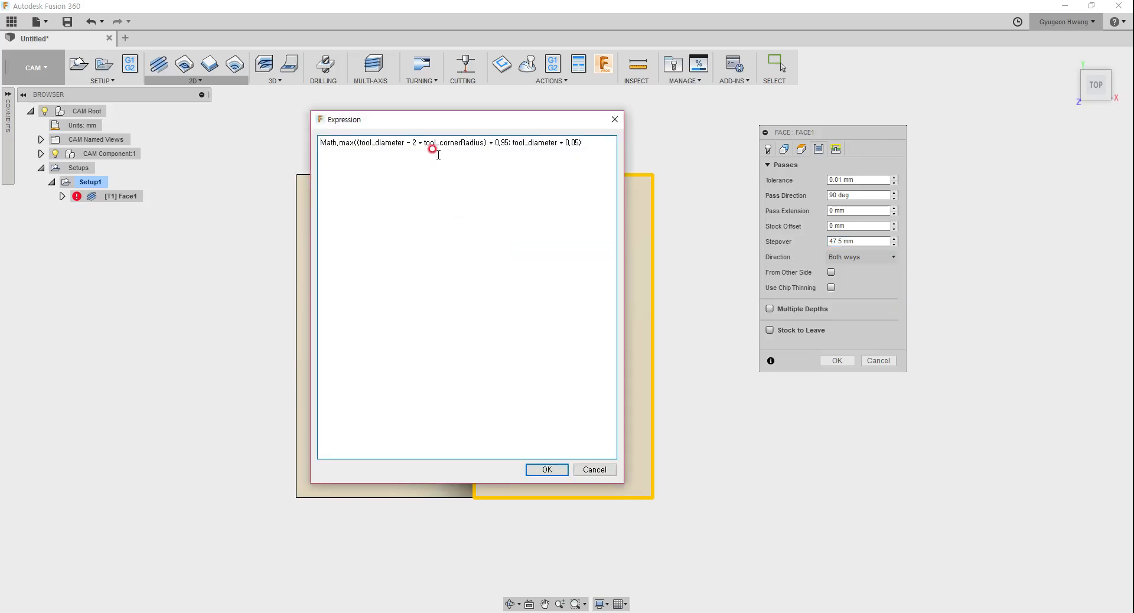
left_click(558, 172)
left_click_drag(335, 122, 438, 150)
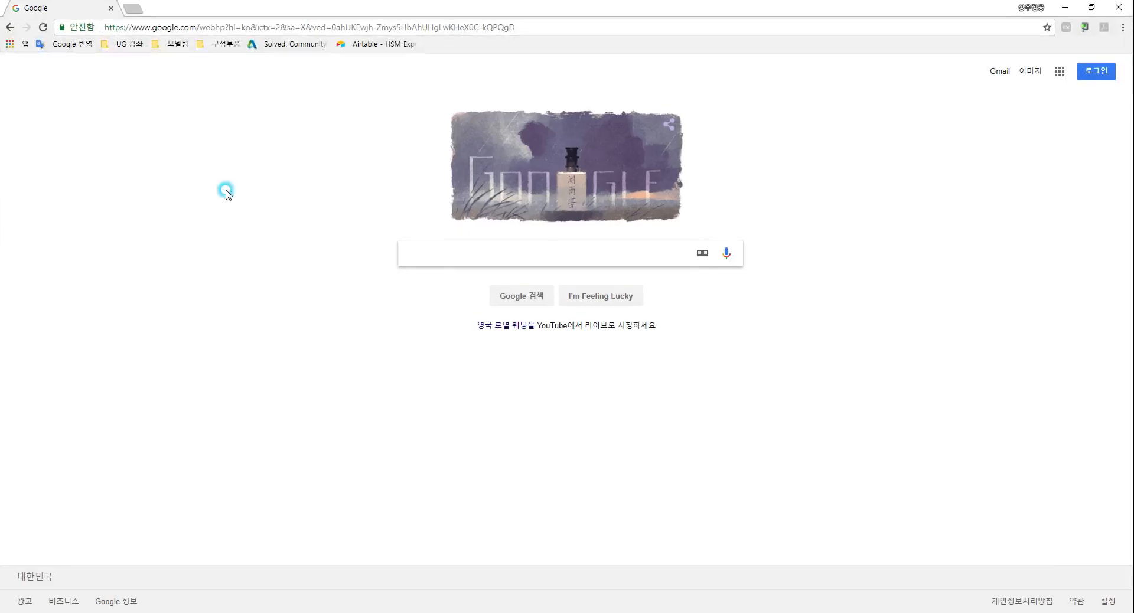
Switch to the Chrome browser and search Google for "fusion 360 expresiions" together with the expression list author's name
left_click(443, 250)
type("ㄹㅕㄴㅑㅐㅜ")
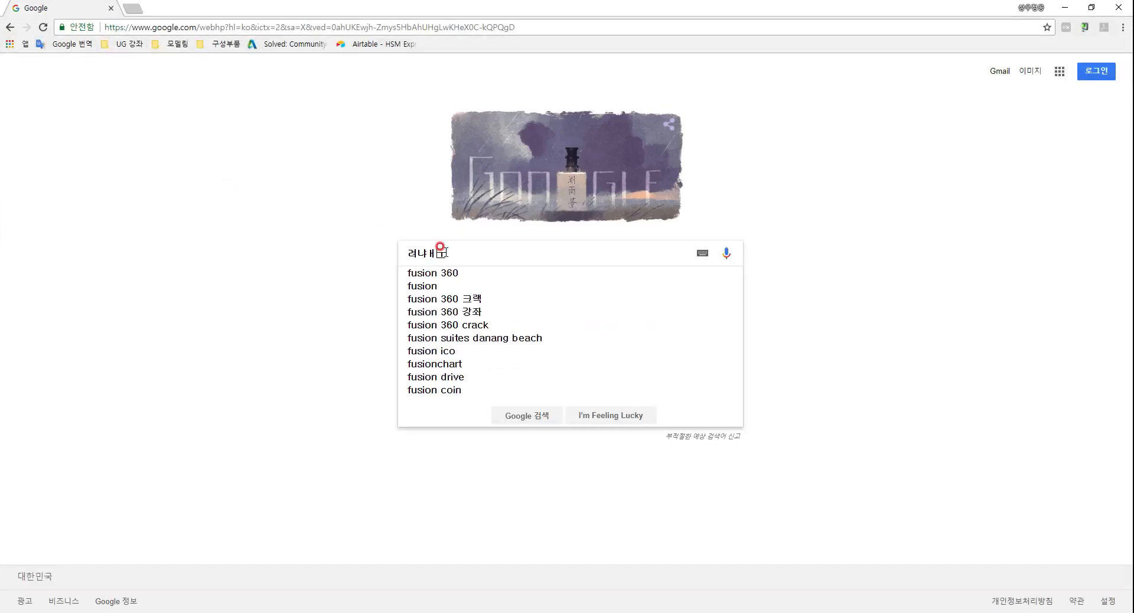
key("Down")
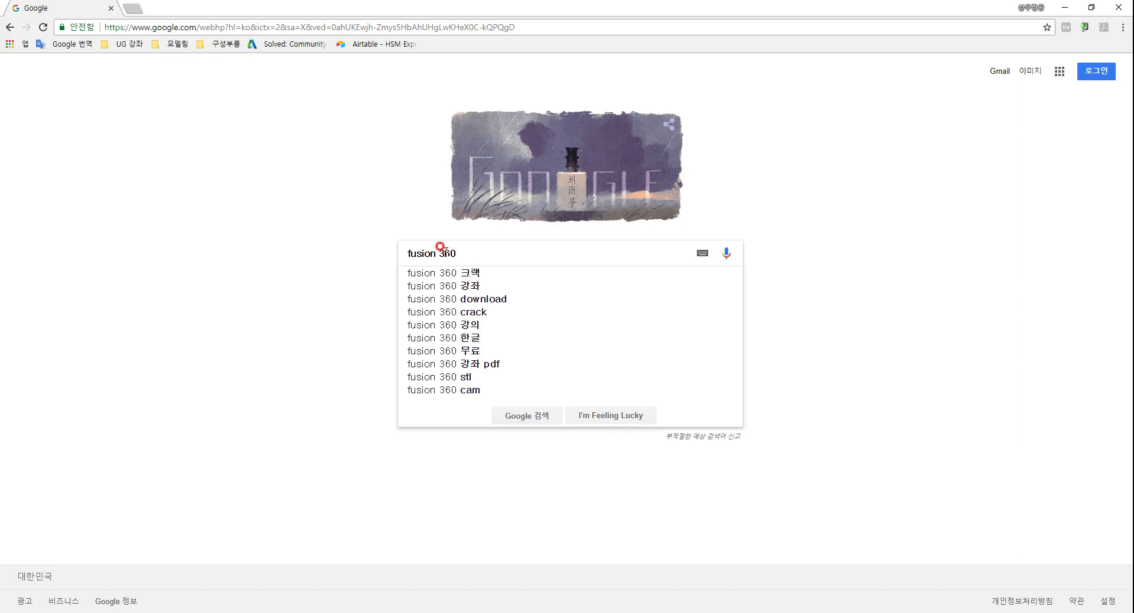
type("expr")
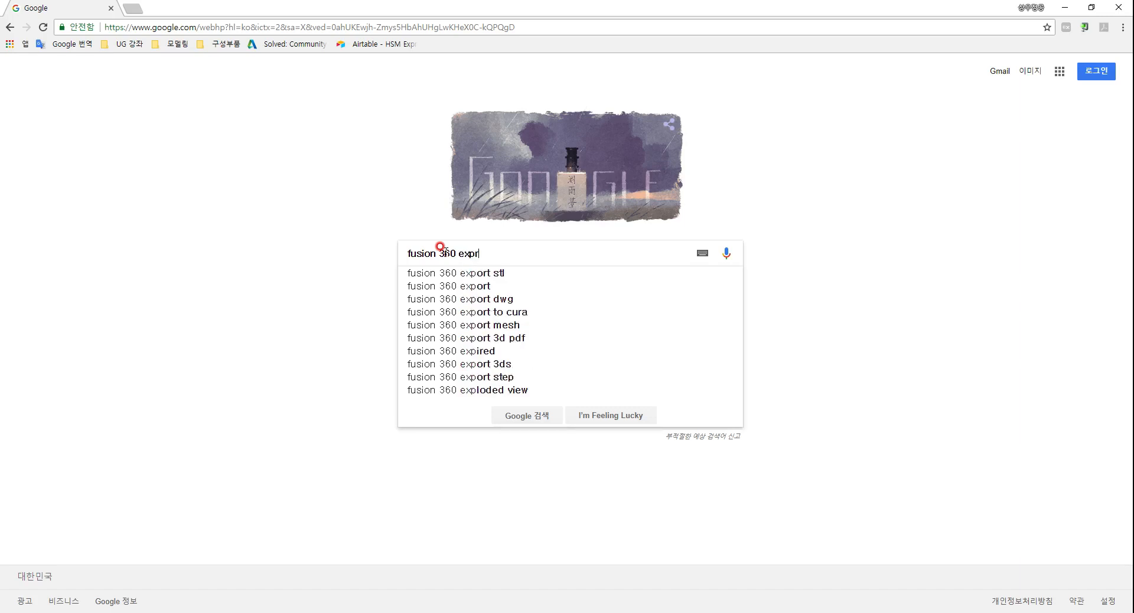
type("esiions ")
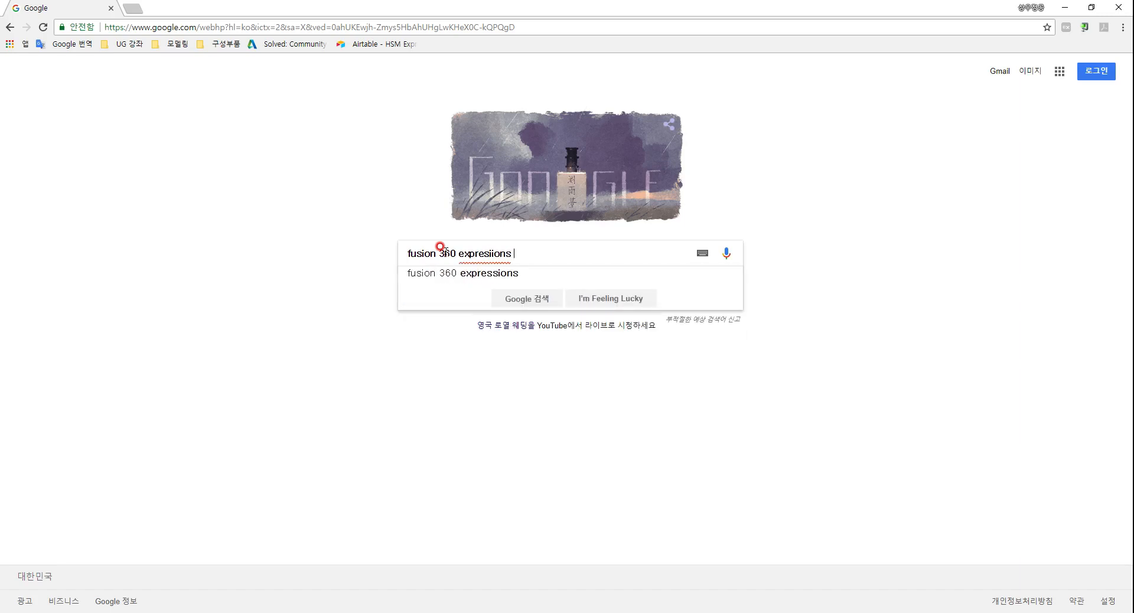
type("rob ")
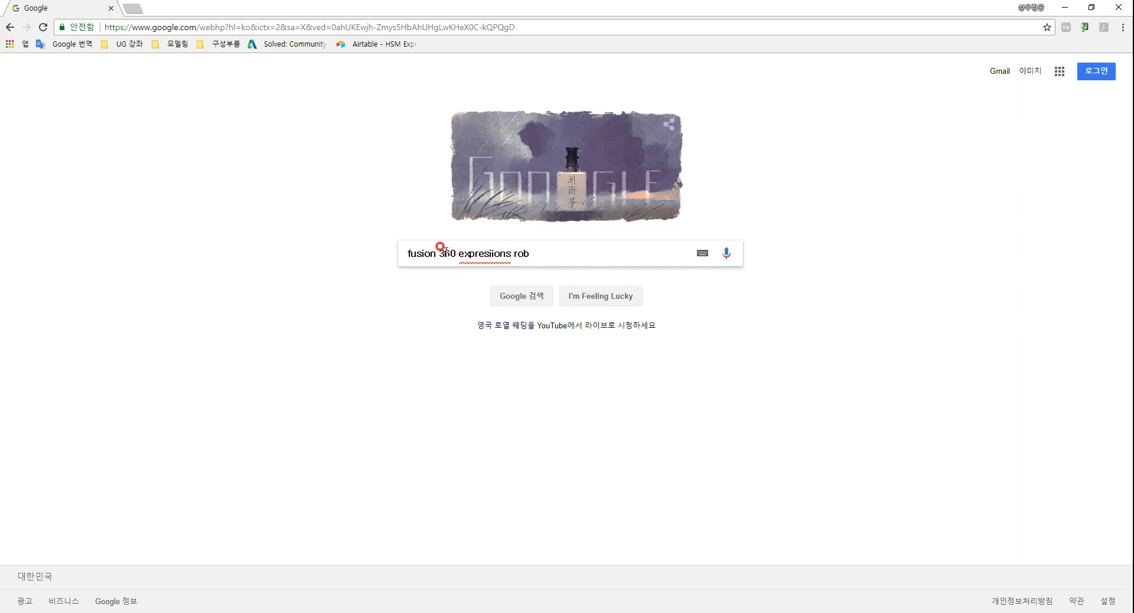
type("lockwood")
key("Return")
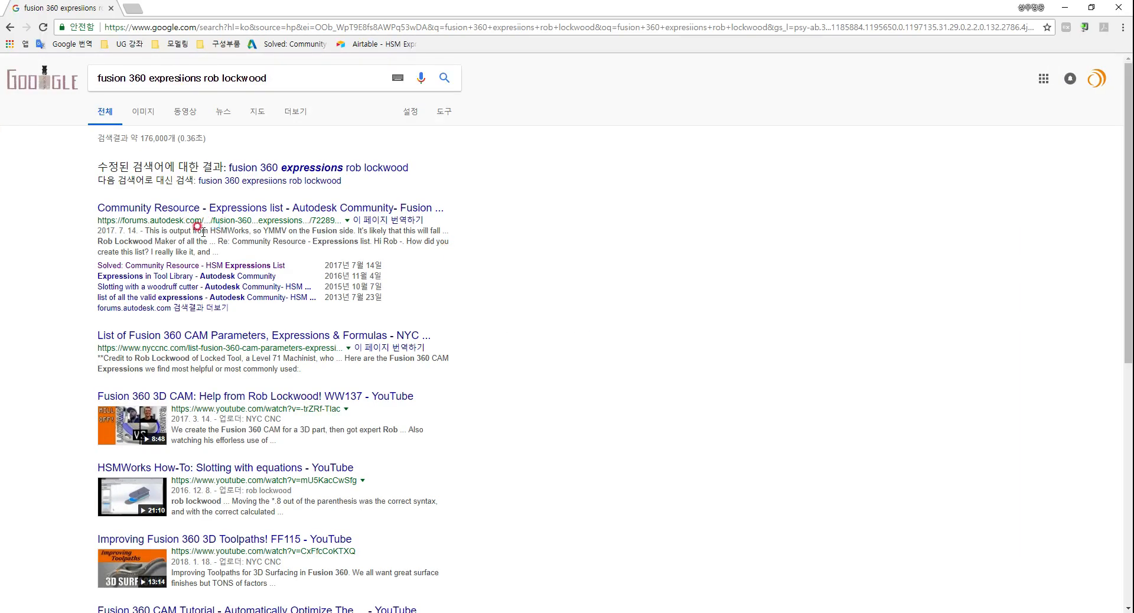
Open the Community Resource - HSM Expressions List thread, follow its Airtable link, and close the search and forum pages
left_click(184, 266)
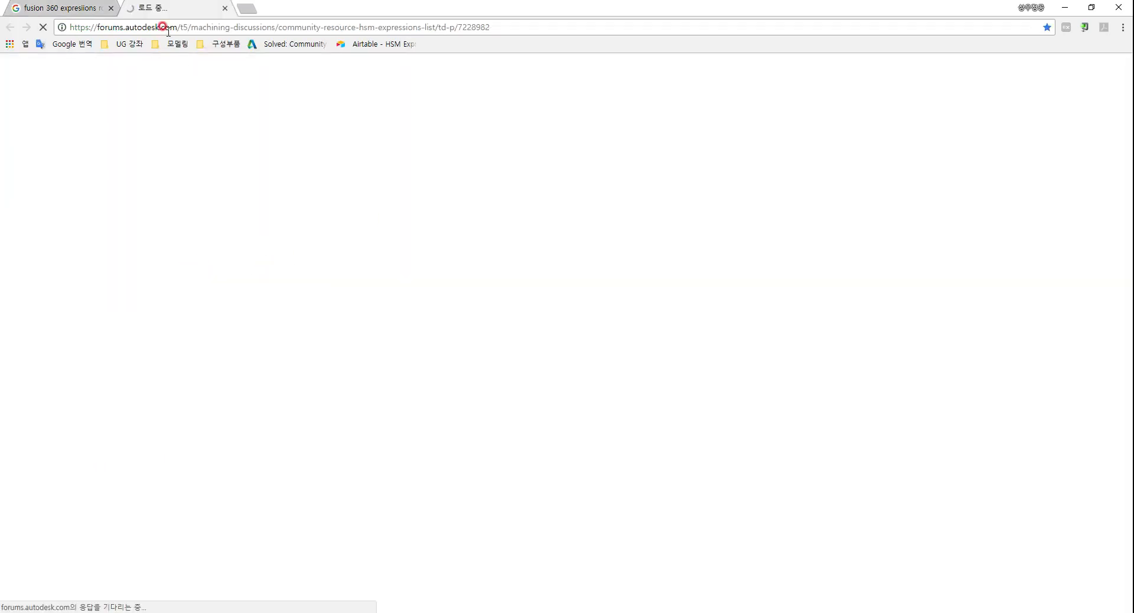
left_click(111, 8)
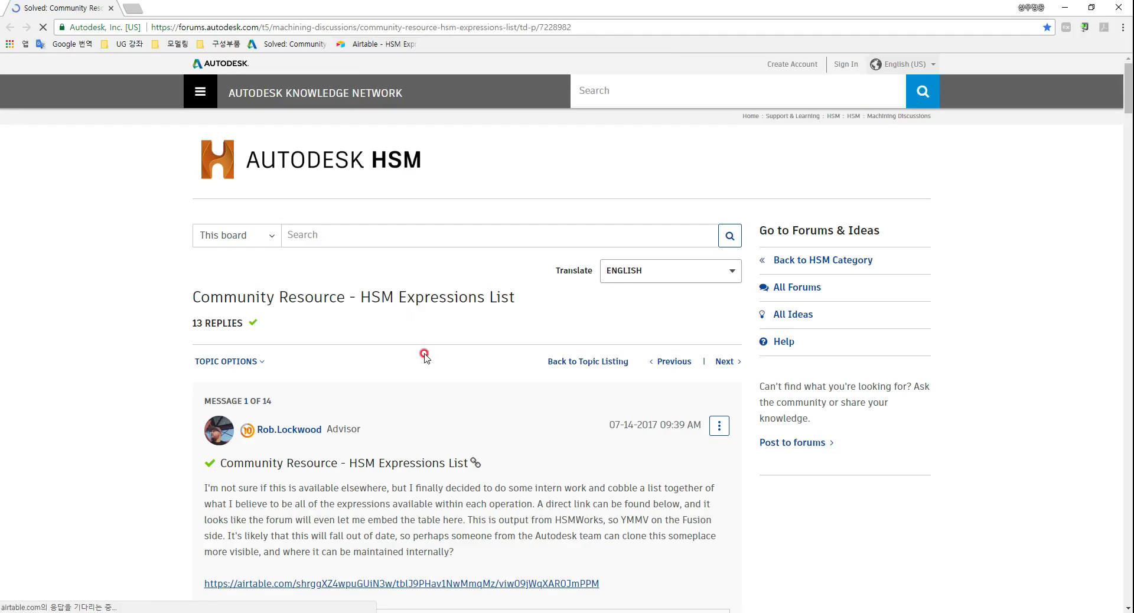
scroll(425, 358, "down", 5)
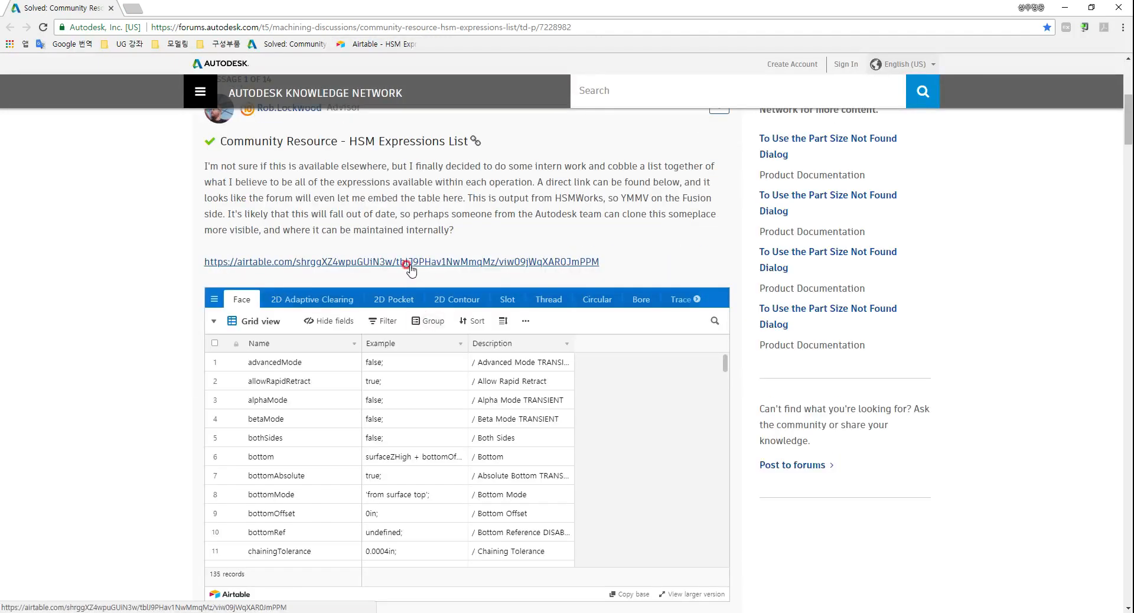
left_click(407, 264)
left_click(111, 7)
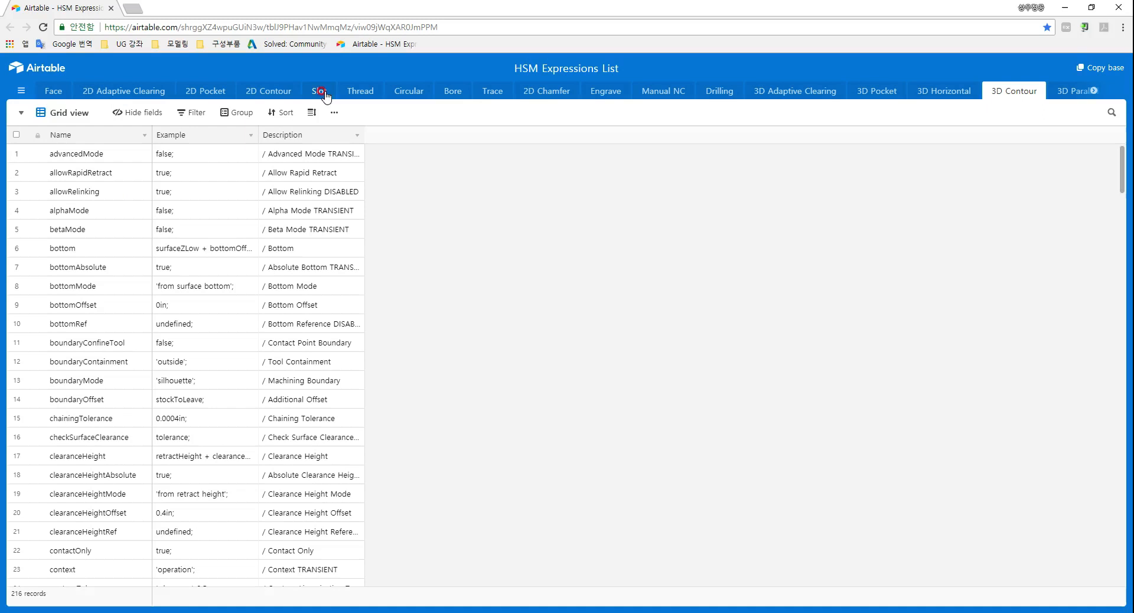
Browse the Face table of the HSM Expressions List, examining the available parameter names, examples and descriptions
left_click(53, 91)
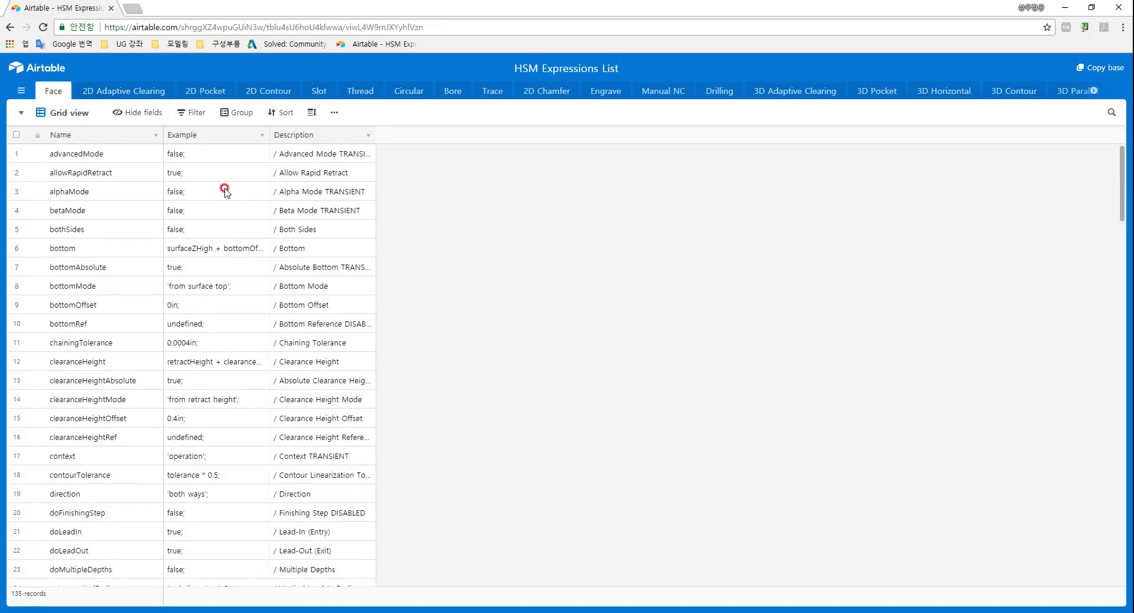
scroll(218, 195, "down", 10)
scroll(211, 238, "down", 17)
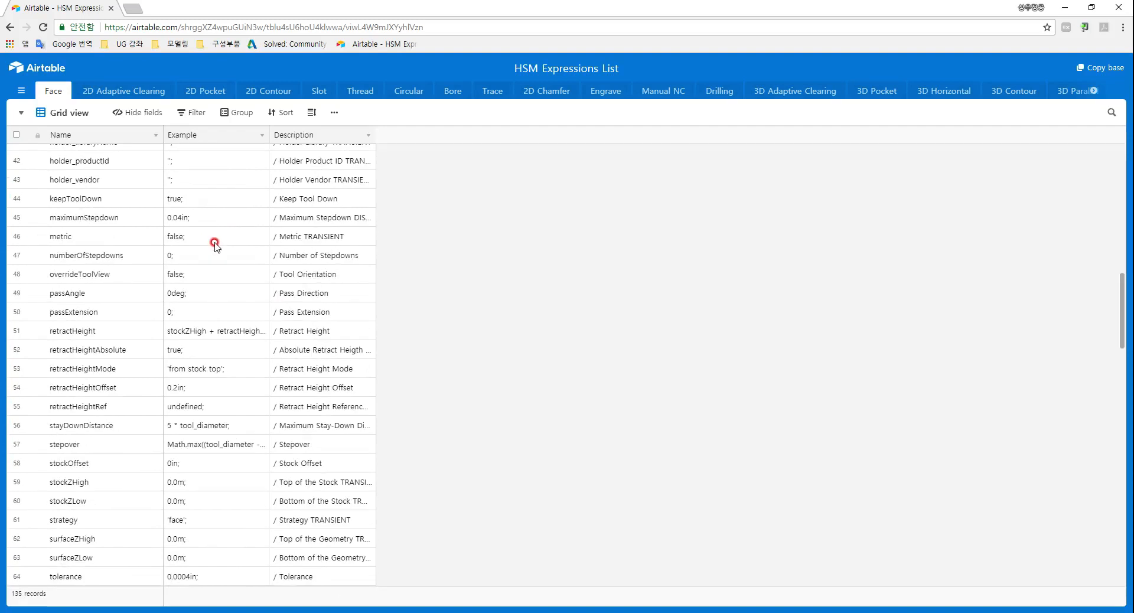
scroll(211, 236, "down", 10)
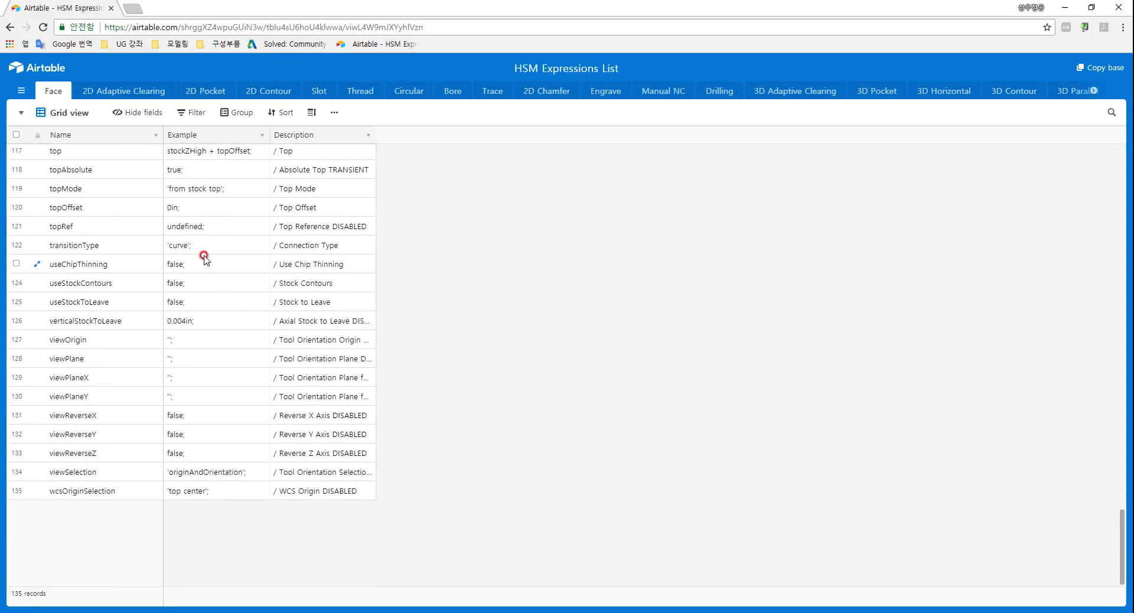
scroll(236, 301, "up", 9)
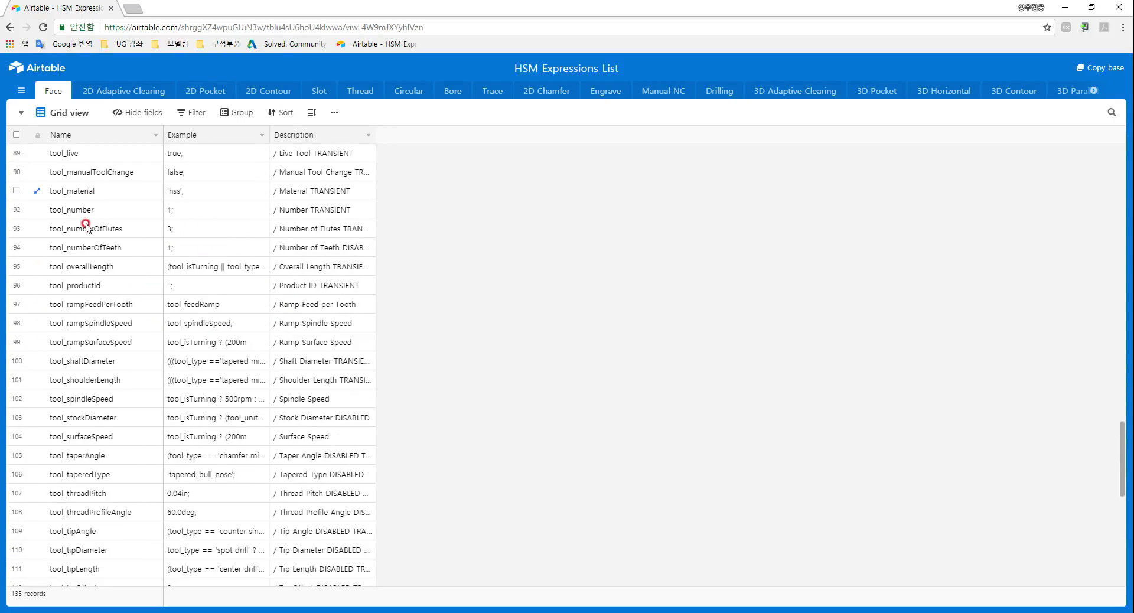
scroll(88, 242, "down", 1)
scroll(121, 293, "down", 2)
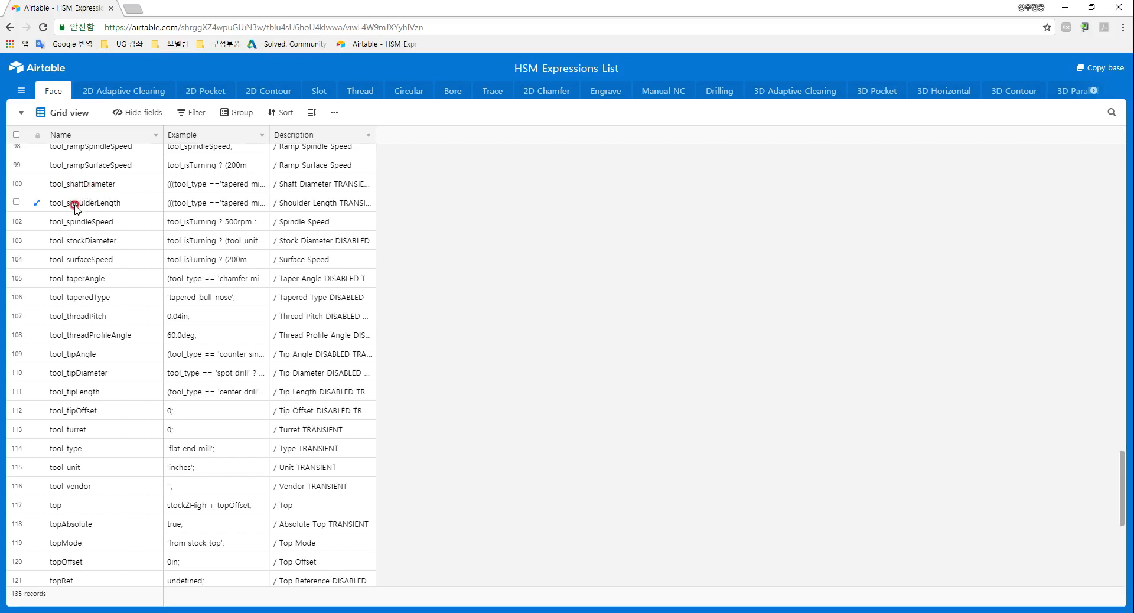
Find the tool_diameter parameter in the Face table of the HSM Expressions List and open its full record
scroll(110, 301, "down", 2)
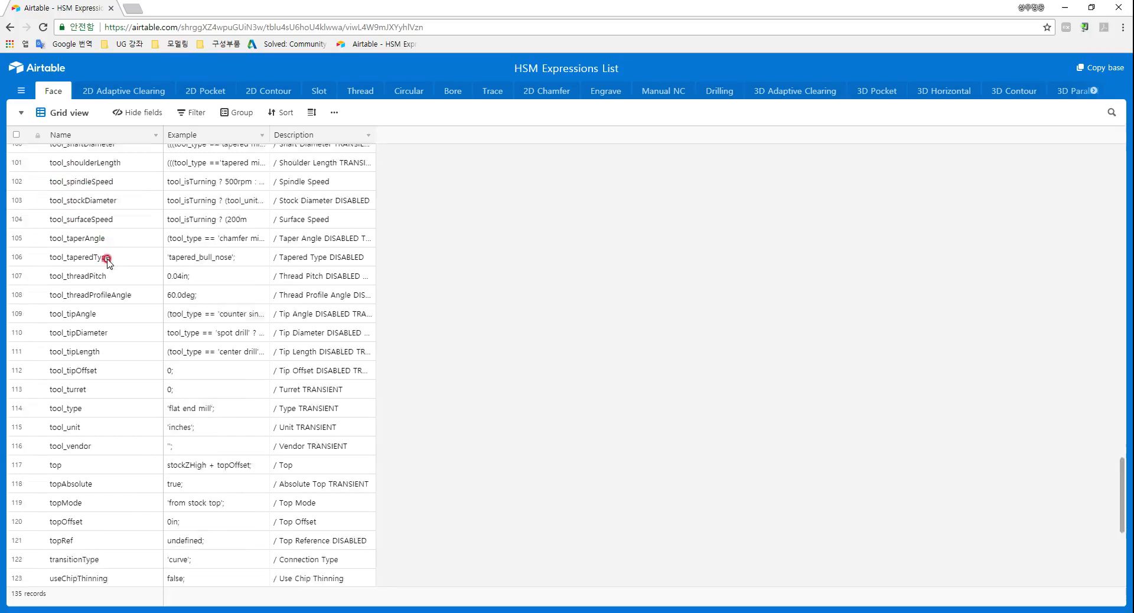
scroll(110, 298, "down", 3)
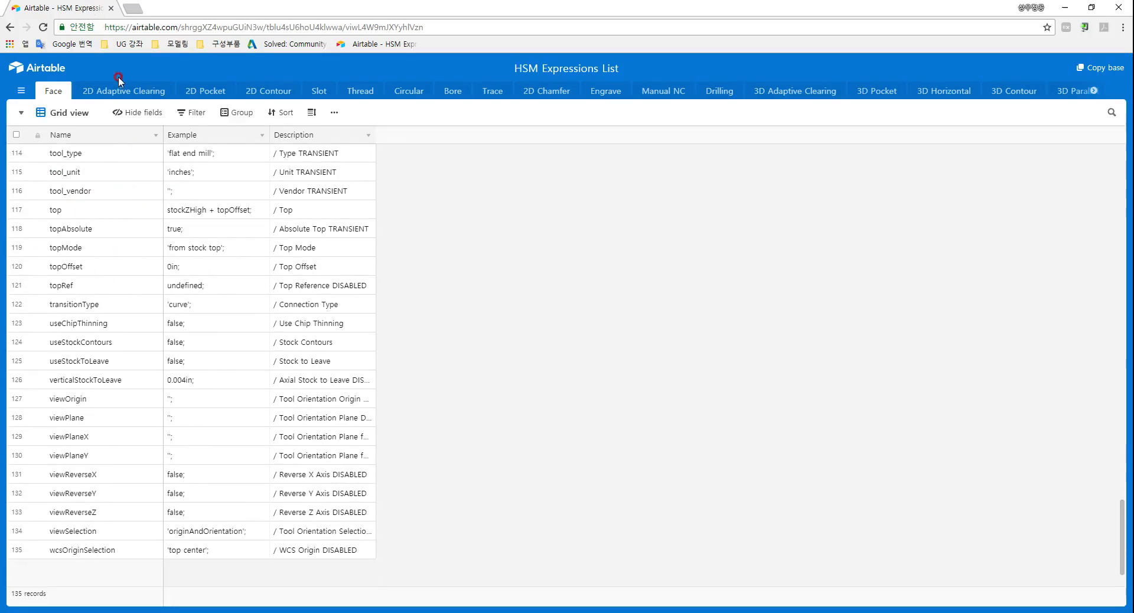
scroll(118, 384, "up", 20)
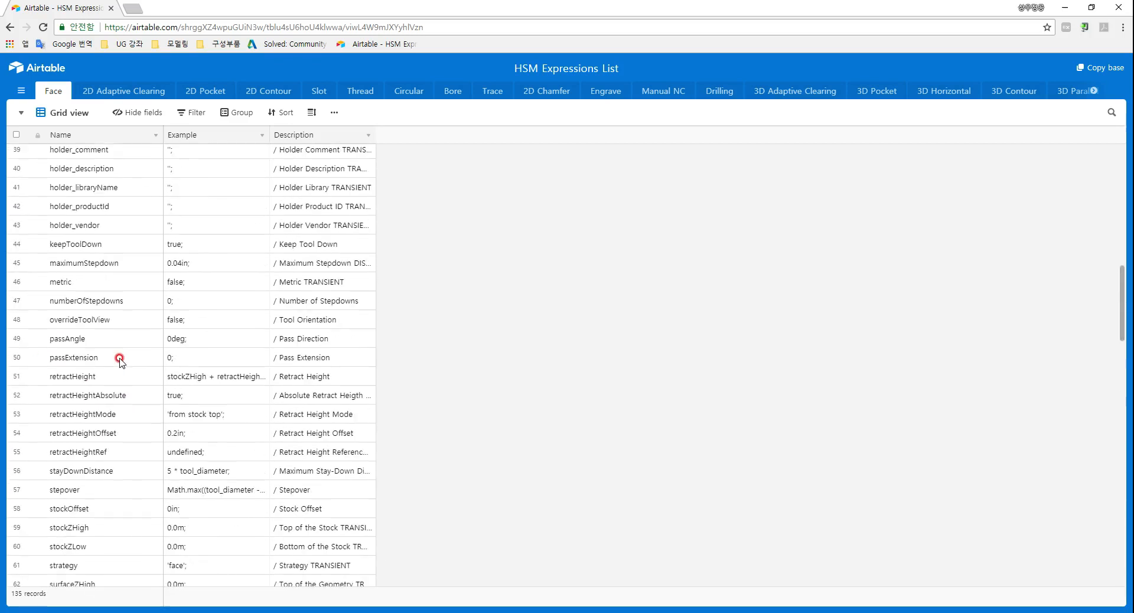
scroll(118, 364, "down", 5)
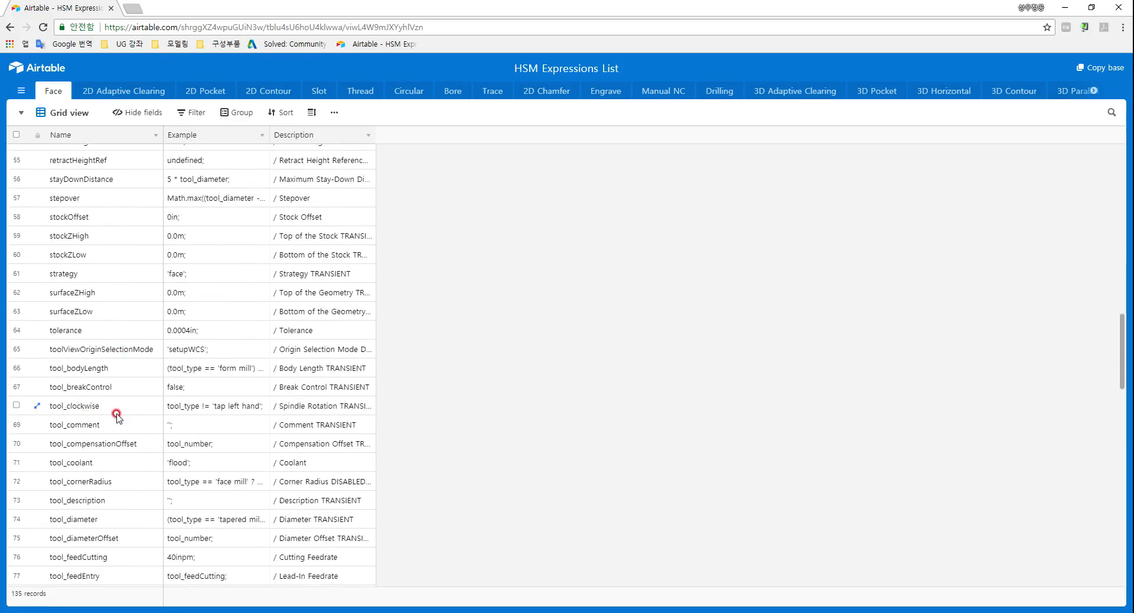
scroll(117, 417, "down", 1)
left_click(83, 462)
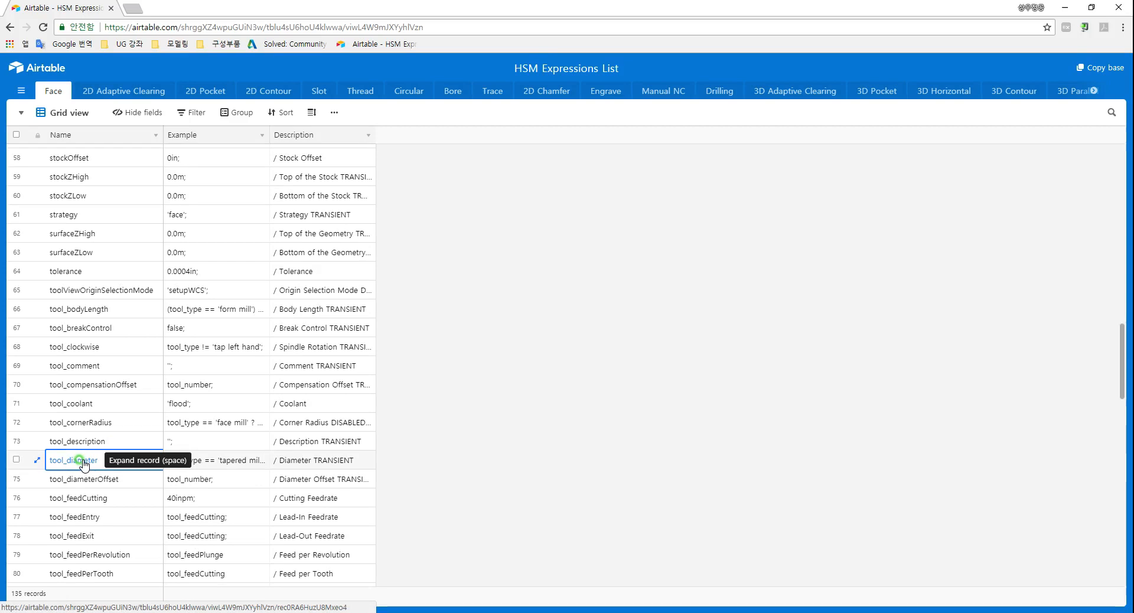
left_click(81, 464)
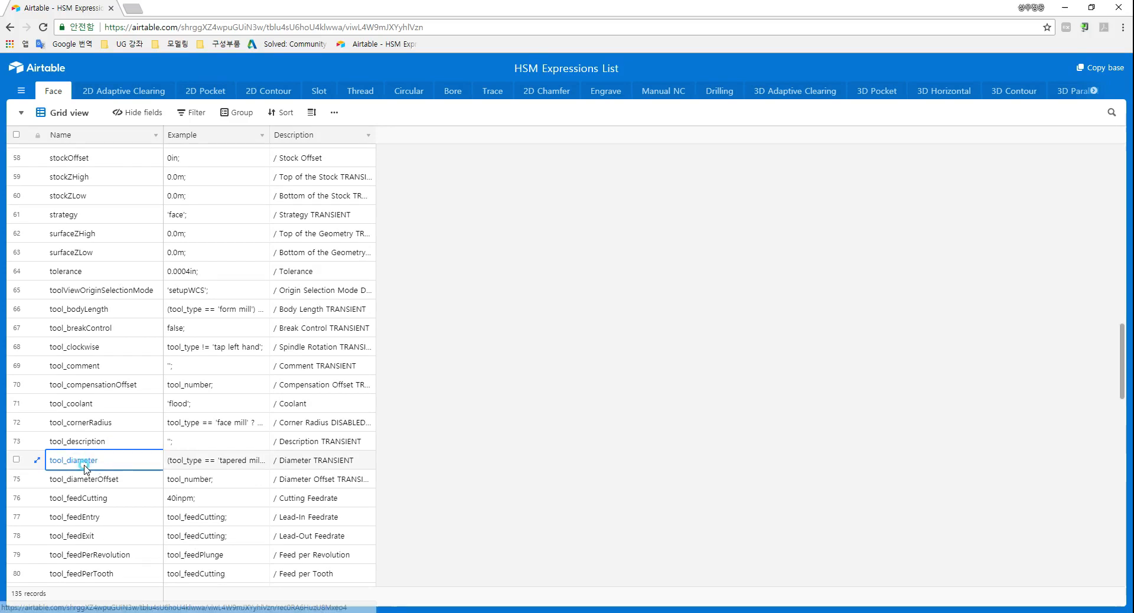
left_click(80, 463)
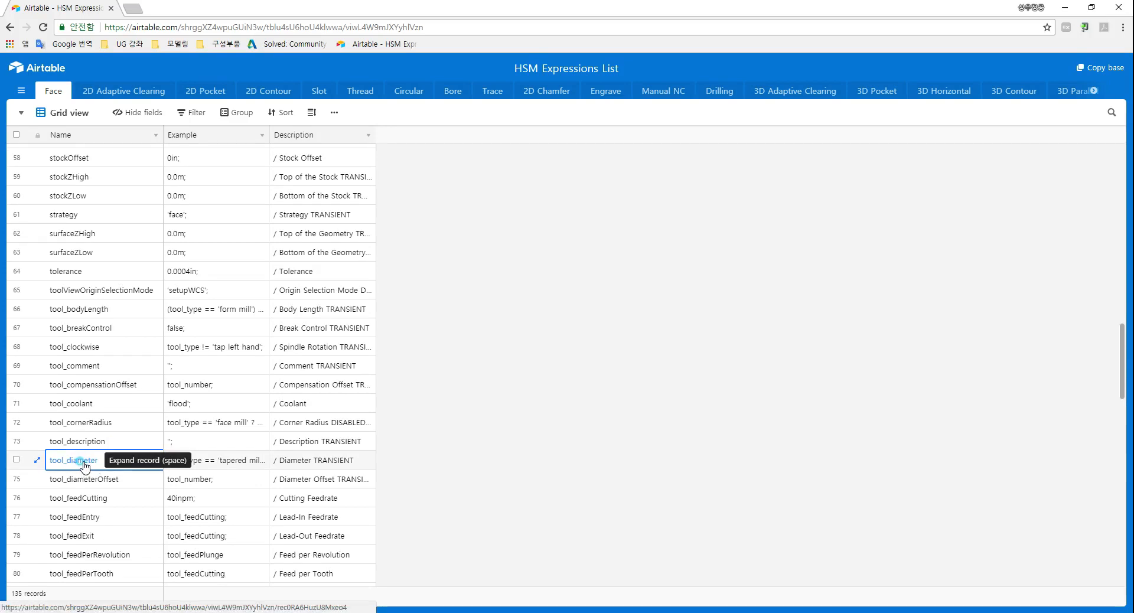
left_click(73, 462)
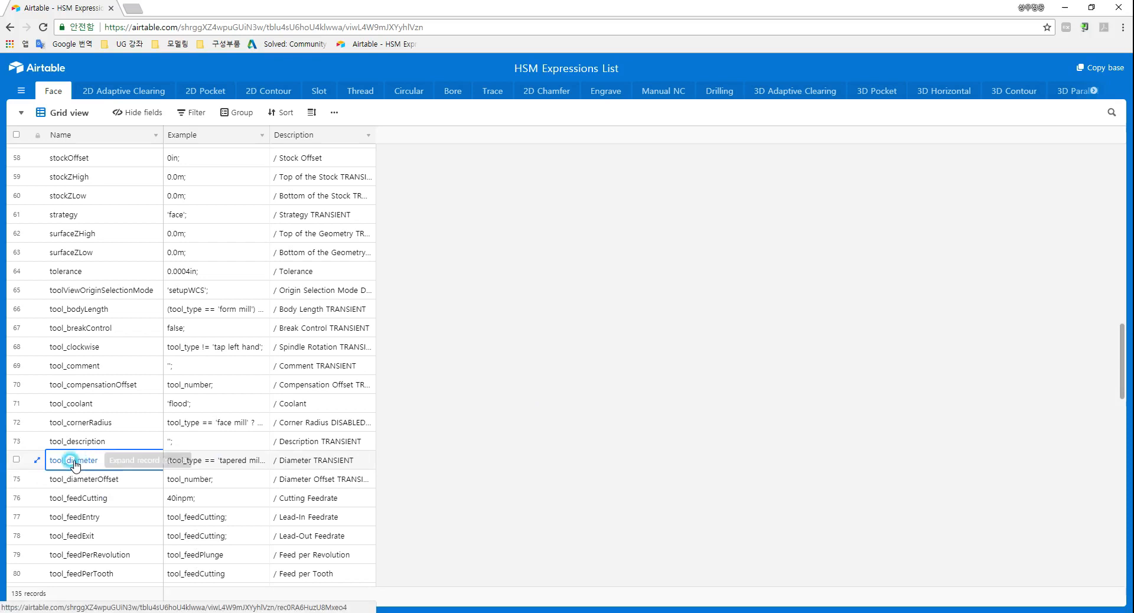
key("space")
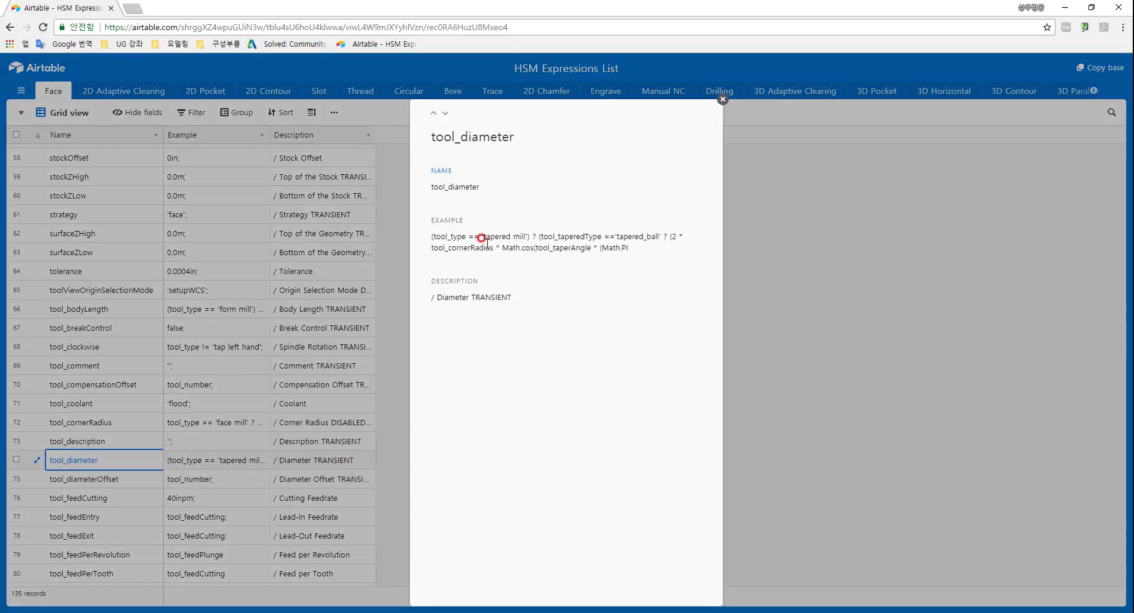
Copy the parameter name tool_diameter from the record and close the record
left_click_drag(482, 187, 425, 183)
key("ctrl+c")
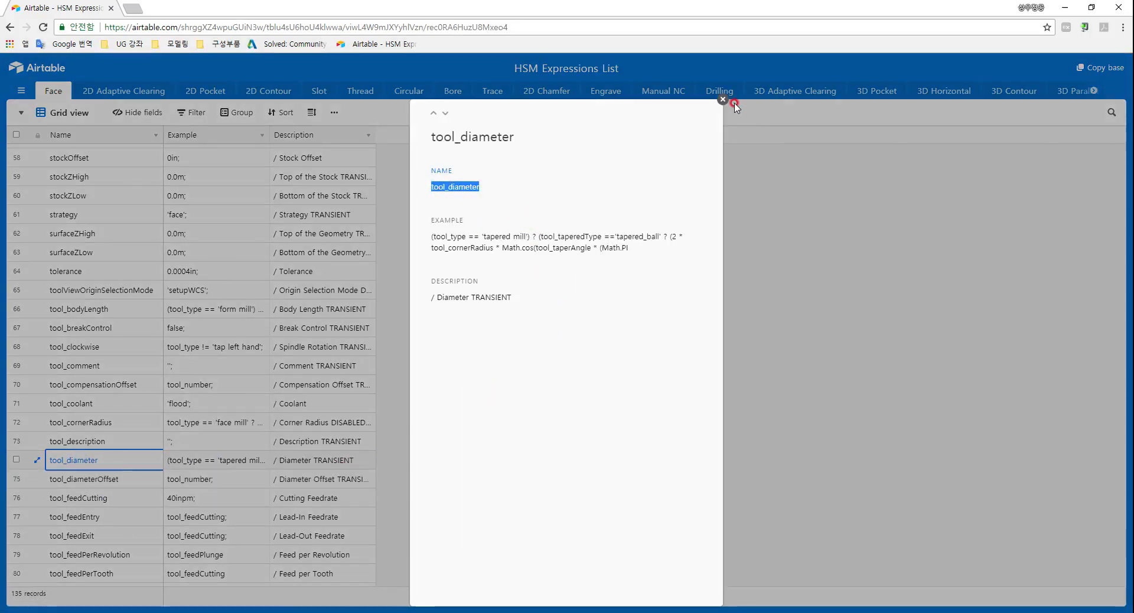
left_click(388, 135)
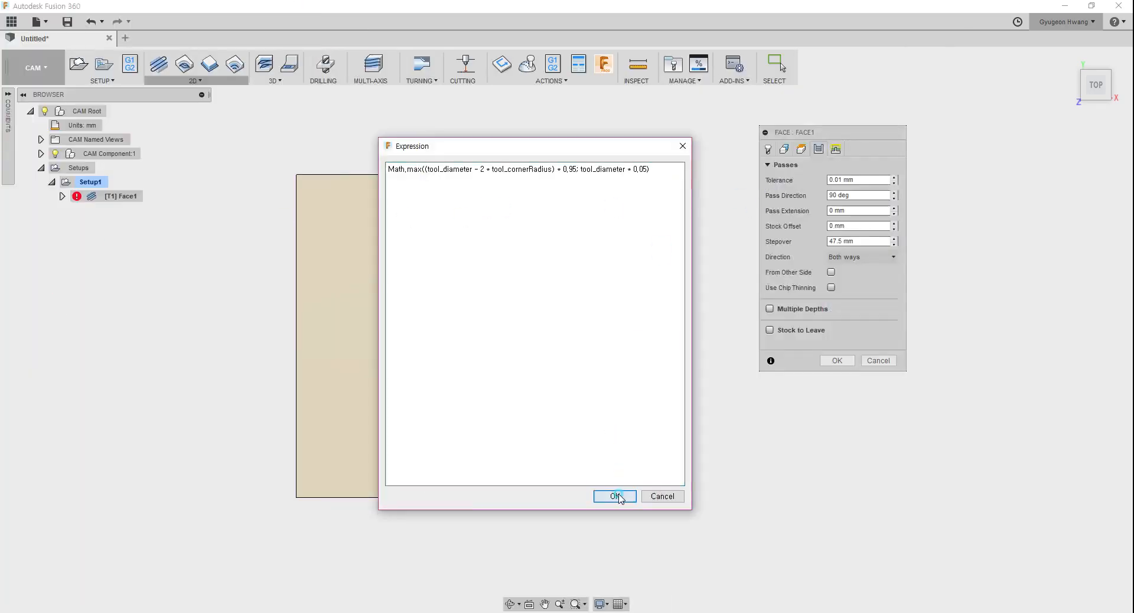
Switch to Fusion 360, close the stepover expression, set Face1's pass extension to the expression tool_diameter /2 + 2, and accept the operation
left_click(615, 497)
left_click(845, 211)
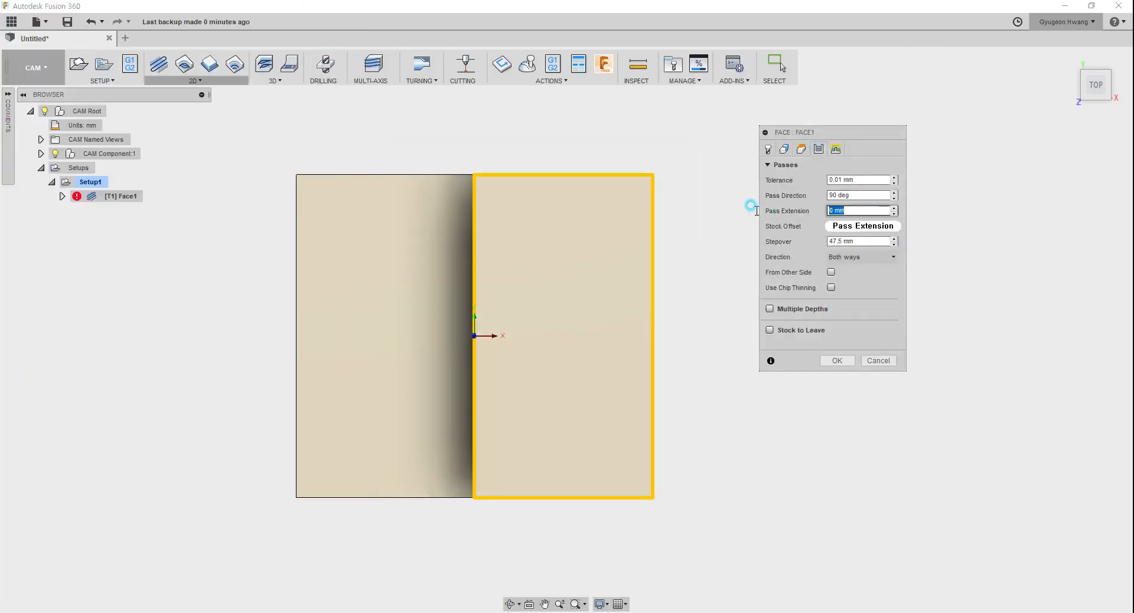
right_click(857, 211)
left_click(882, 270)
key("ctrl+v")
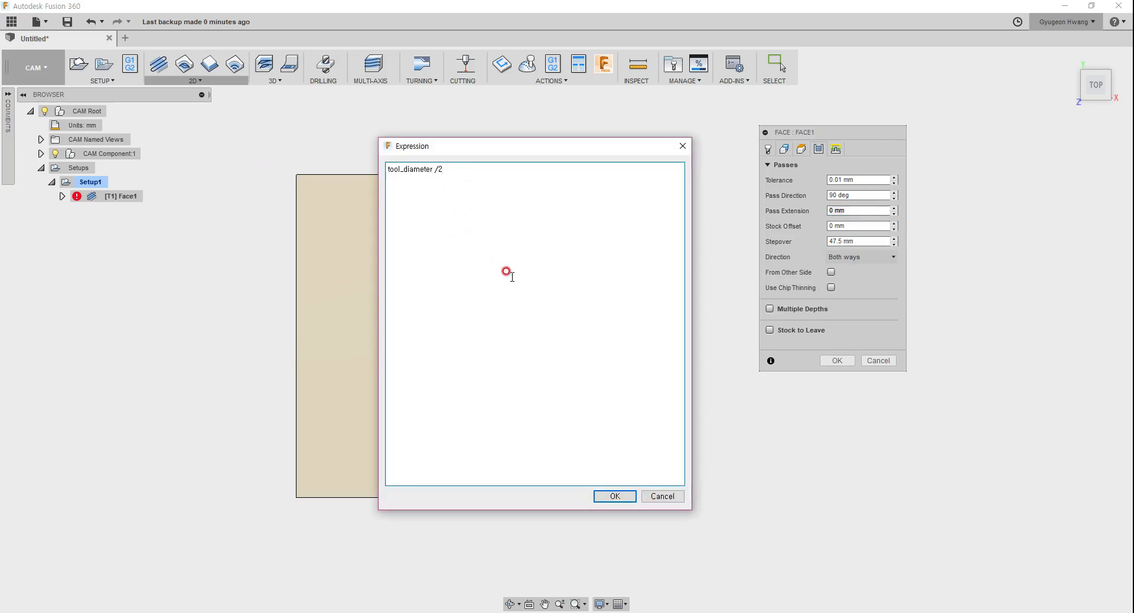
type("/2 + 2")
left_click(615, 496)
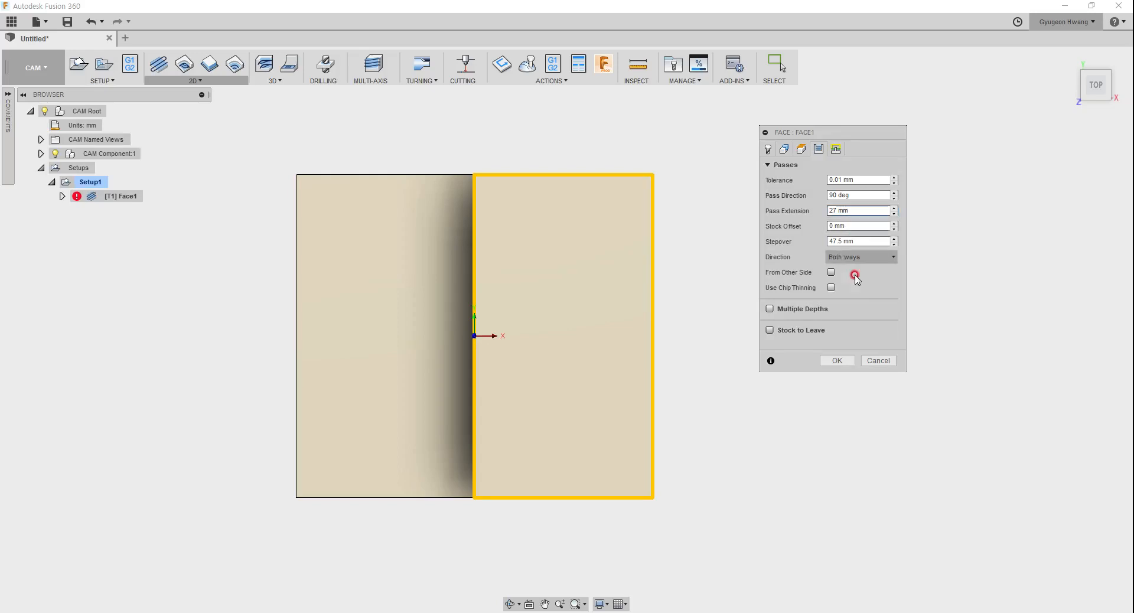
left_click(837, 361)
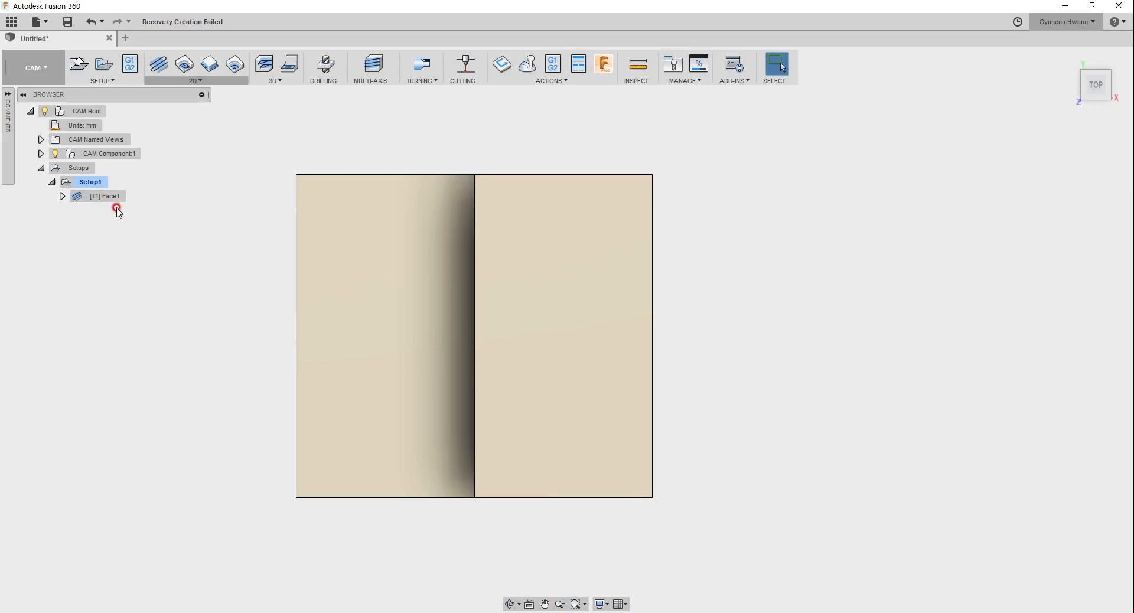
Examine the Face1 toolpath and how far the cutter extends beyond the block's edge at its start position
left_click(520, 312)
scroll(654, 163, "up", 3)
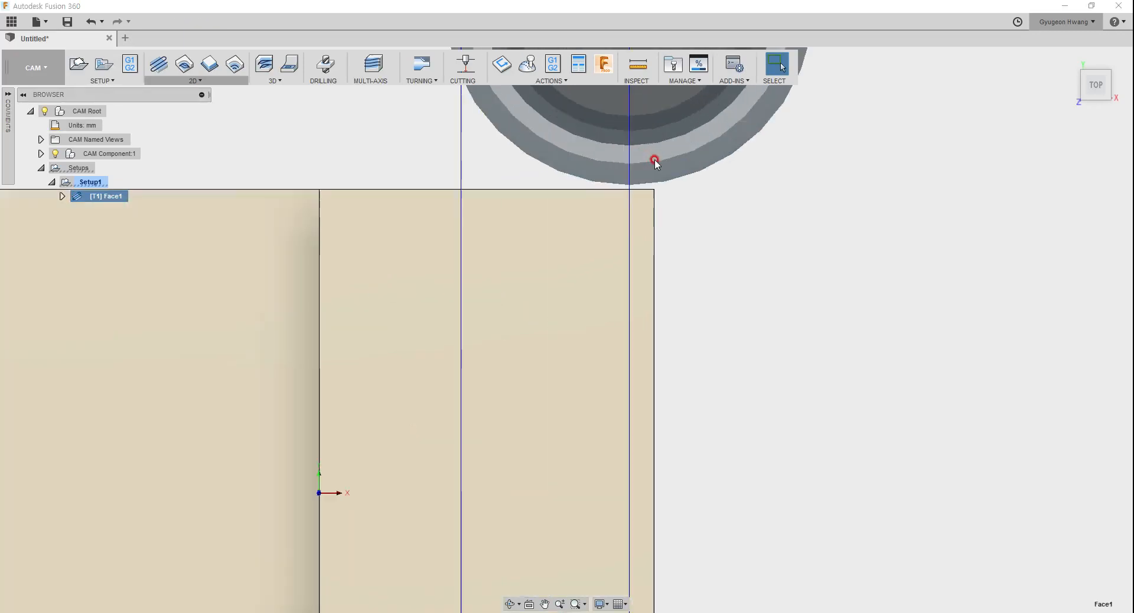
scroll(641, 191, "down", 4)
scroll(675, 170, "down", 2)
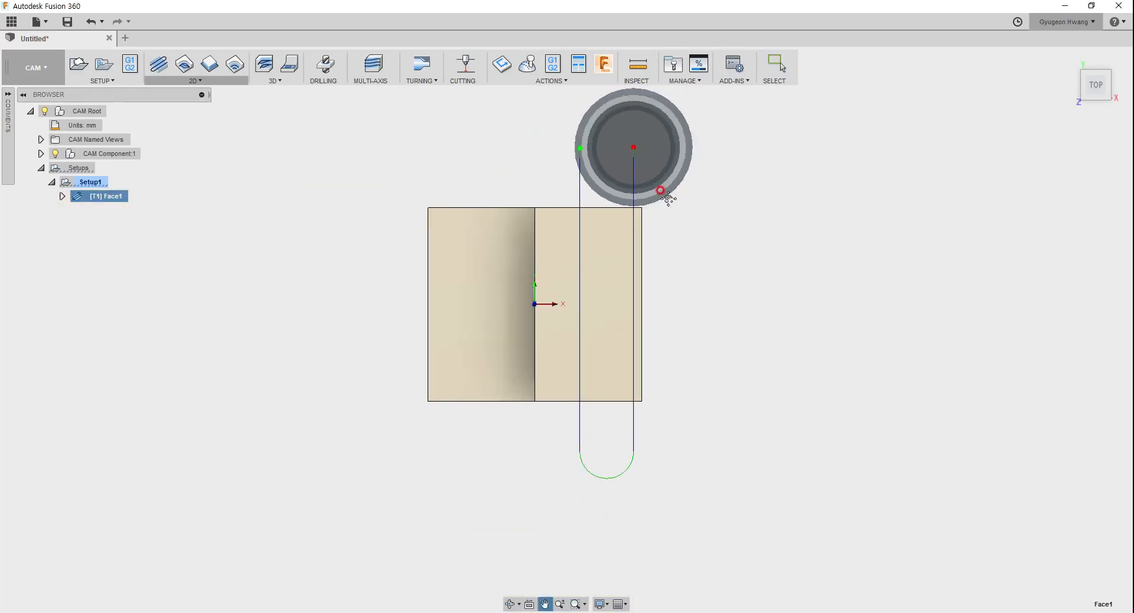
scroll(603, 243, "up", 4)
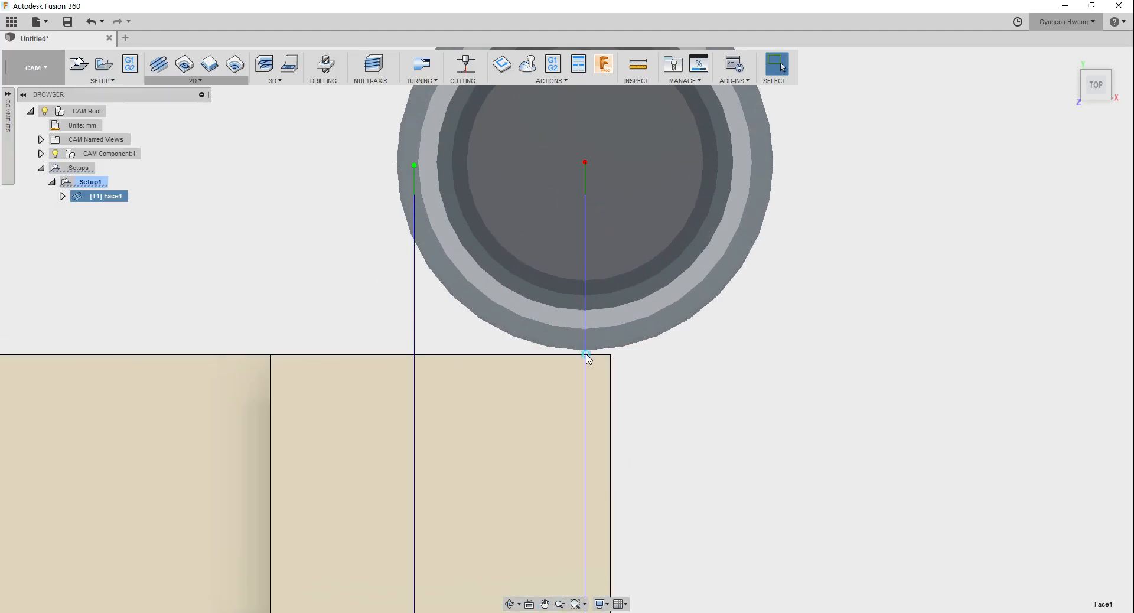
Reopen the Face1 operation for editing and review its tool, geometry and height settings
right_click(99, 196)
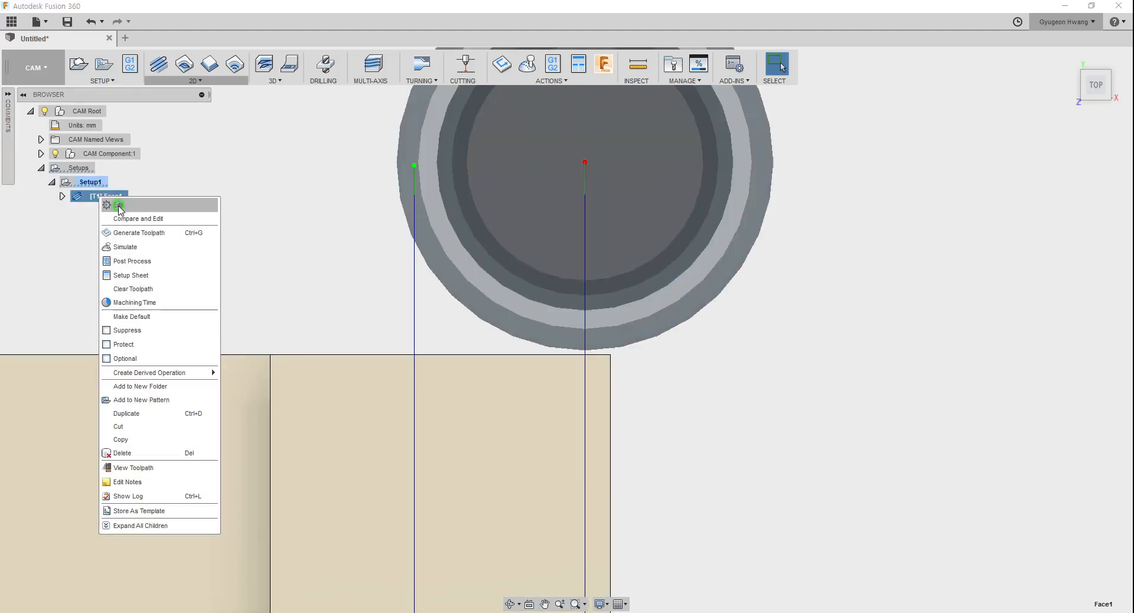
left_click(119, 207)
left_click(837, 149)
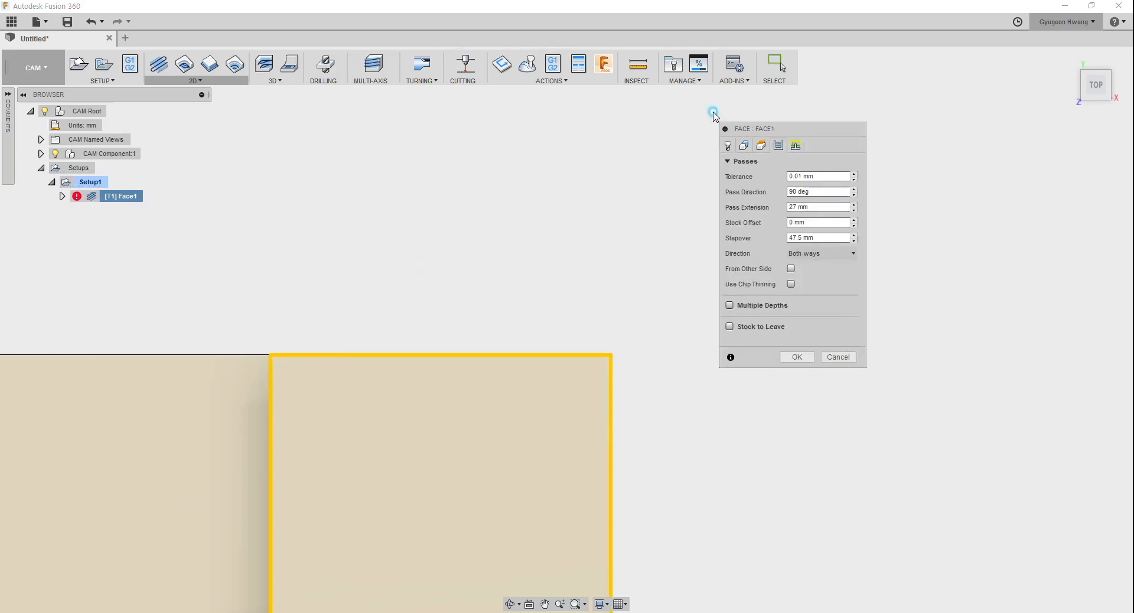
left_click_drag(714, 112, 592, 102)
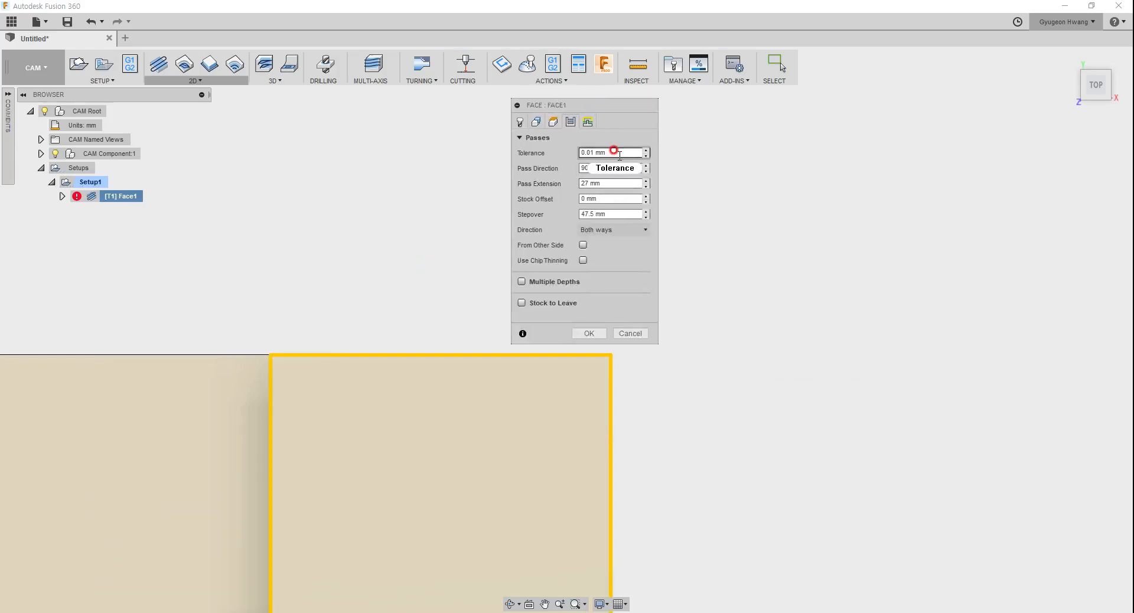
left_click(519, 122)
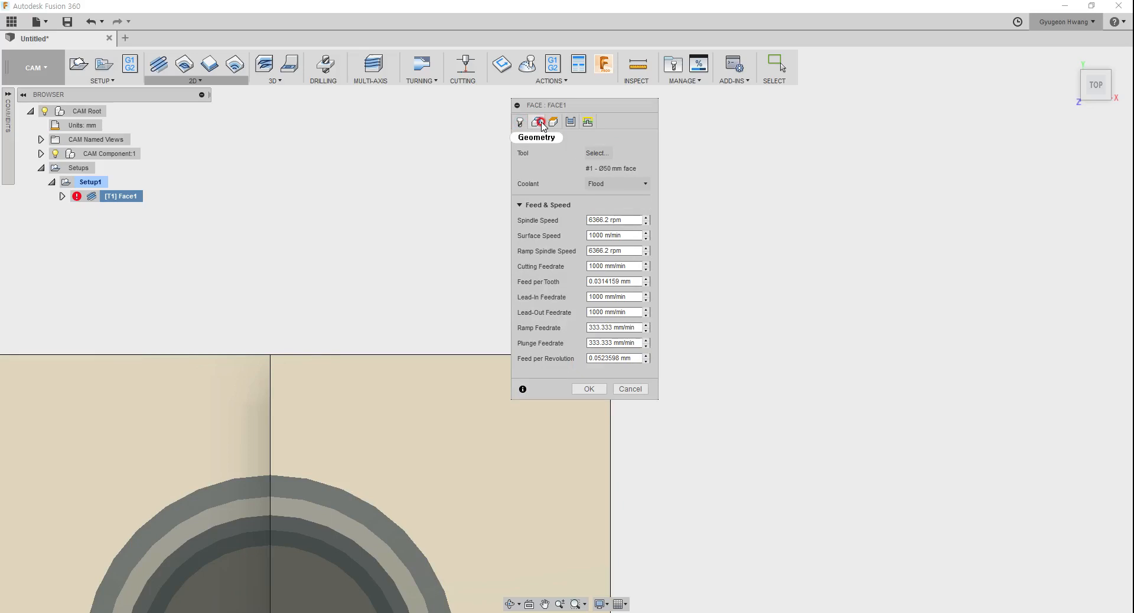
left_click(538, 122)
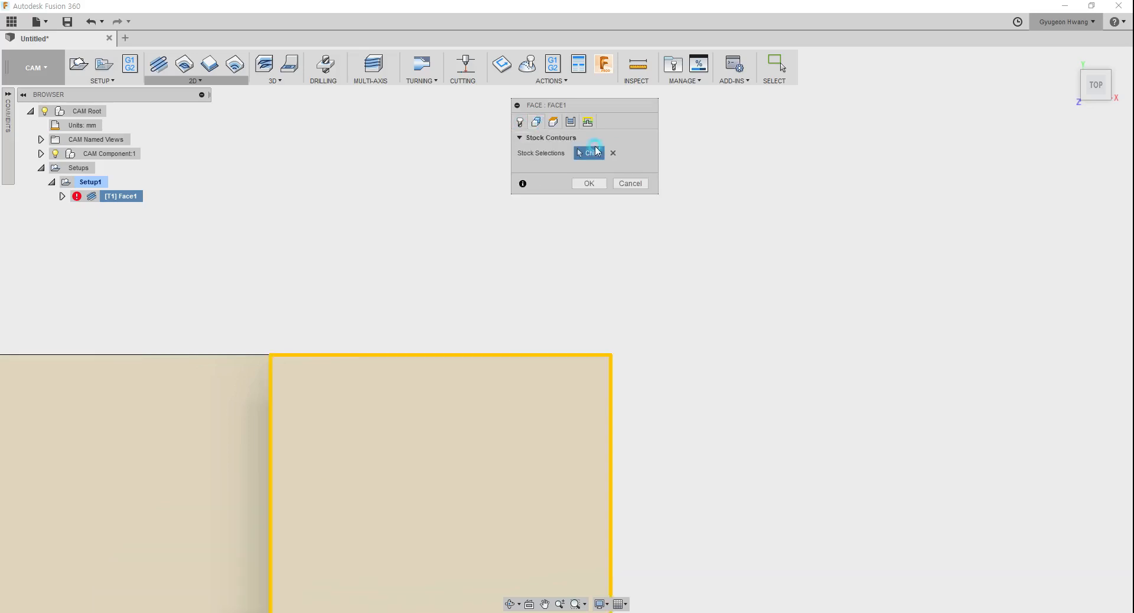
left_click(554, 122)
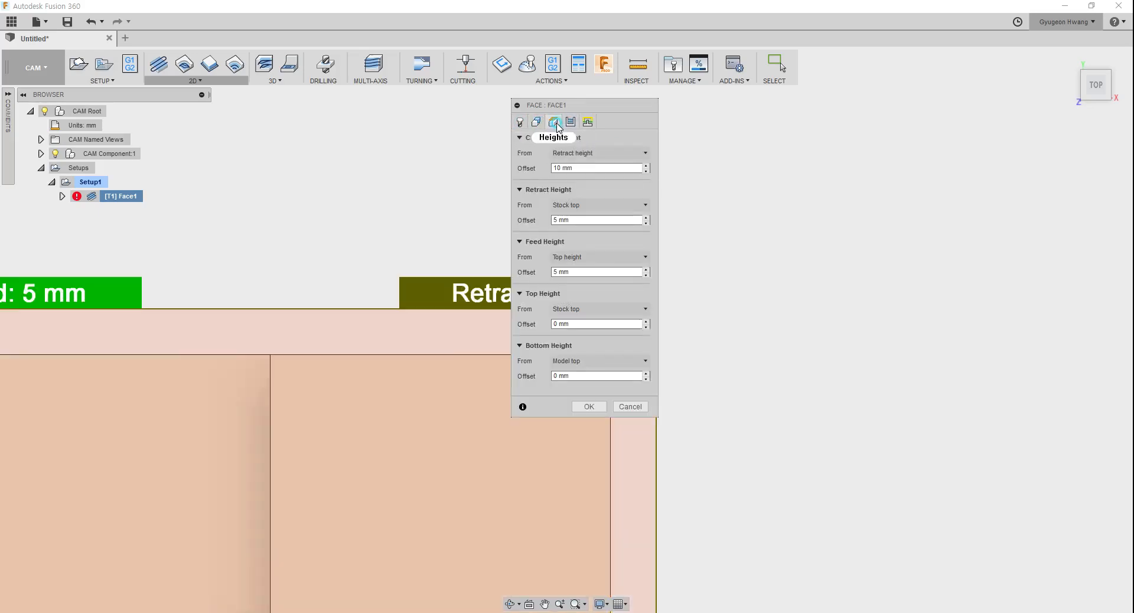
left_click(592, 185)
Review the pass direction, pass extension and stepover settings among Face1's pass parameters
left_click(570, 122)
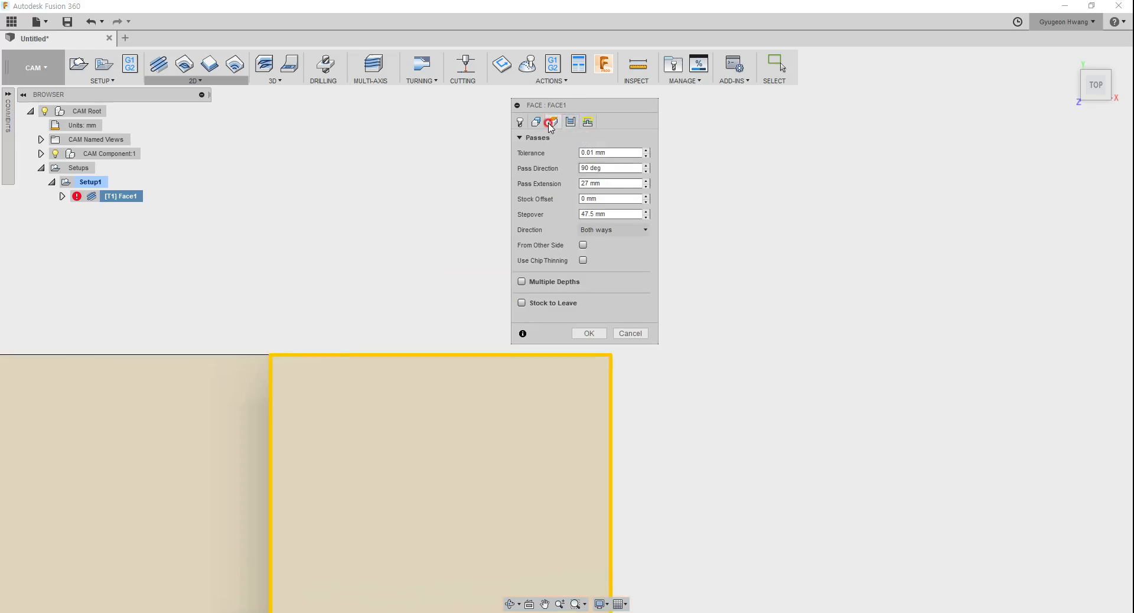
left_click(626, 168)
left_click(617, 183)
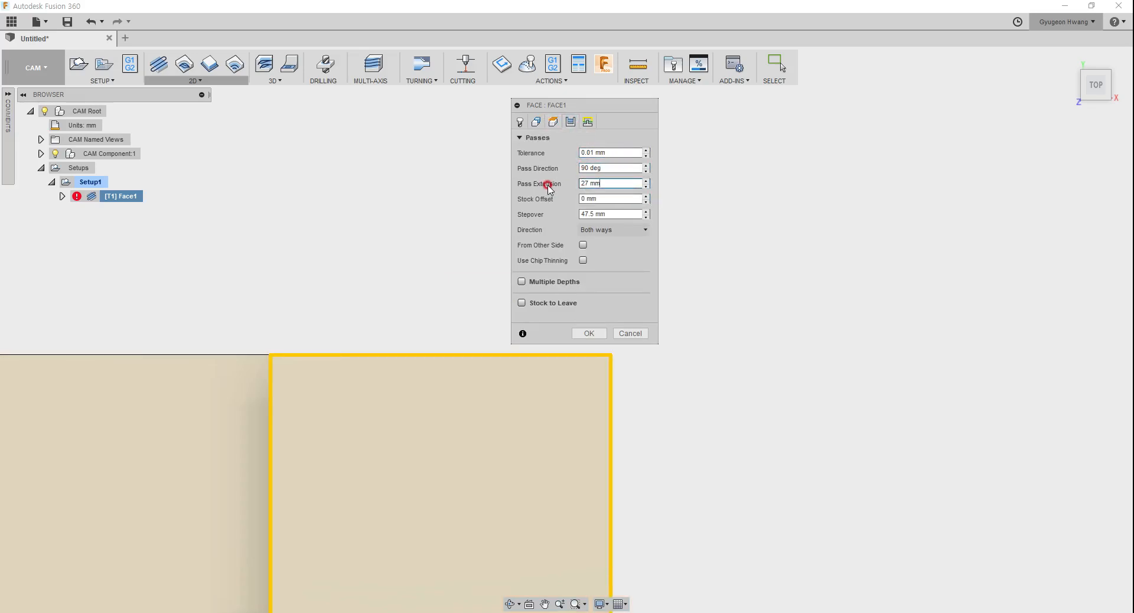
left_click(615, 214)
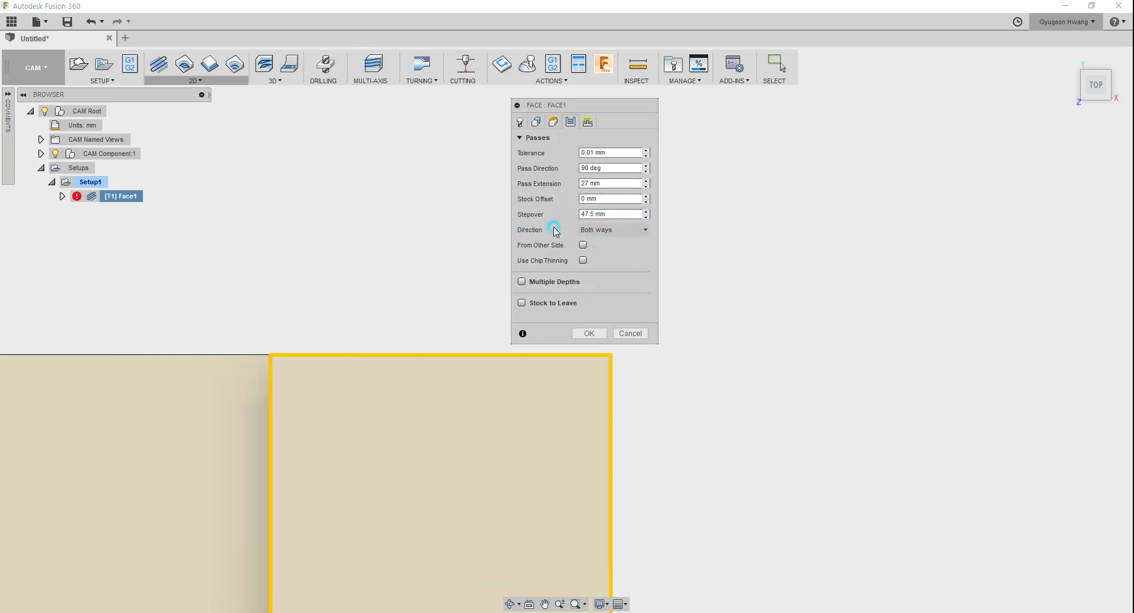
Try Climb as Face1's milling direction and restore it to Both ways
left_click(600, 230)
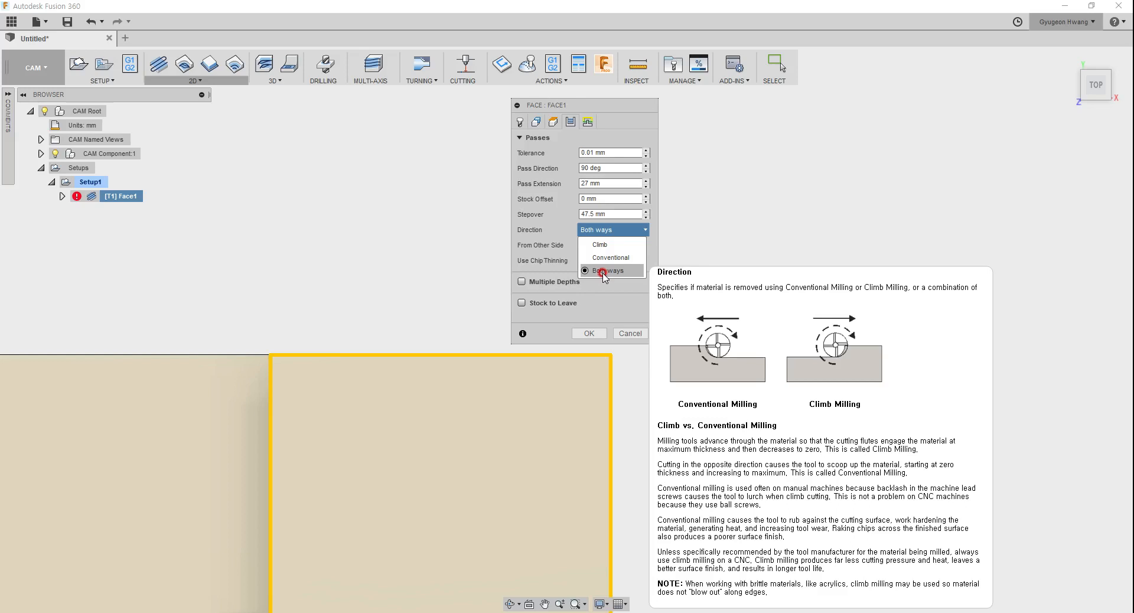
left_click(600, 245)
left_click(602, 233)
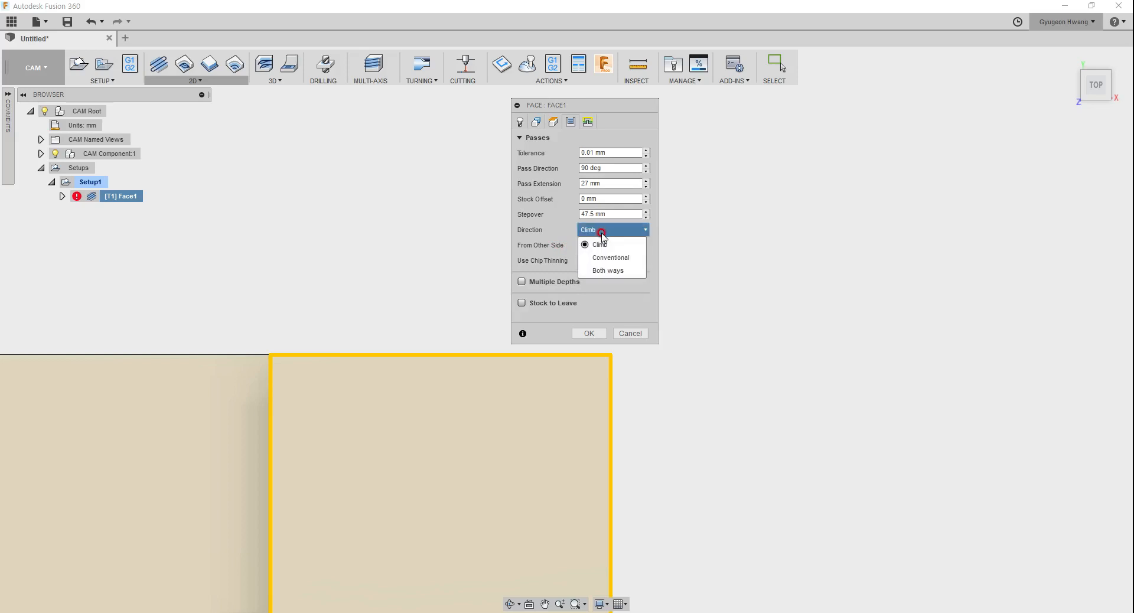
left_click(607, 271)
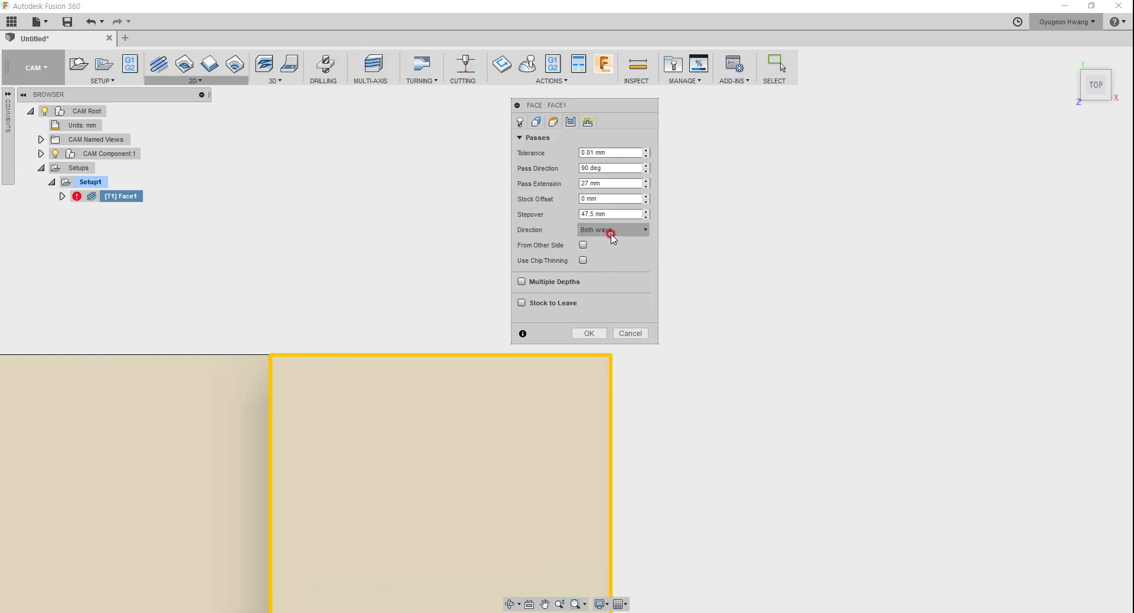
Review the From Other Side and Use Chip Thinning options, cancel the Face1 edit, and select the operation
left_click(534, 254)
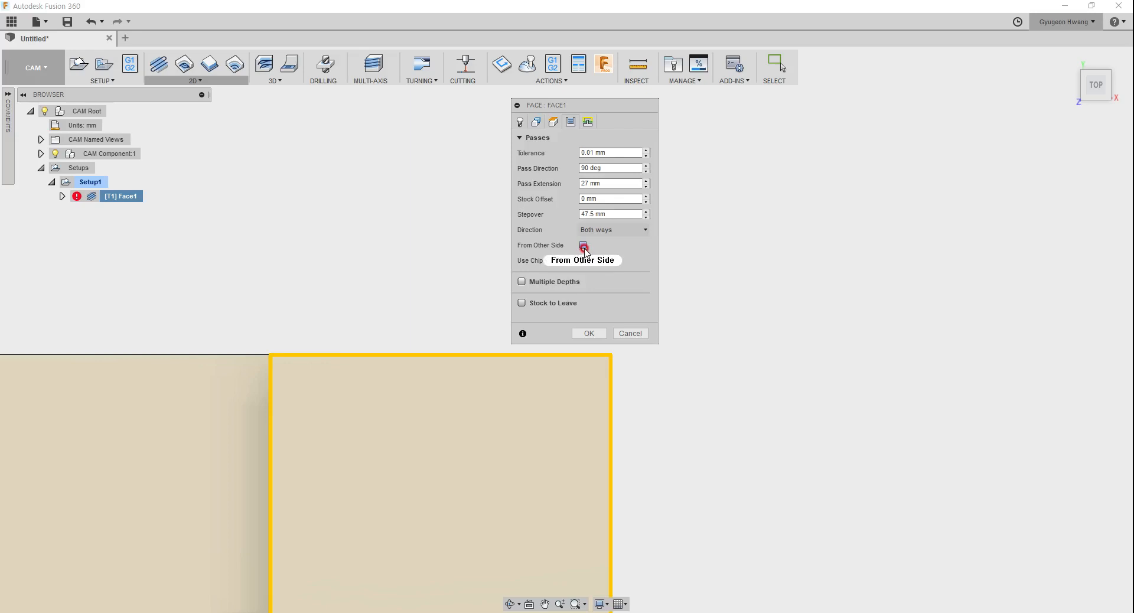
mouse_move(583, 251)
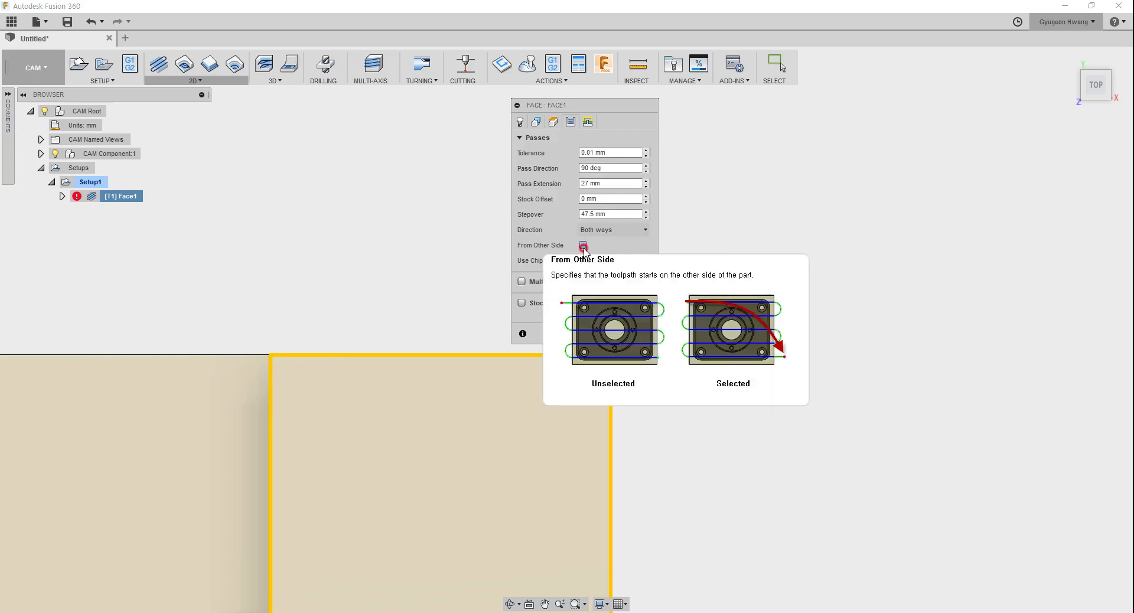
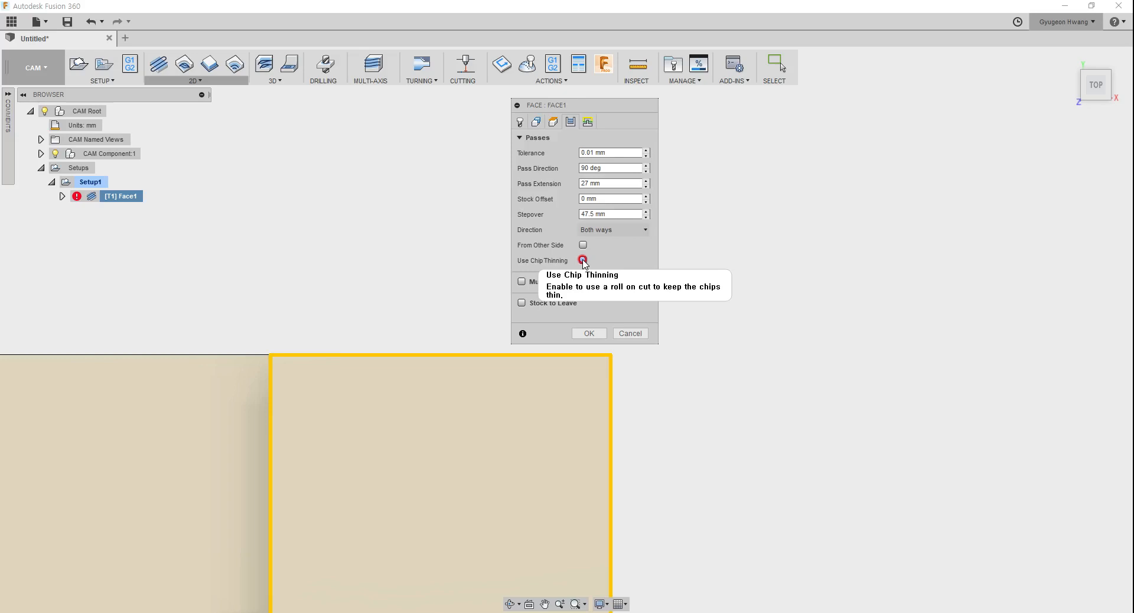
left_click(583, 261)
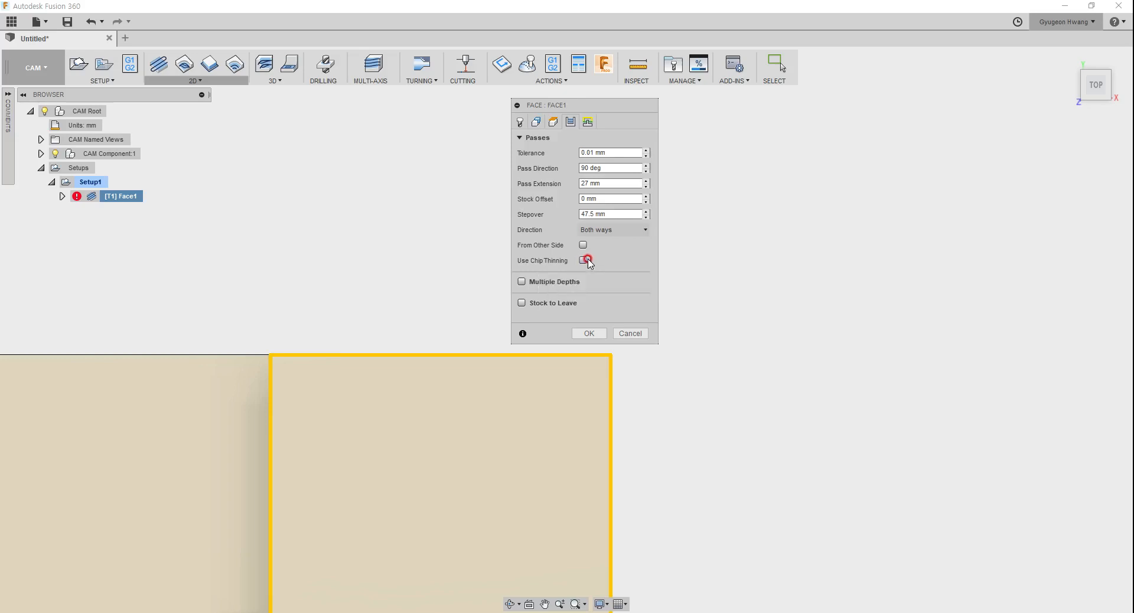
left_click(626, 334)
left_click(109, 200)
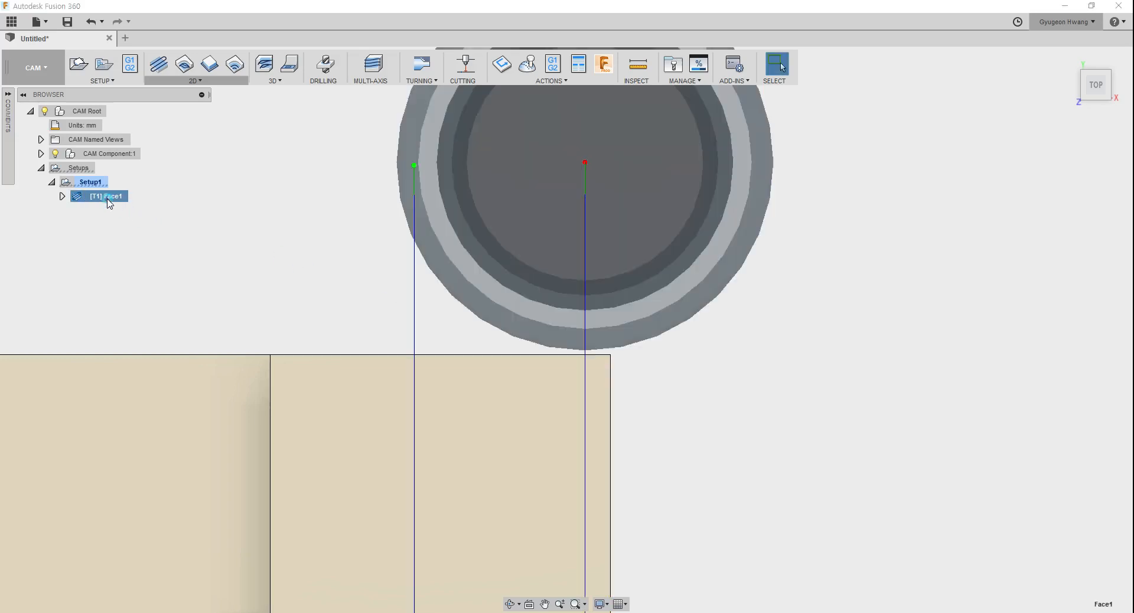
Duplicate the Face1 operation and enable Use Chip Thinning in the copy's pass settings
key("ctrl+c")
key("ctrl+v")
right_click(121, 210)
left_click(148, 215)
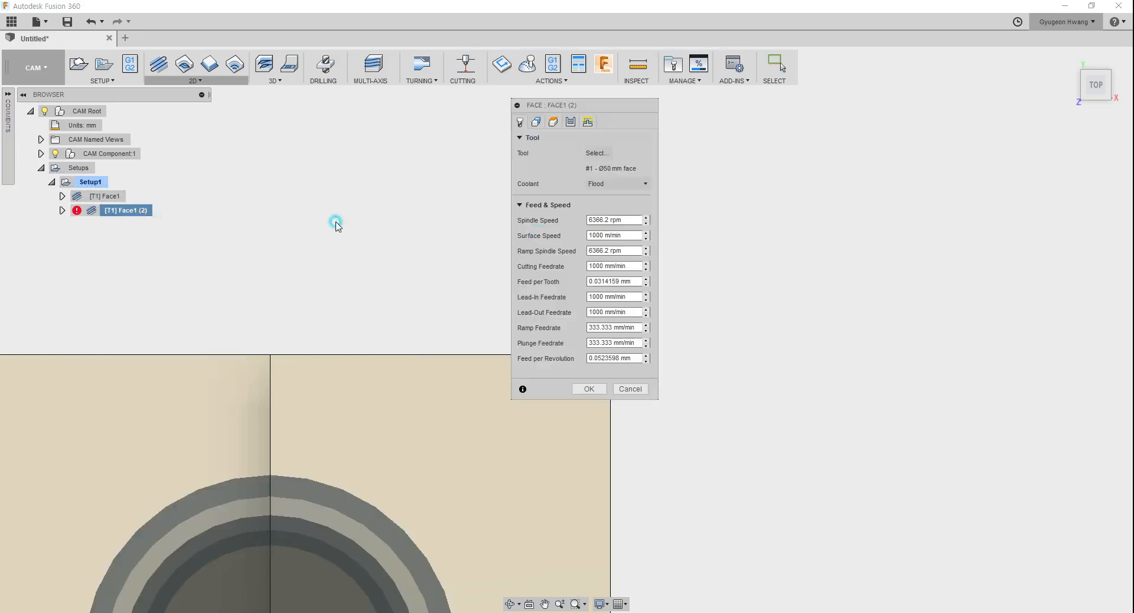
left_click(570, 122)
left_click(583, 261)
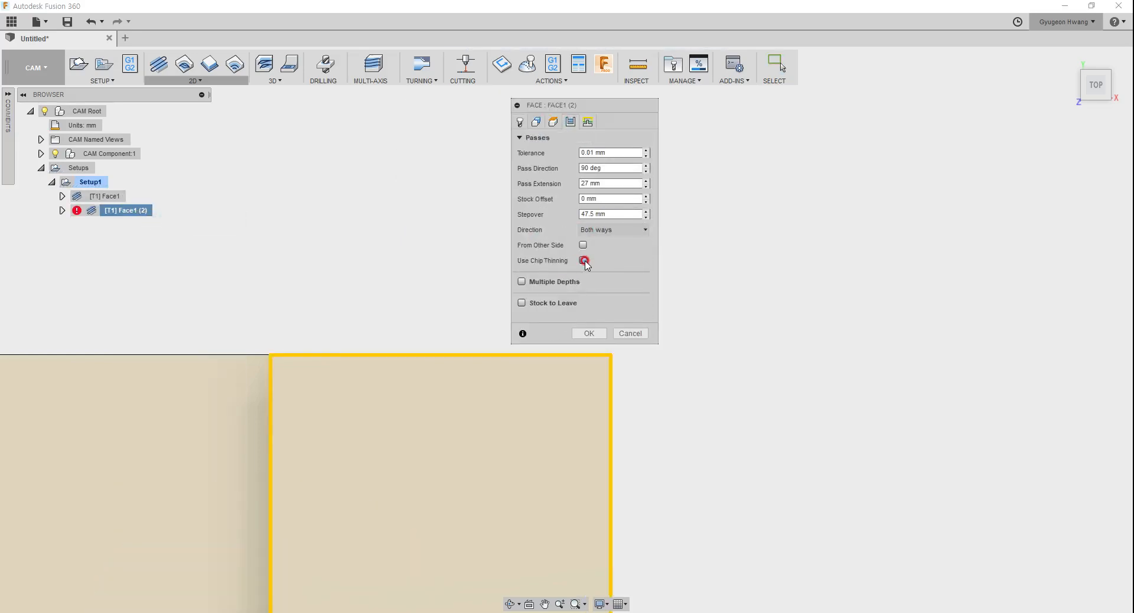
left_click(589, 333)
middle_click_drag(593, 387, 532, 425, "shift")
scroll(532, 424, "up", 2)
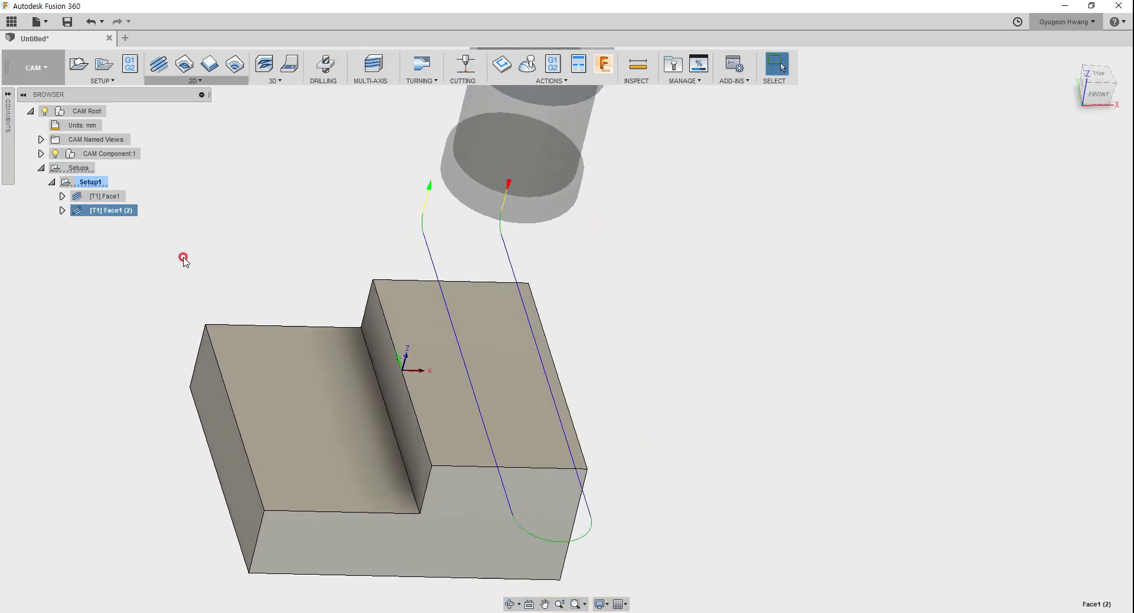
Compare the parameters of Face1 and its copy side by side with Compare and Edit, down to the pass settings
left_click(104, 196)
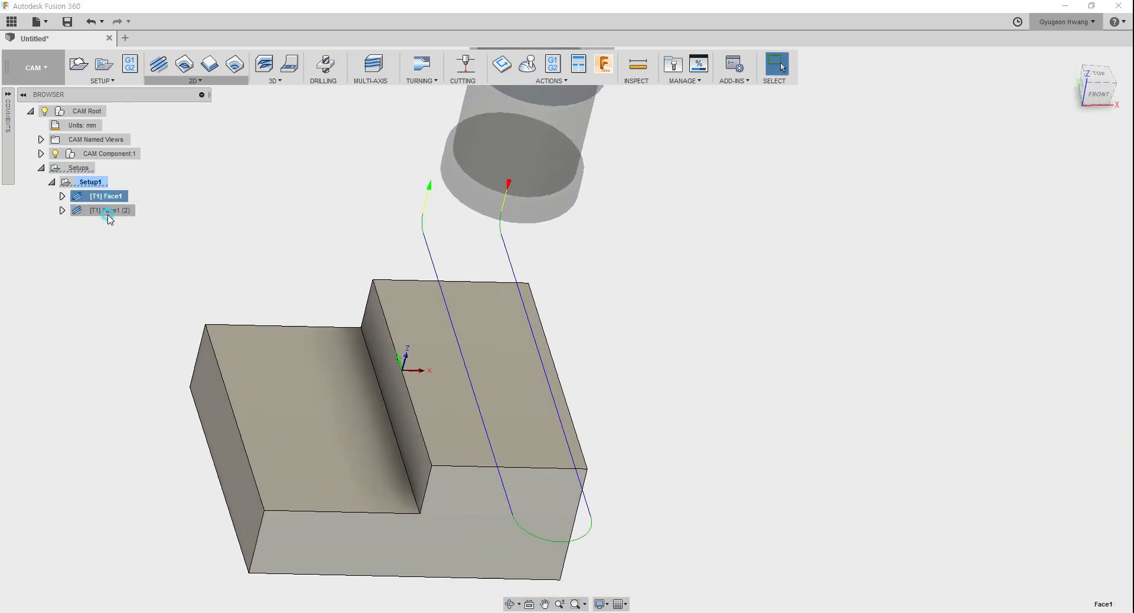
left_click(106, 197)
right_click(107, 197)
key("Escape")
left_click(108, 211, "ctrl")
right_click(114, 212)
key("Escape")
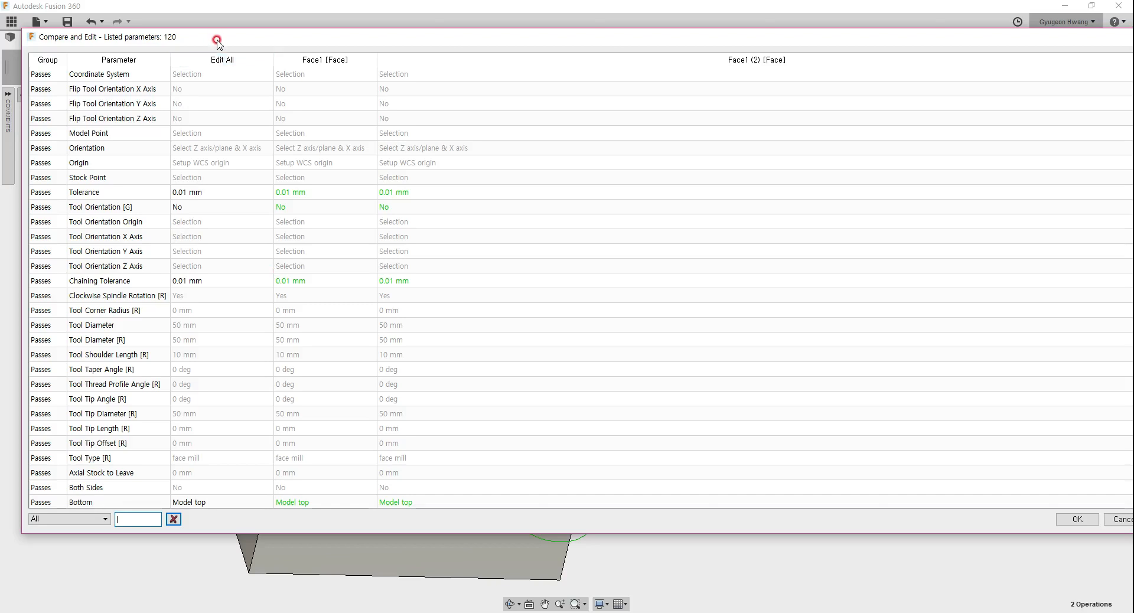
left_click_drag(215, 38, 367, 61)
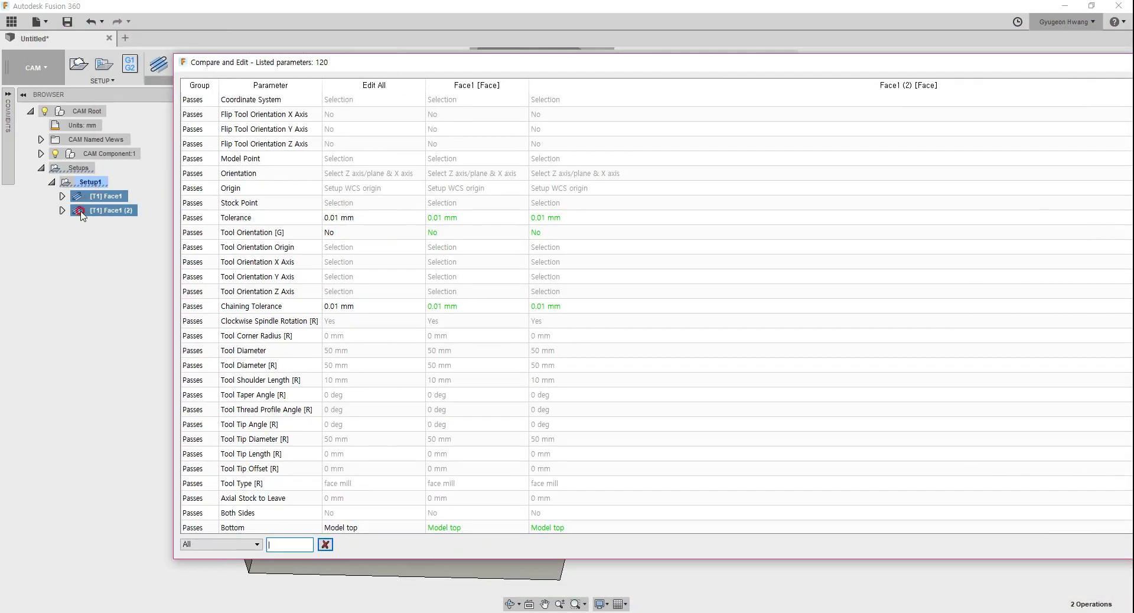
scroll(387, 310, "down", 6)
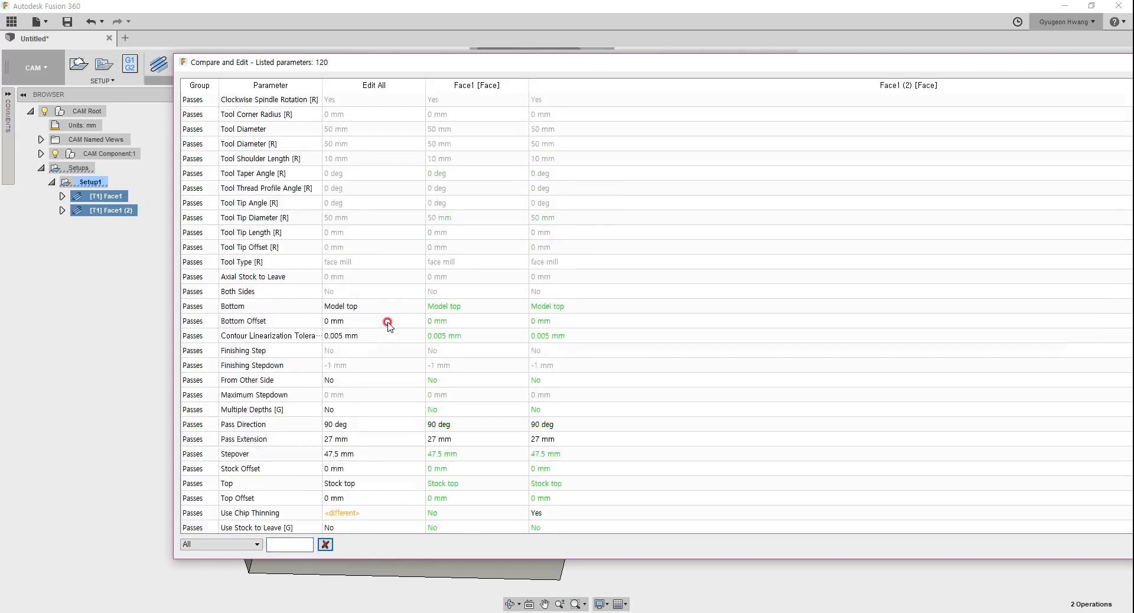
scroll(310, 343, "down", 3)
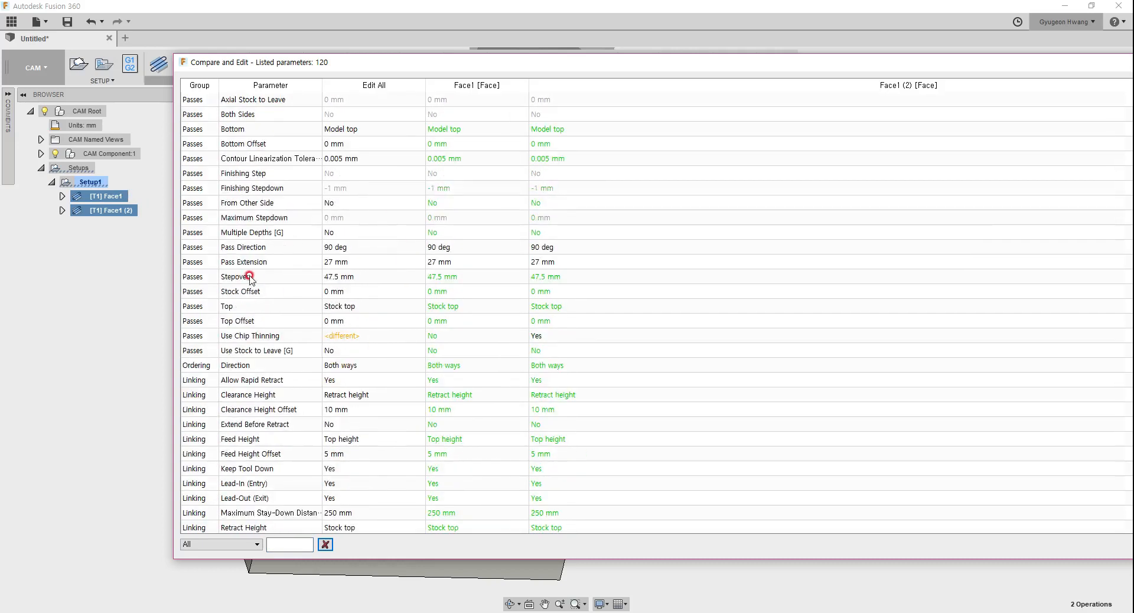
Set the Pass Direction of both Face operations to 0 deg and update the operations with the change
left_click(251, 246)
left_click(341, 247)
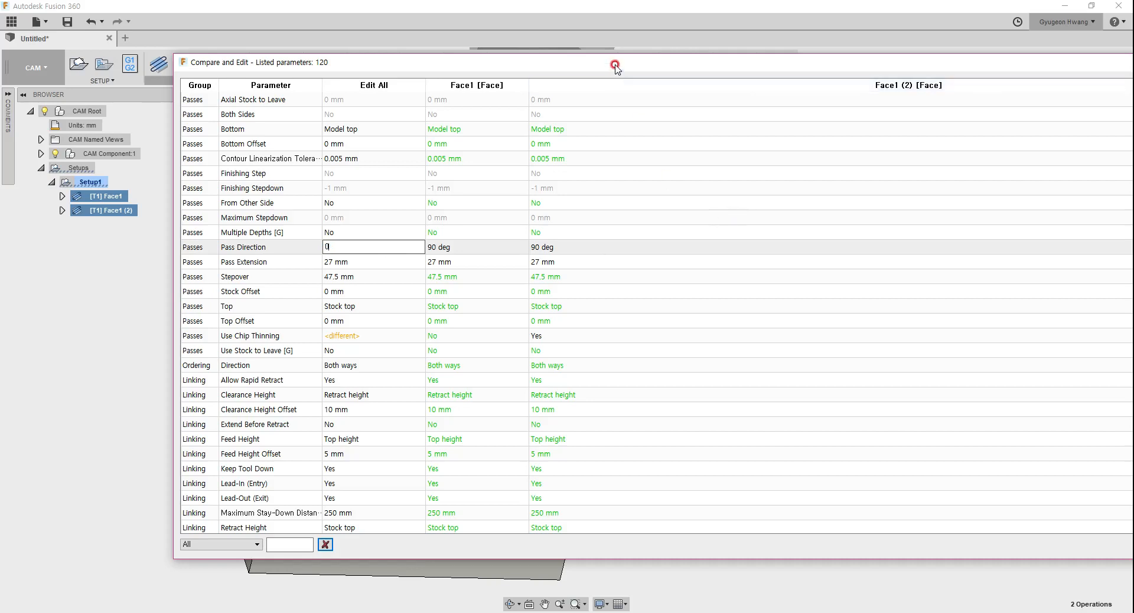
left_click_drag(615, 61, 459, 56)
type("0")
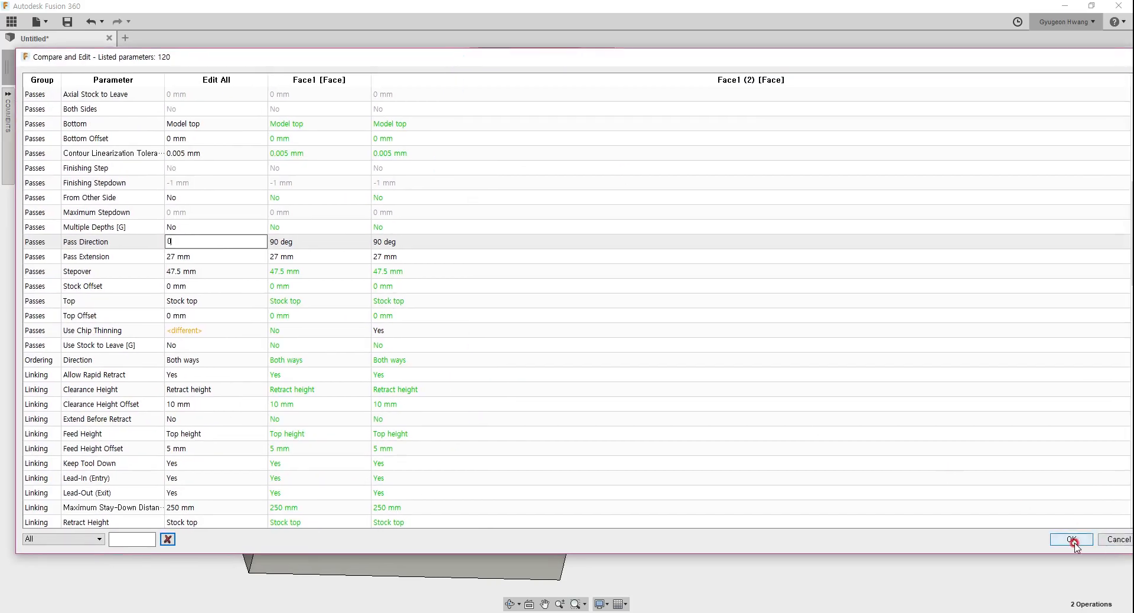
left_click(351, 316)
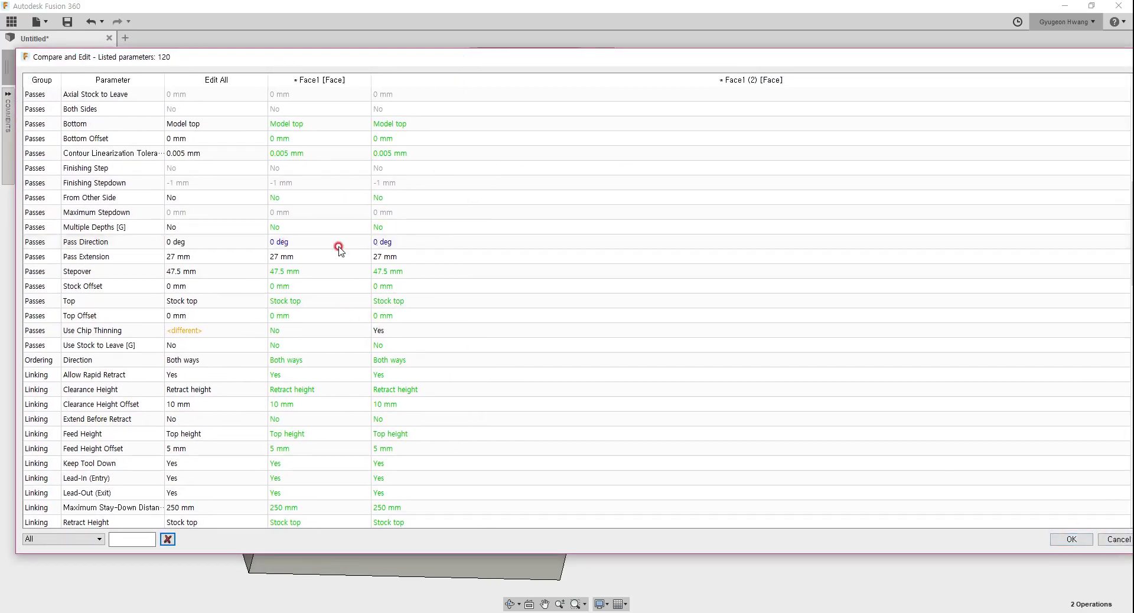
left_click(1069, 539)
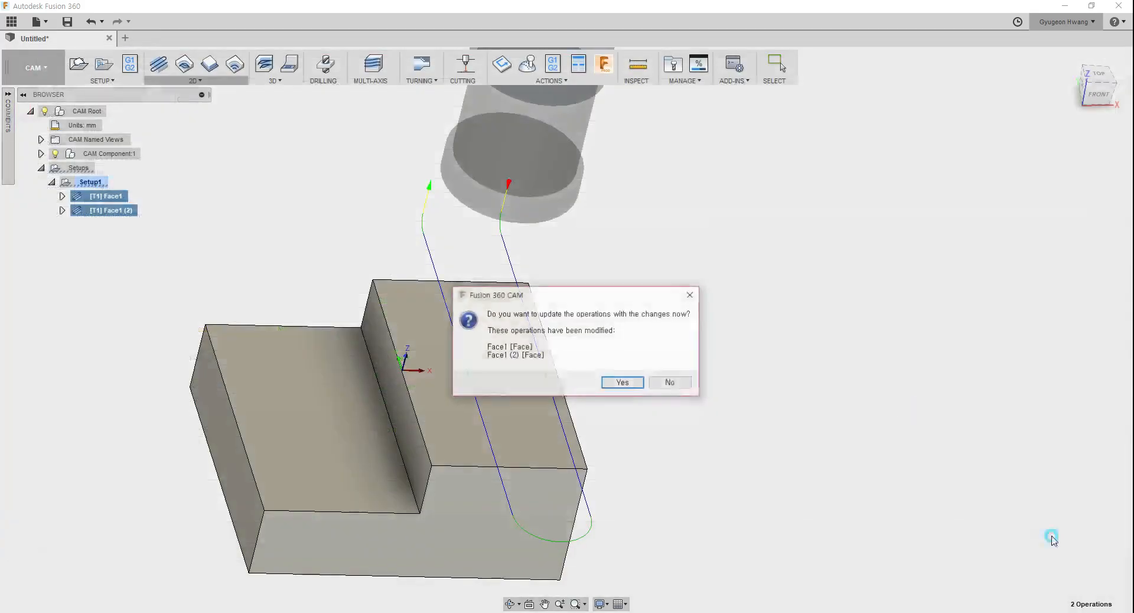
left_click(632, 384)
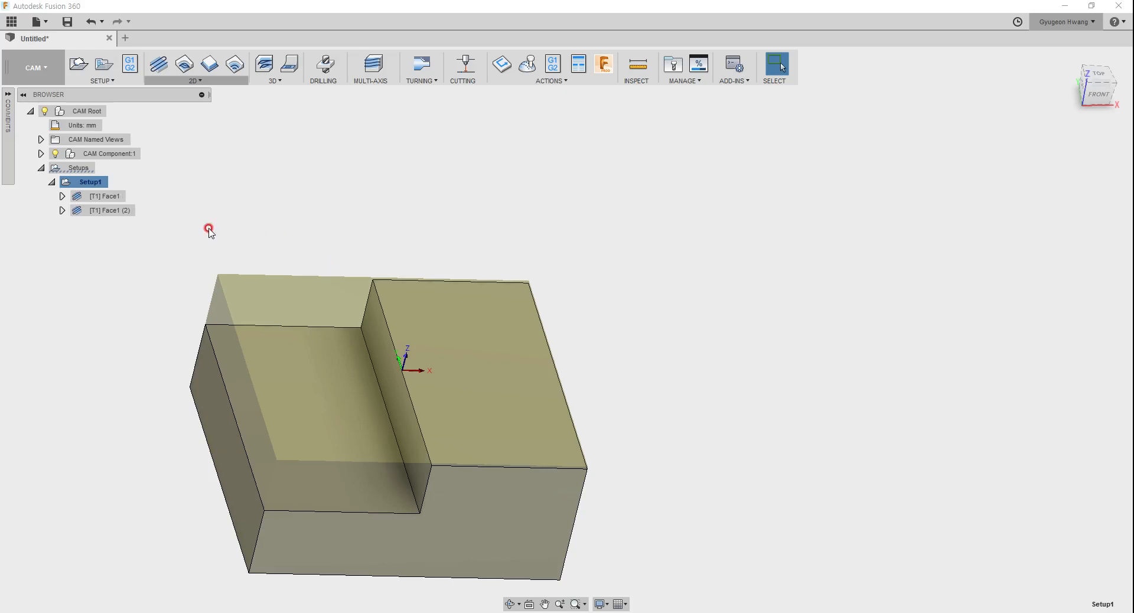
Inspect the regenerated toolpaths of Face1 and its copy
left_click(115, 197)
scroll(467, 412, "up", 2)
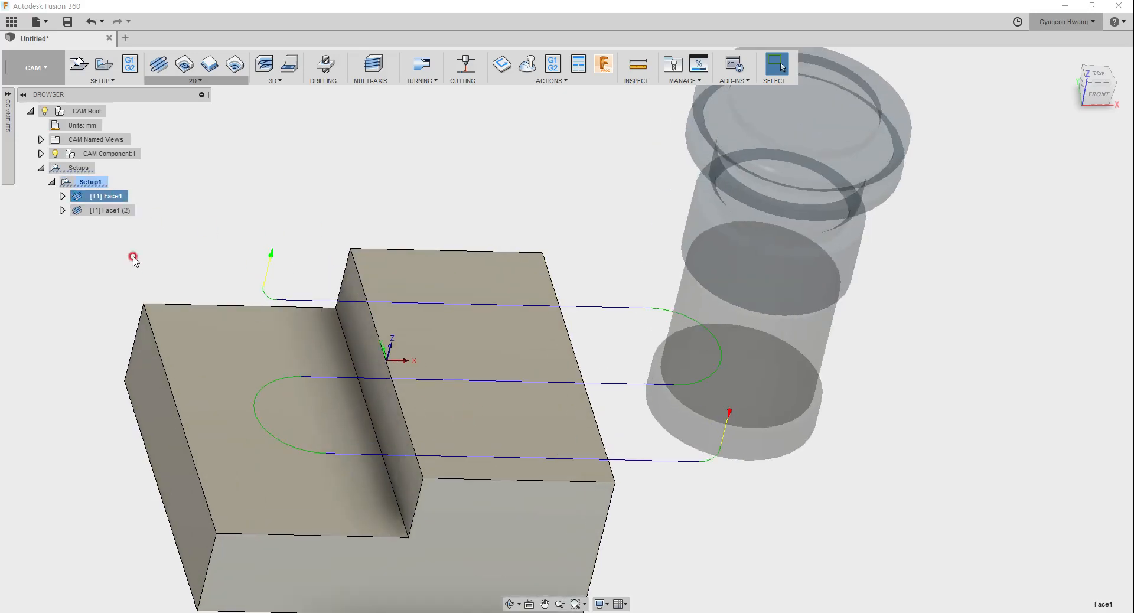
left_click(108, 211)
Set the Pass Extension of both Face operations to 0 mm through Compare and Edit and update the operations
left_click(99, 197)
left_click(101, 211, "ctrl")
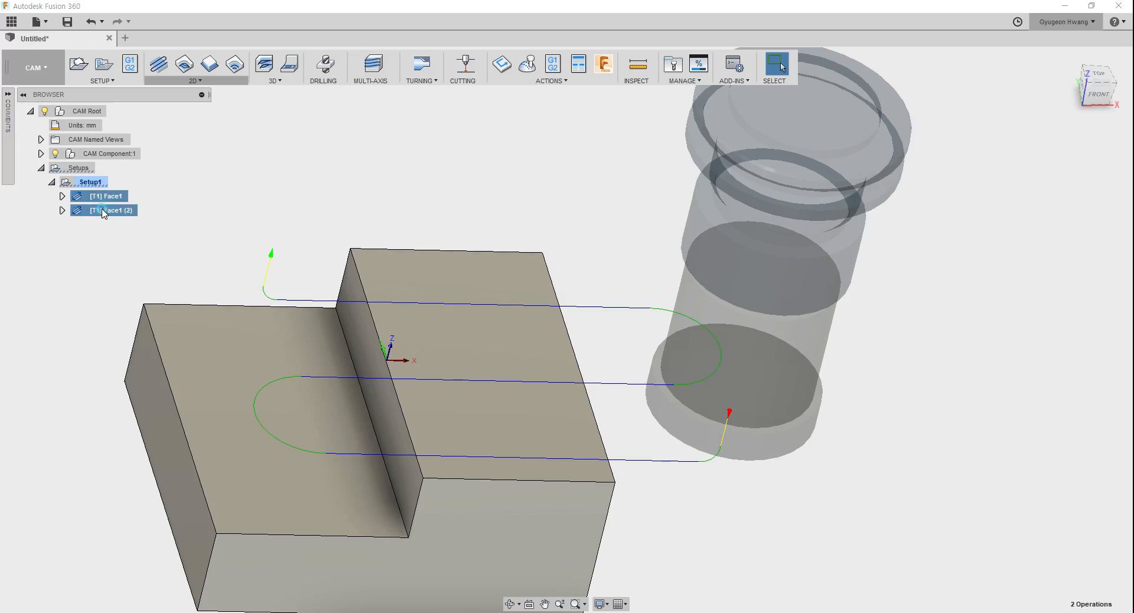
right_click(107, 196)
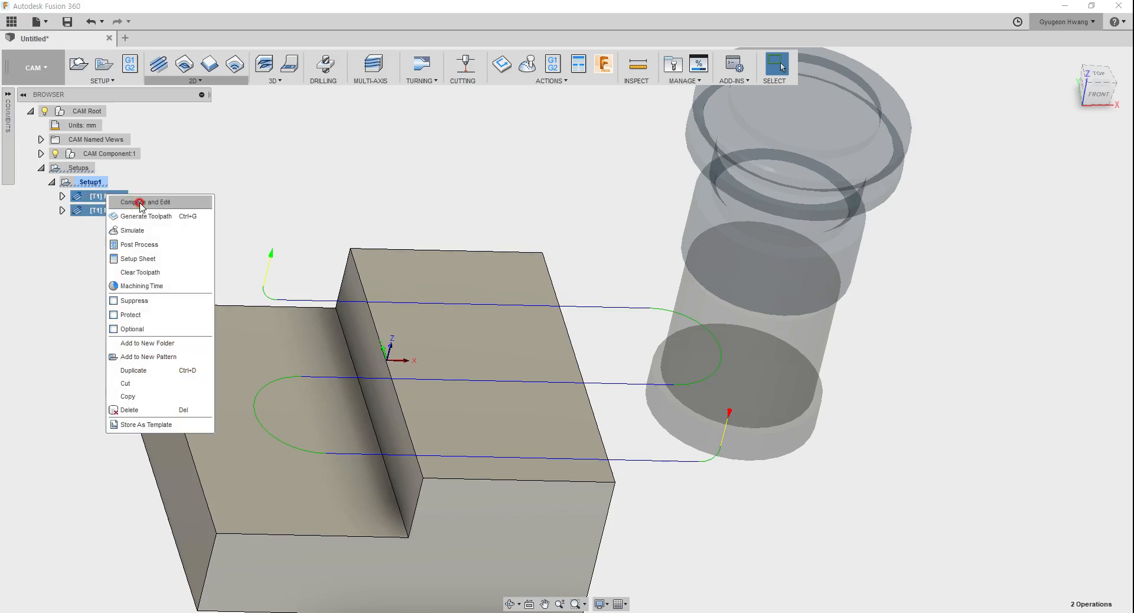
left_click(140, 204)
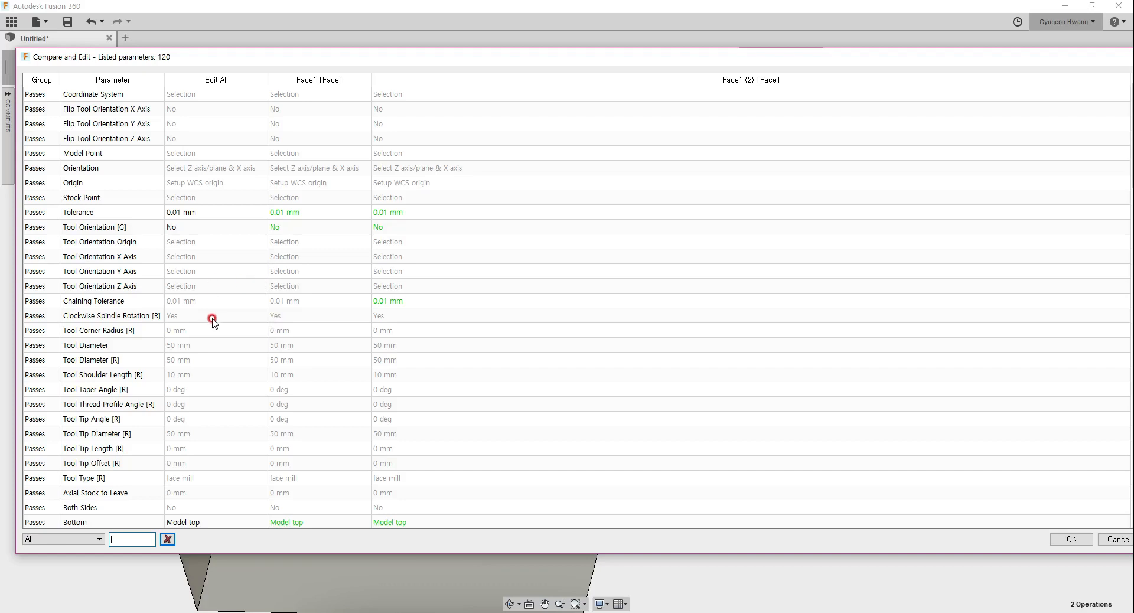
scroll(140, 514, "down", 2)
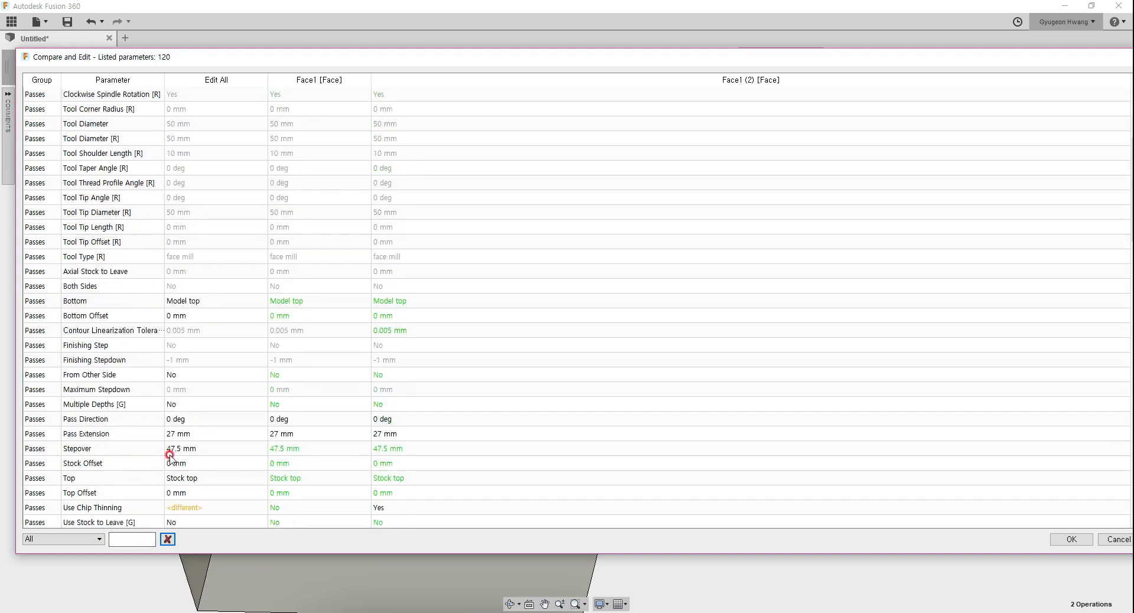
left_click(185, 434)
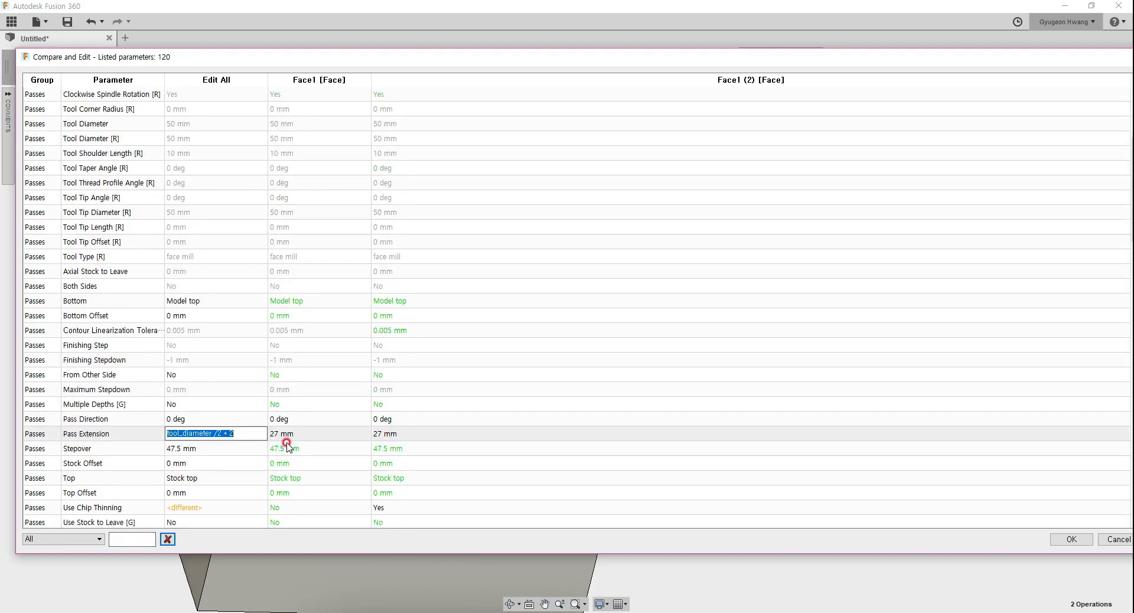
type("0")
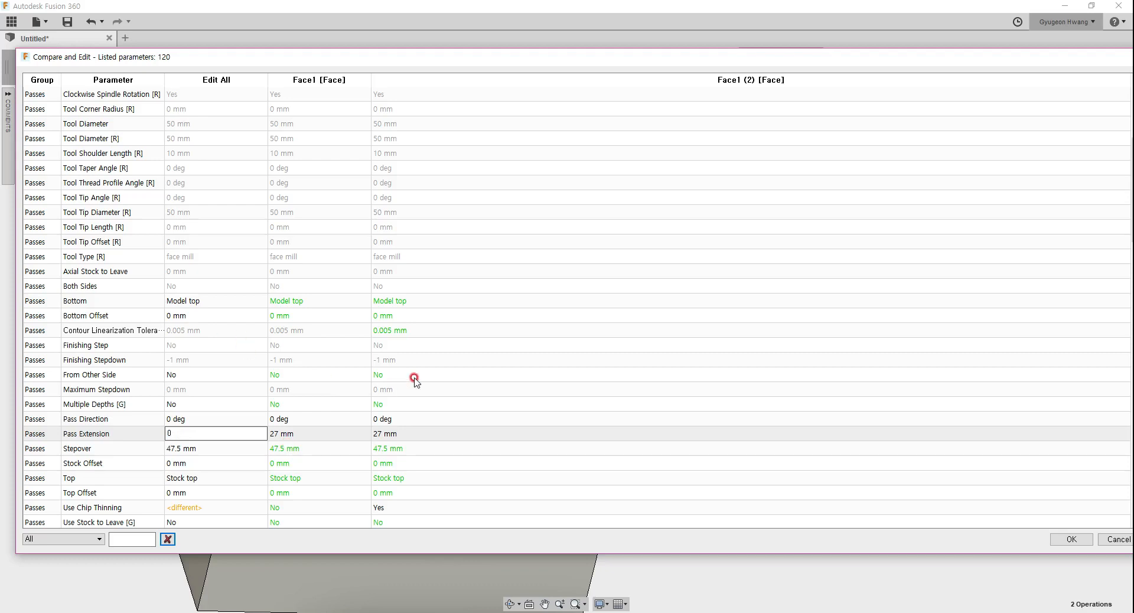
left_click(481, 435)
left_click(1063, 540)
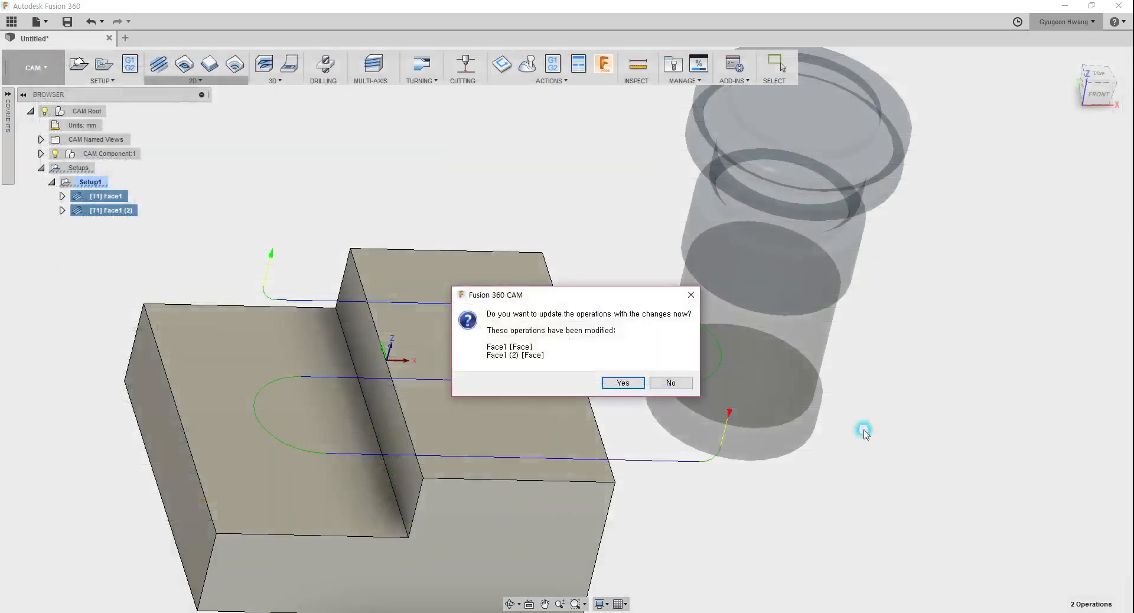
left_click(629, 381)
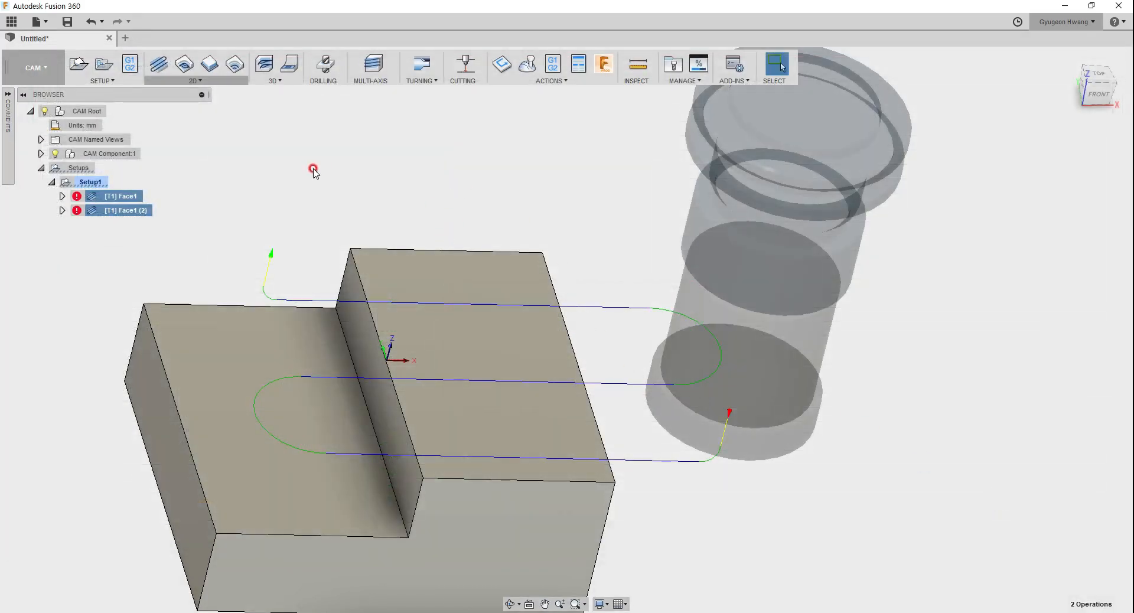
Compare Face1's toolpath with the chip-thinning copy's toolpath, looking at how the passes enter and link
left_click(105, 182)
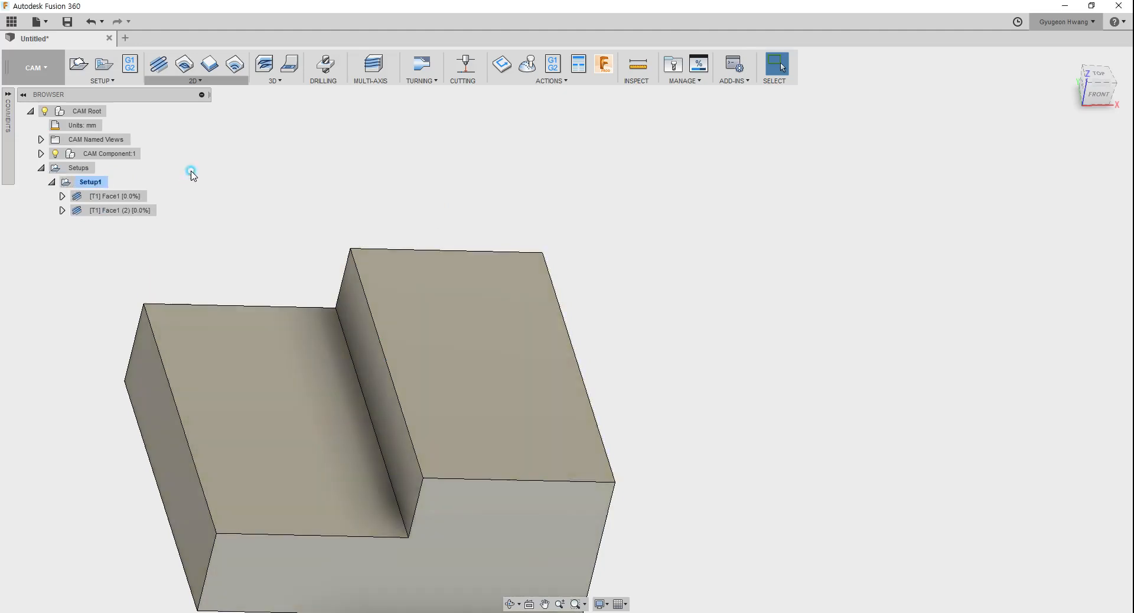
left_click(111, 199)
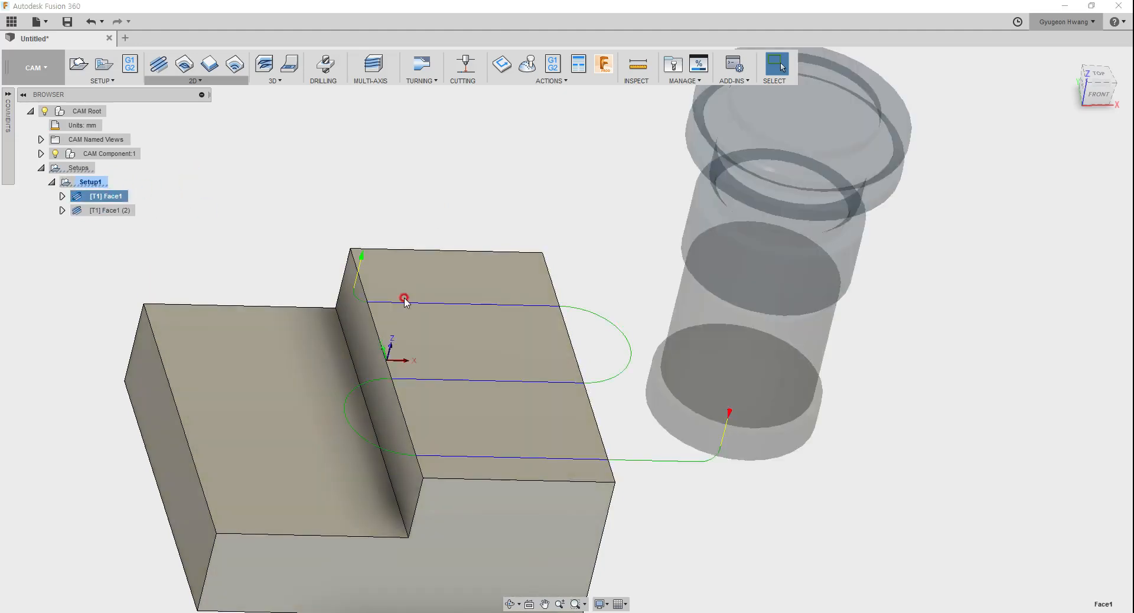
scroll(594, 478, "up", 2)
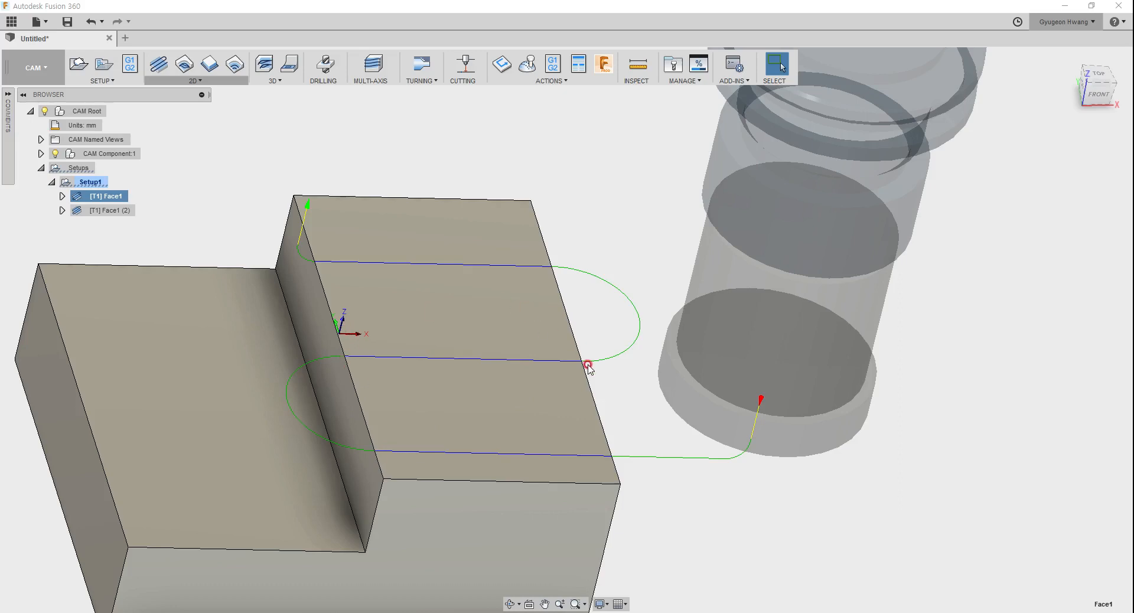
left_click(111, 210)
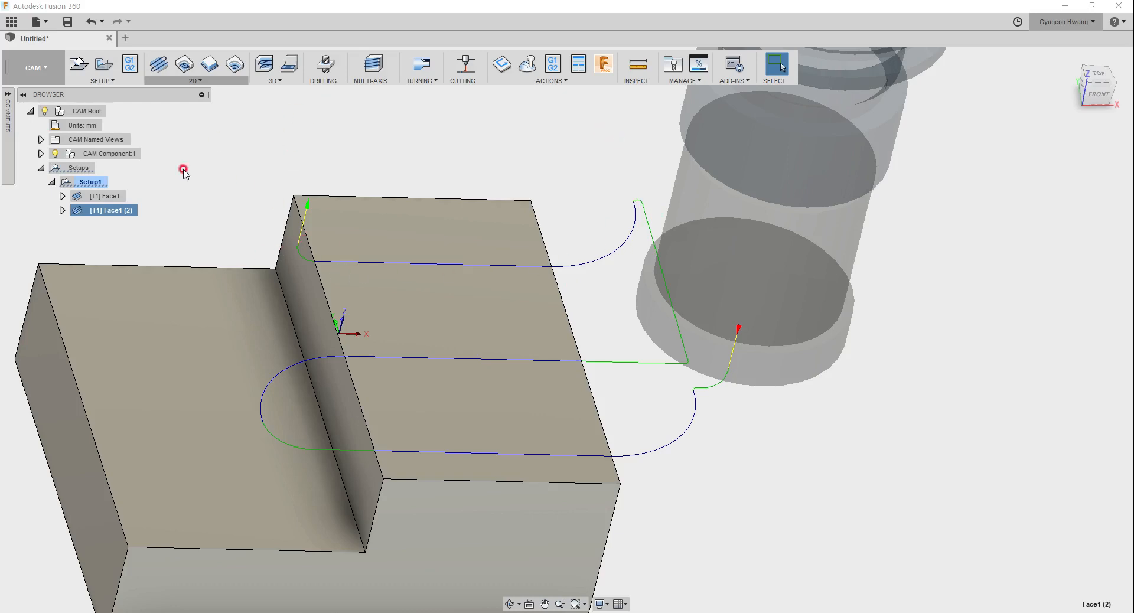
Delete the duplicated Face operation from Setup1
left_click(106, 210)
right_click(106, 211)
left_click(182, 176)
left_click(108, 210)
Reopen Face1 for editing and set its Pass Direction to 90 deg
left_click(105, 196)
right_click(130, 203)
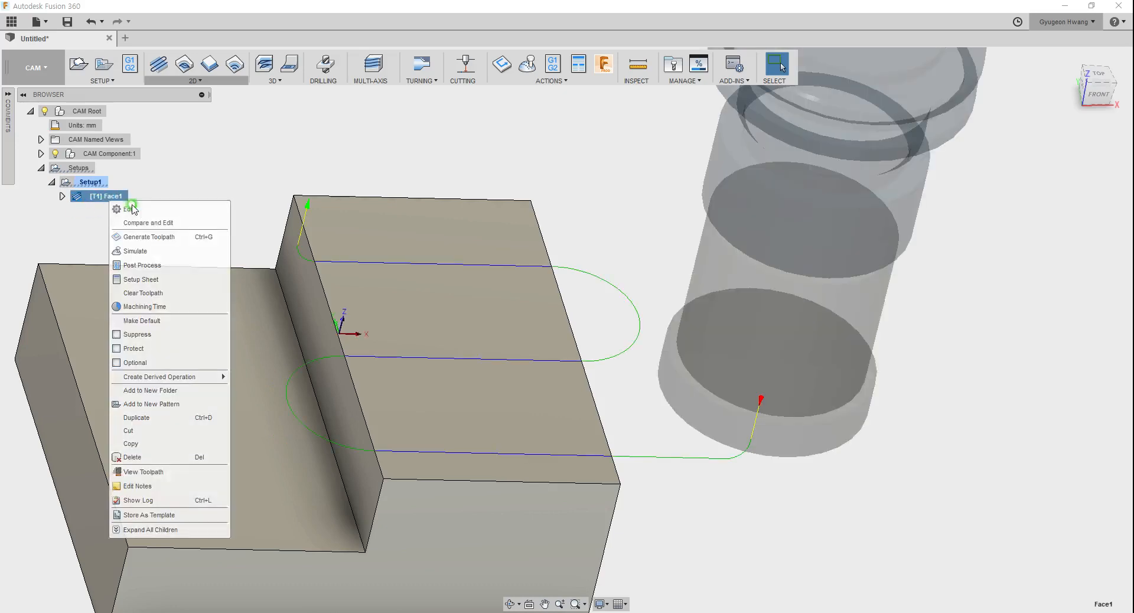
left_click(132, 209)
left_click(570, 121)
left_click(601, 168)
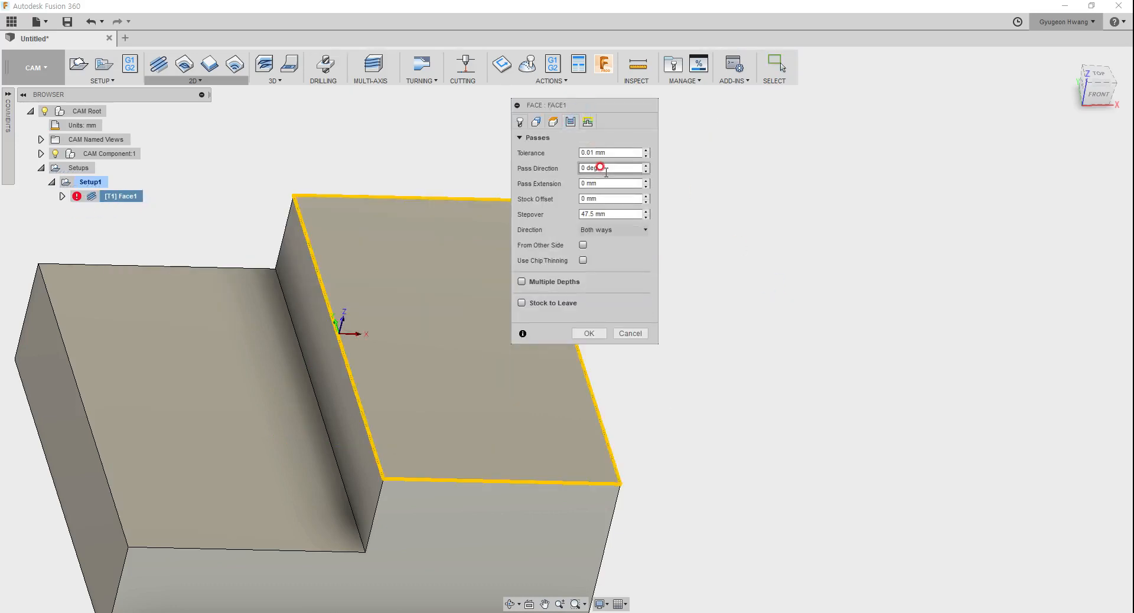
left_click(604, 172)
left_click(616, 182)
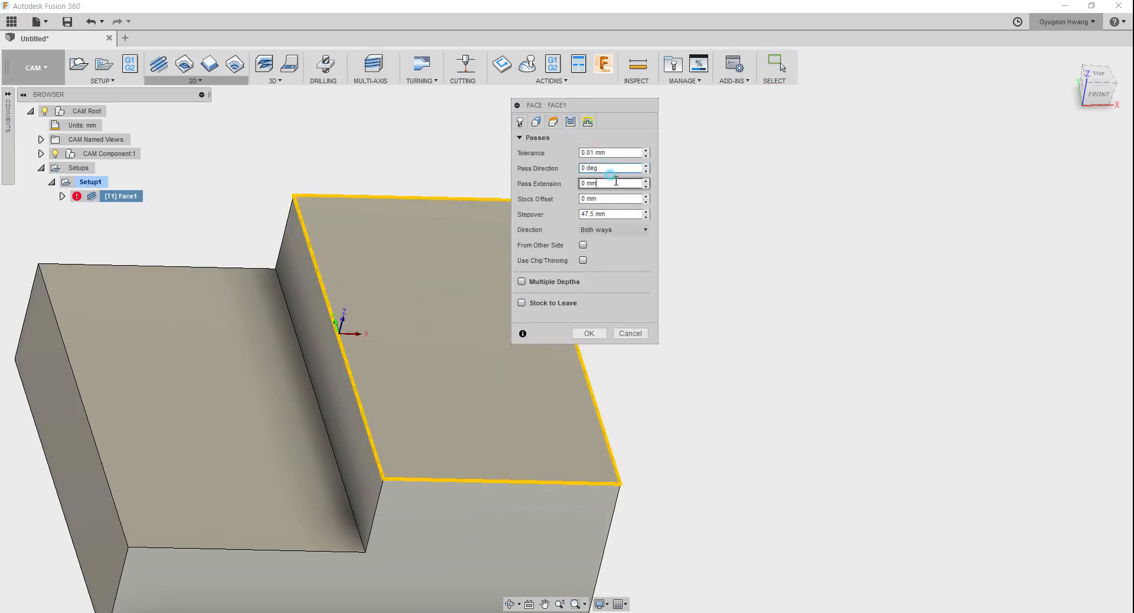
left_click(518, 170)
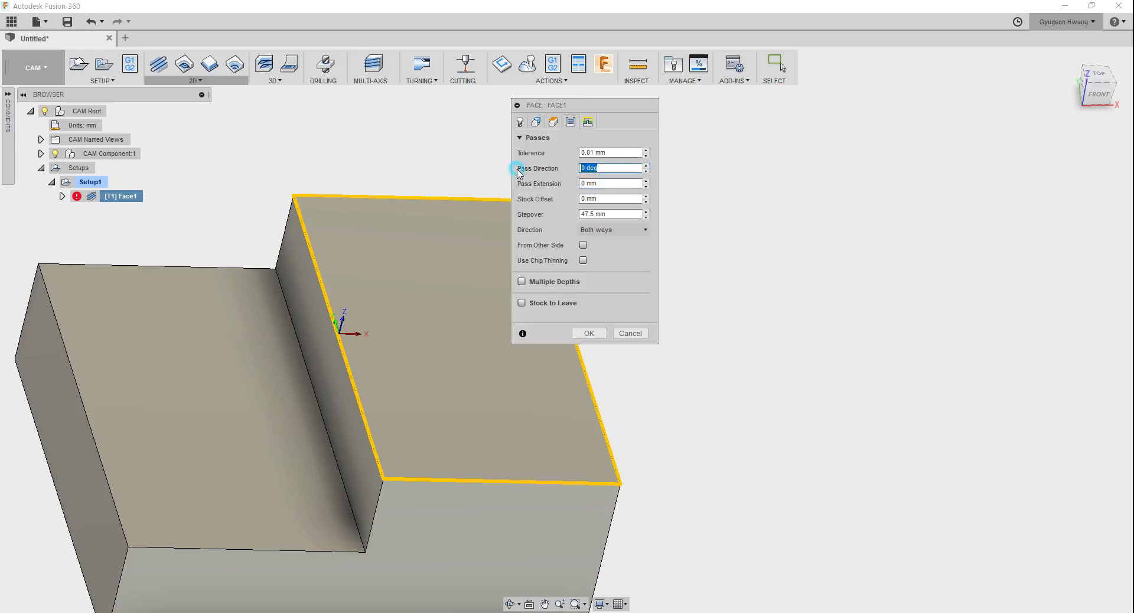
key("Tab")
Set Face1's Pass Extension with the expression tool_diameter /2 + 2
right_click(607, 187)
left_click(635, 248)
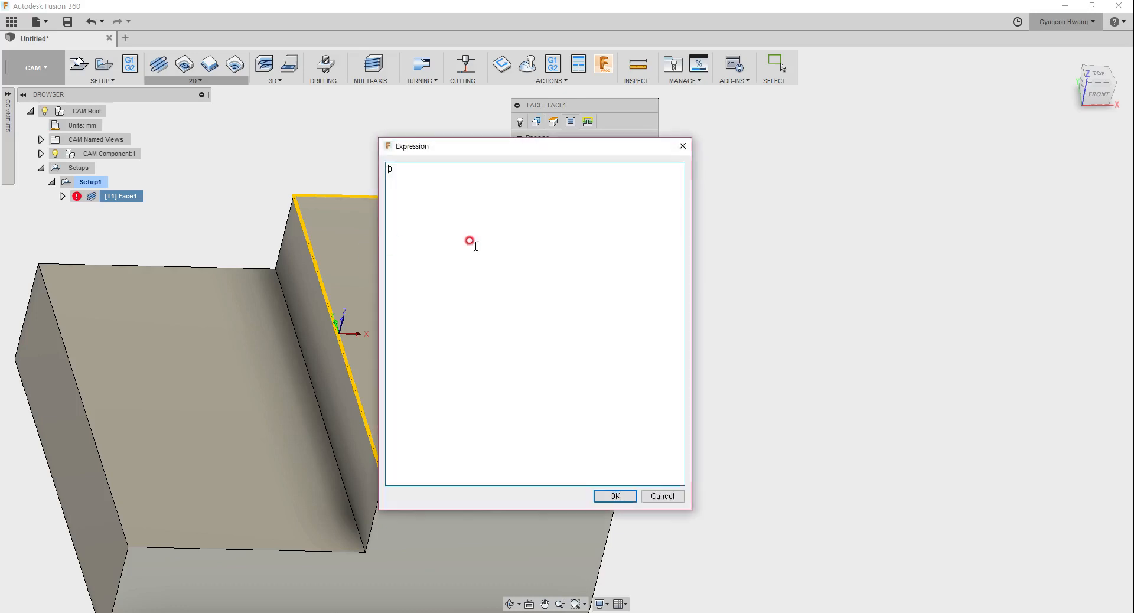
type("tool_diameter /2 + 2")
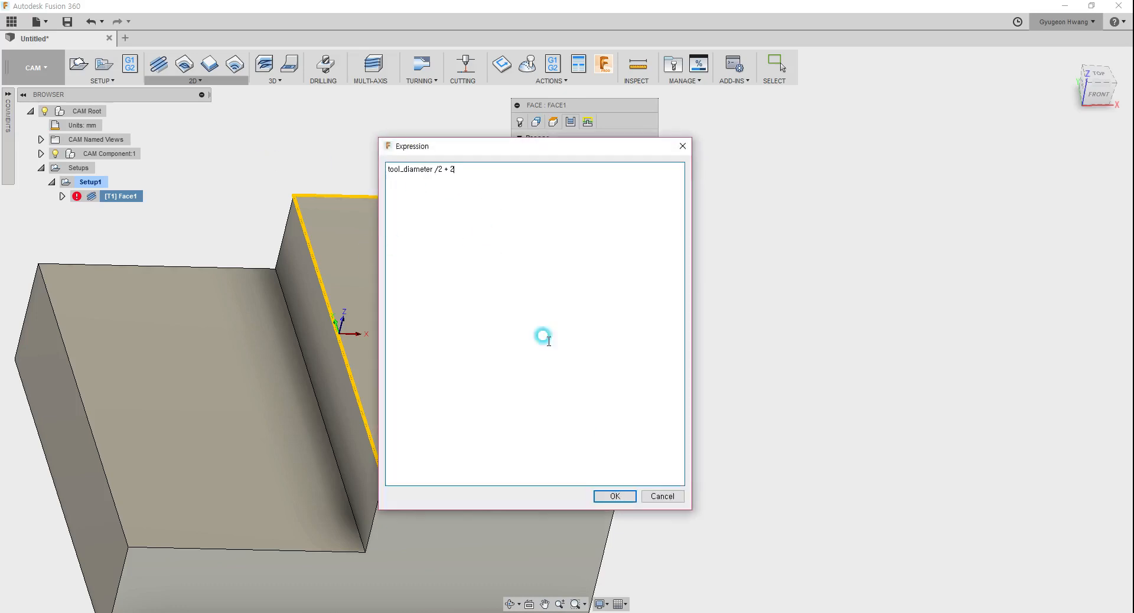
left_click(614, 497)
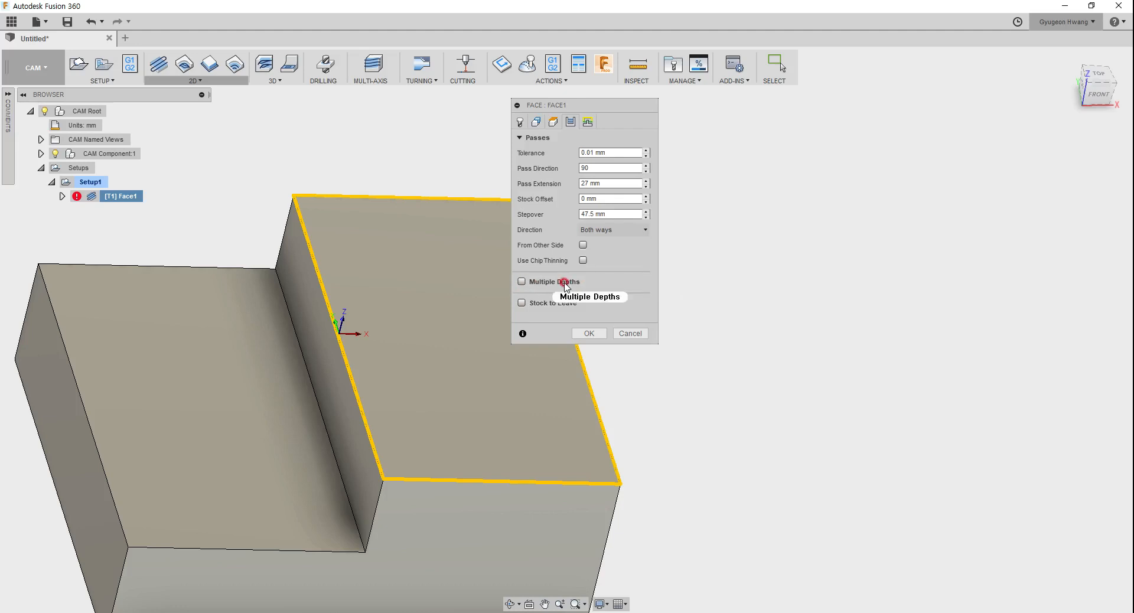
Enable Multiple Depths for Face1 with a Maximum Stepdown of 0.3 mm and turn on Both Sides
left_click(521, 282)
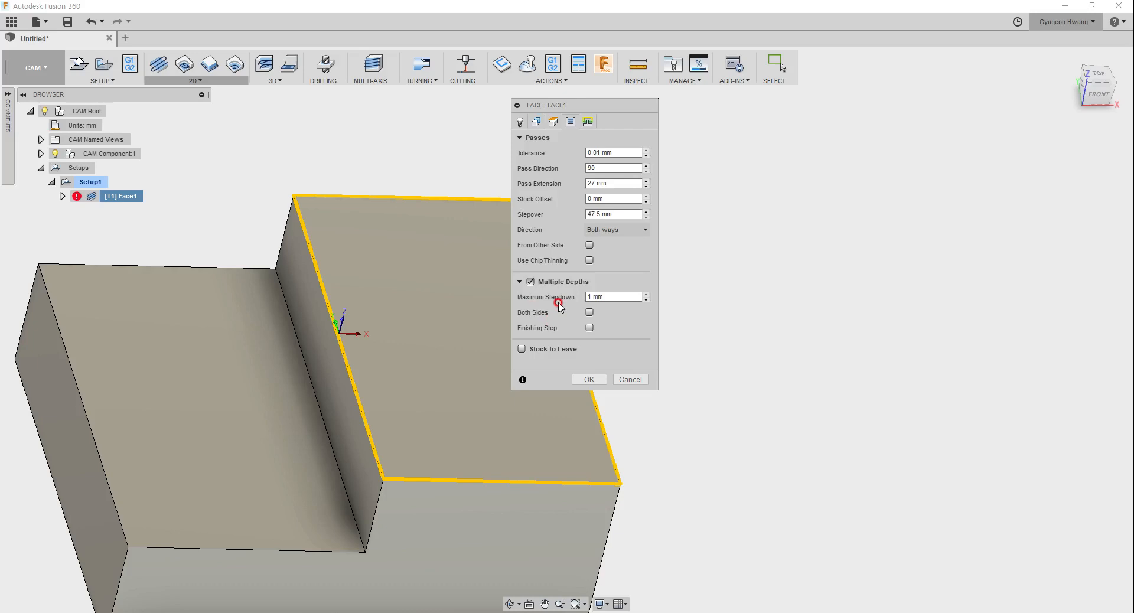
left_click(614, 297)
left_click(608, 231)
left_click(608, 230)
left_click(589, 312)
left_click(590, 312)
left_click(589, 312)
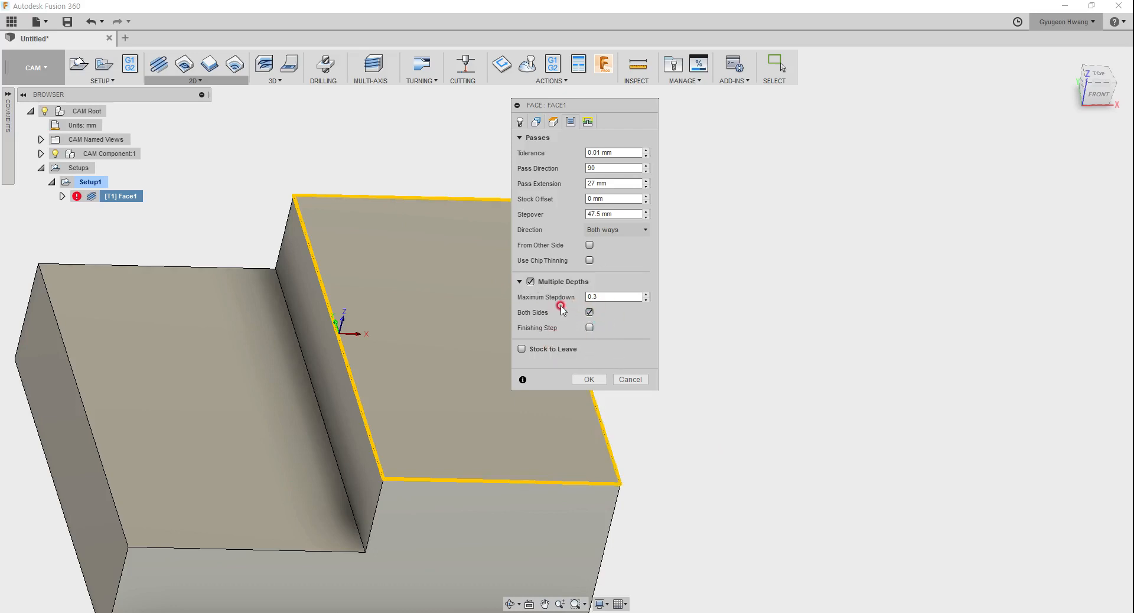
Turn on Face1's Finishing Step with a Finish Feedrate of 500 mm/min and a Finishing Stepdown of 0.1 mm
left_click(589, 328)
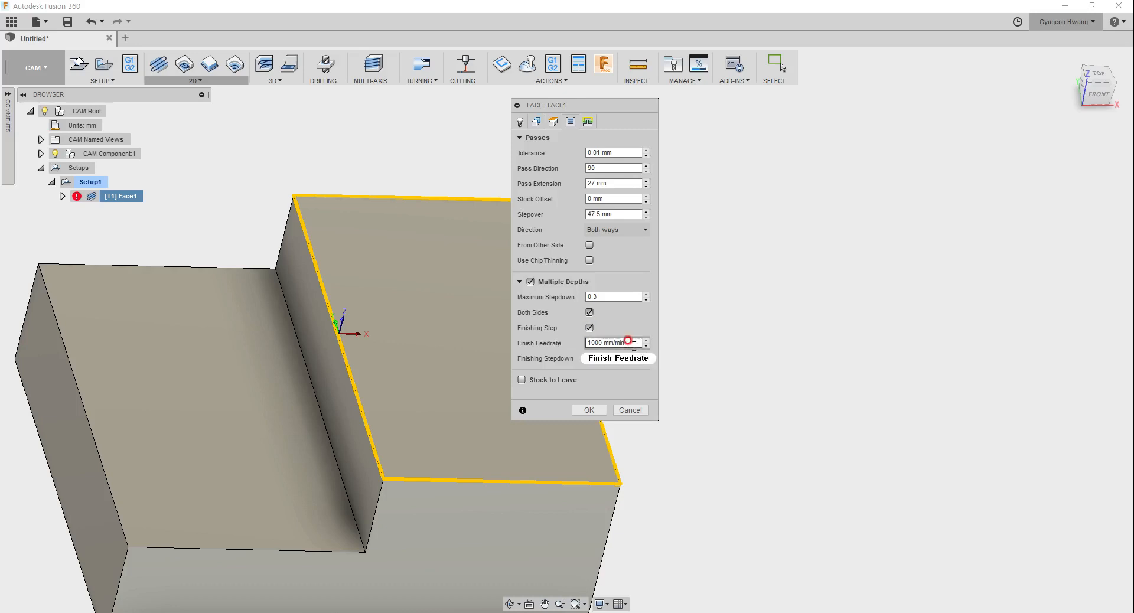
left_click(553, 344)
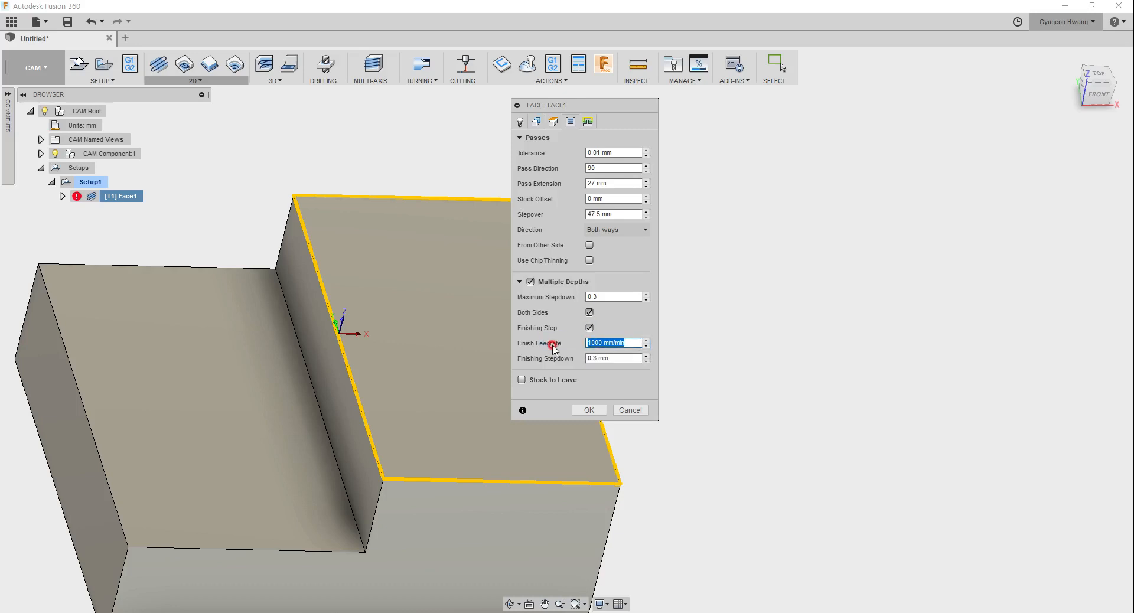
type("500")
left_click(615, 358)
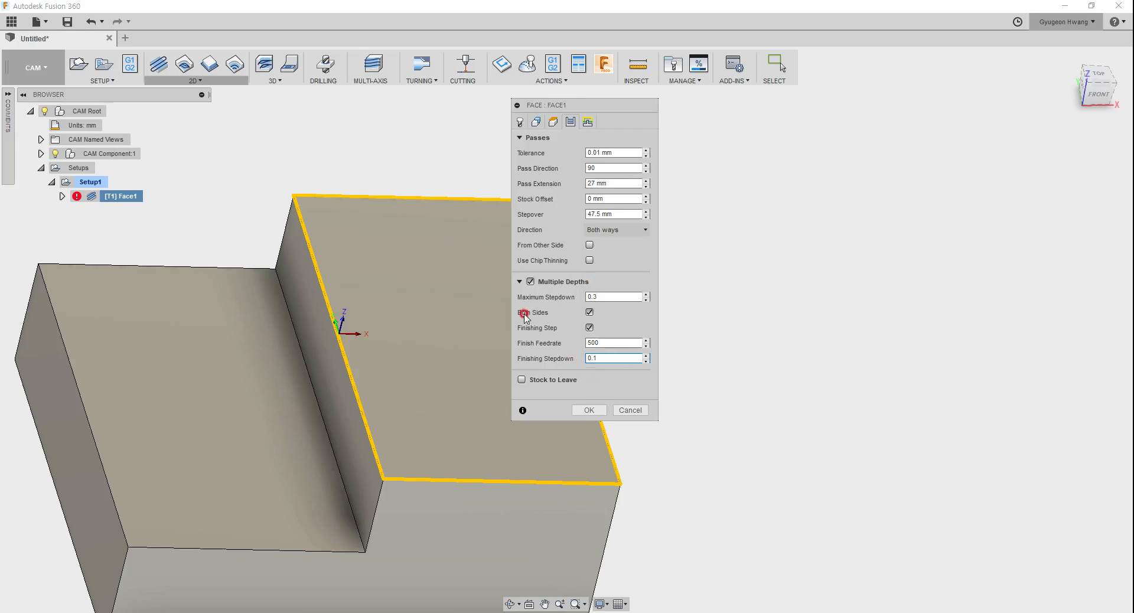
left_click(614, 344)
left_click(615, 358)
type("0.1")
Try Stock to Leave with an Axial Stock to Leave of 0.05 mm on Face1 and switch it off again
left_click(522, 380)
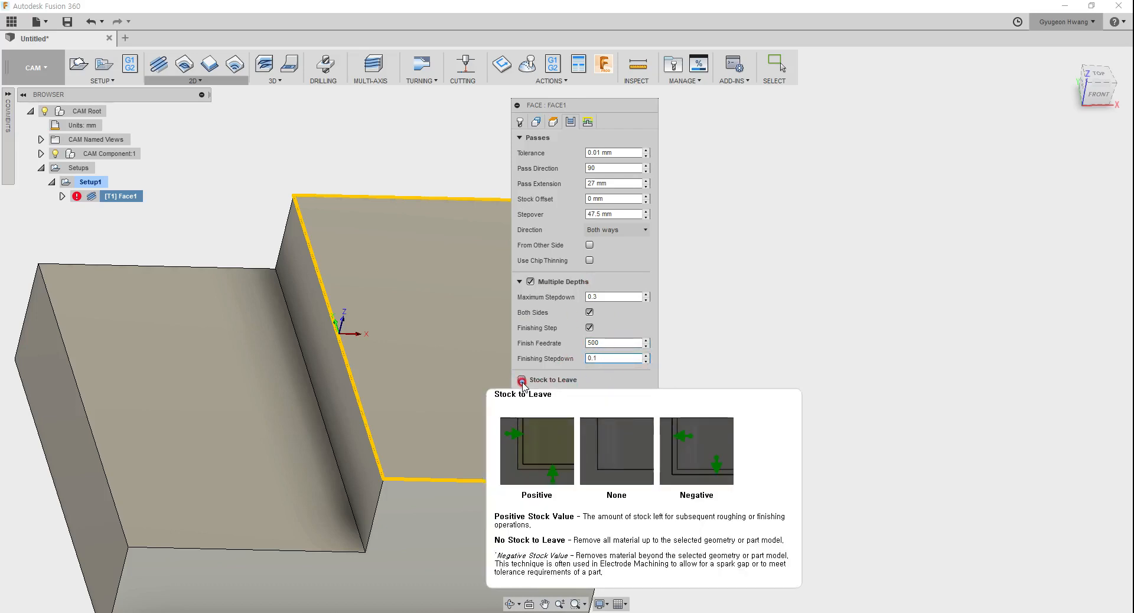
left_click(583, 404)
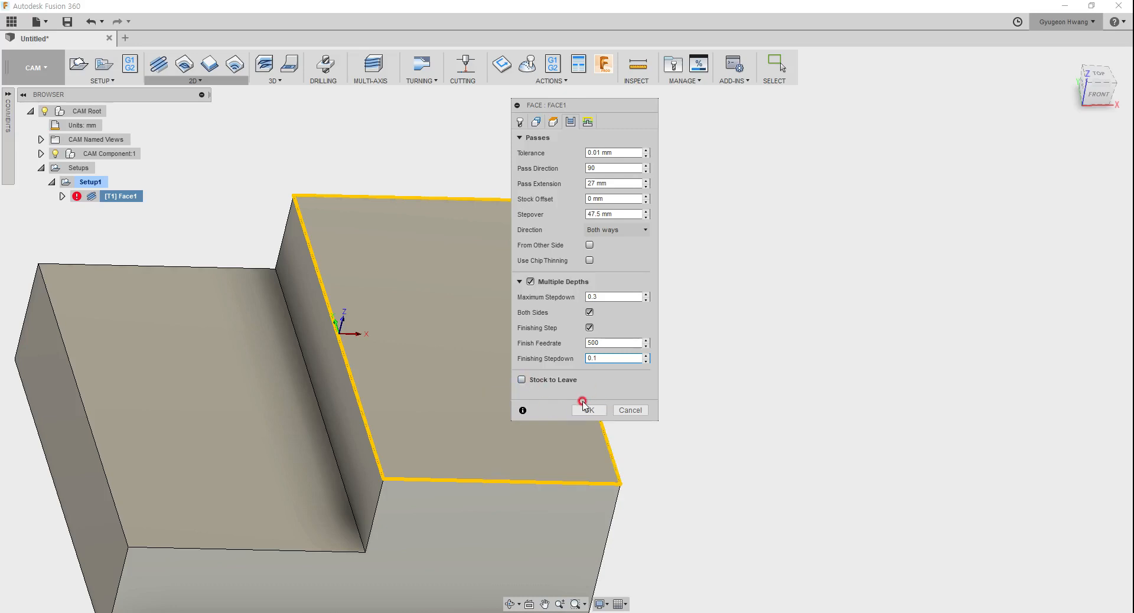
left_click(522, 379)
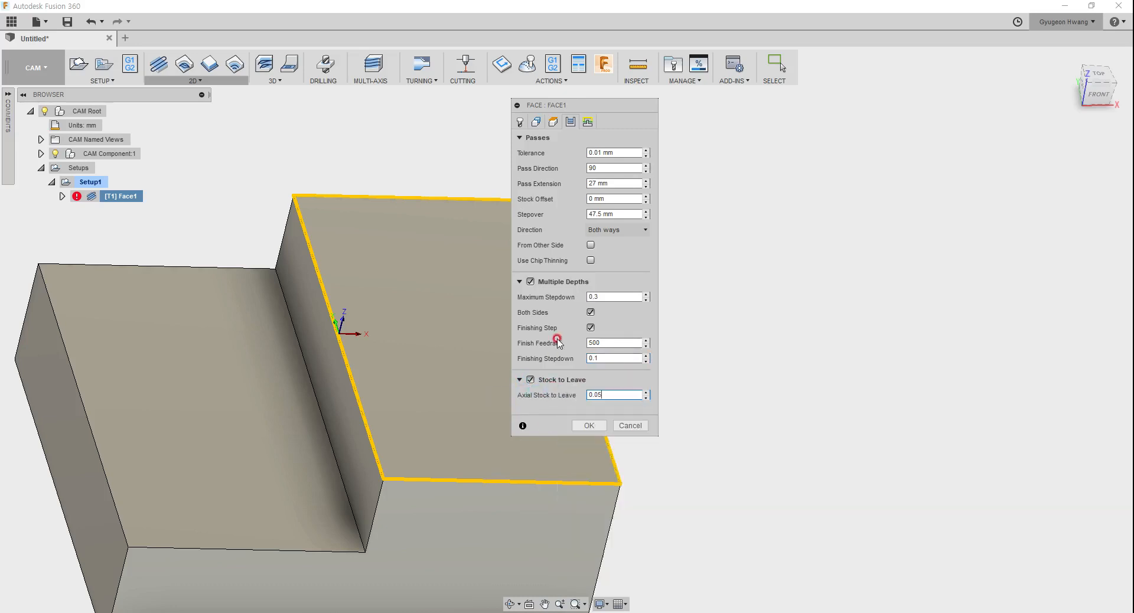
left_click(630, 395)
type("0.05")
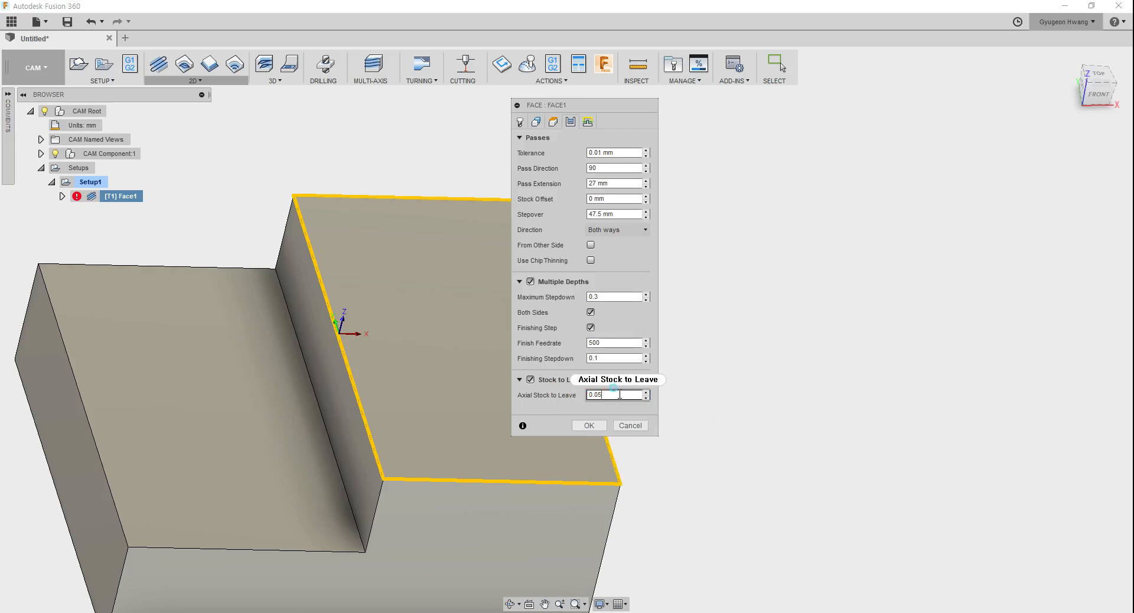
left_click(531, 380)
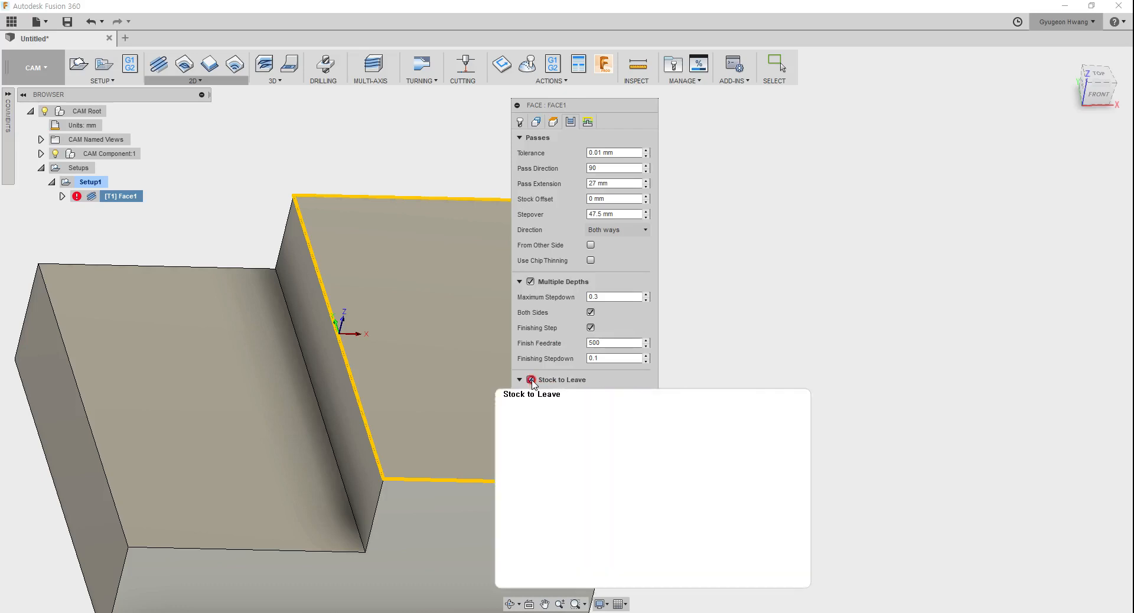
Apply the Face1 settings to regenerate its toolpath and inspect the passes over the raised step
left_click(589, 410)
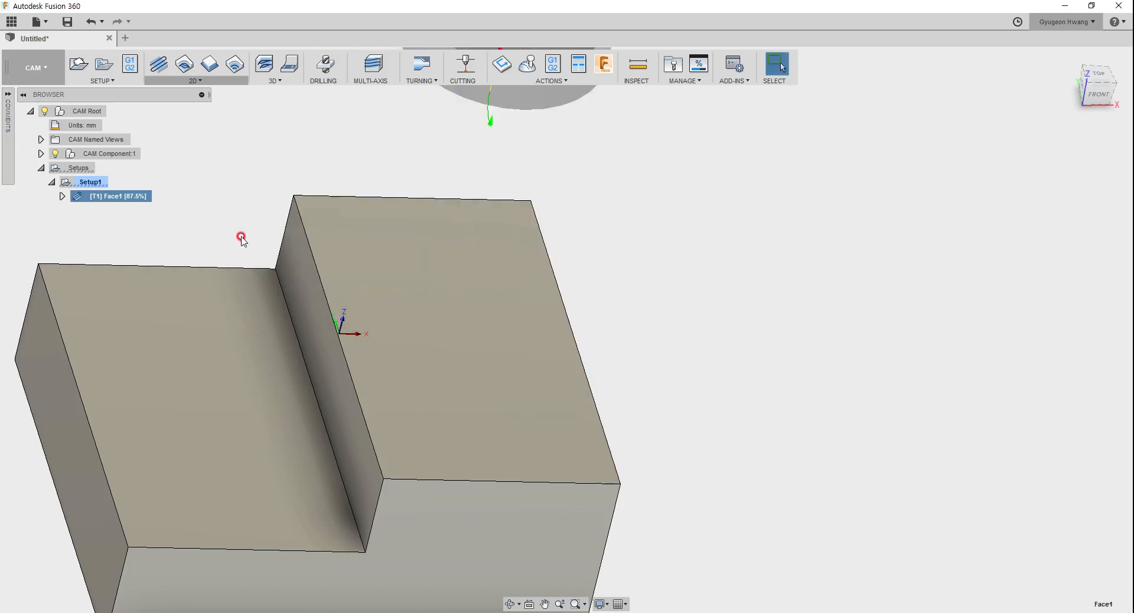
scroll(305, 241, "down", 1)
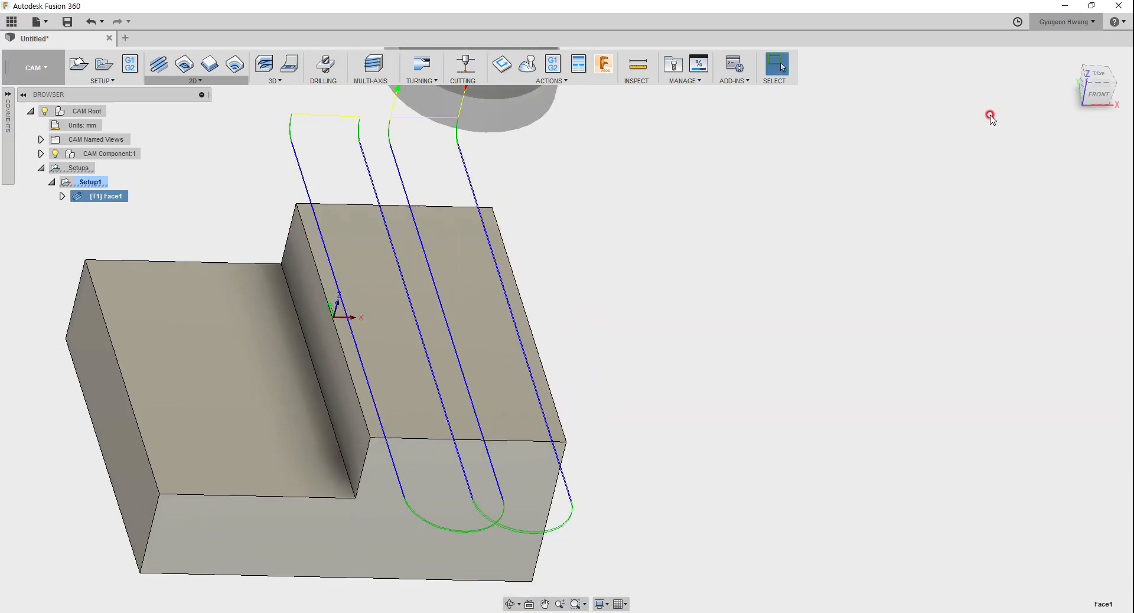
middle_click_drag(553, 313, 484, 370, "shift")
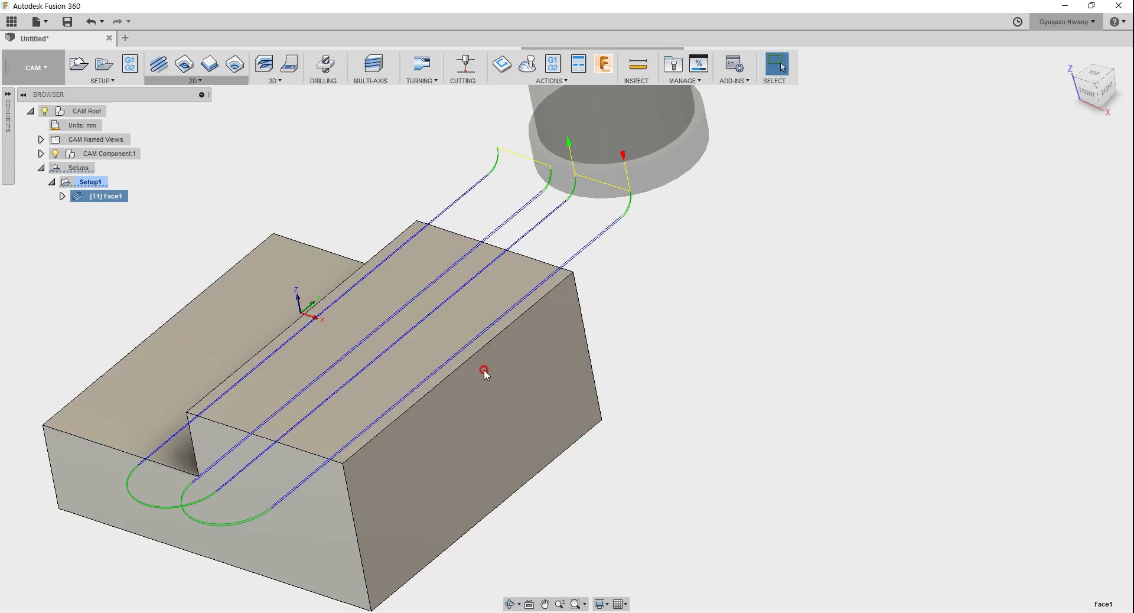
scroll(292, 497, "up", 7)
scroll(395, 430, "down", 5)
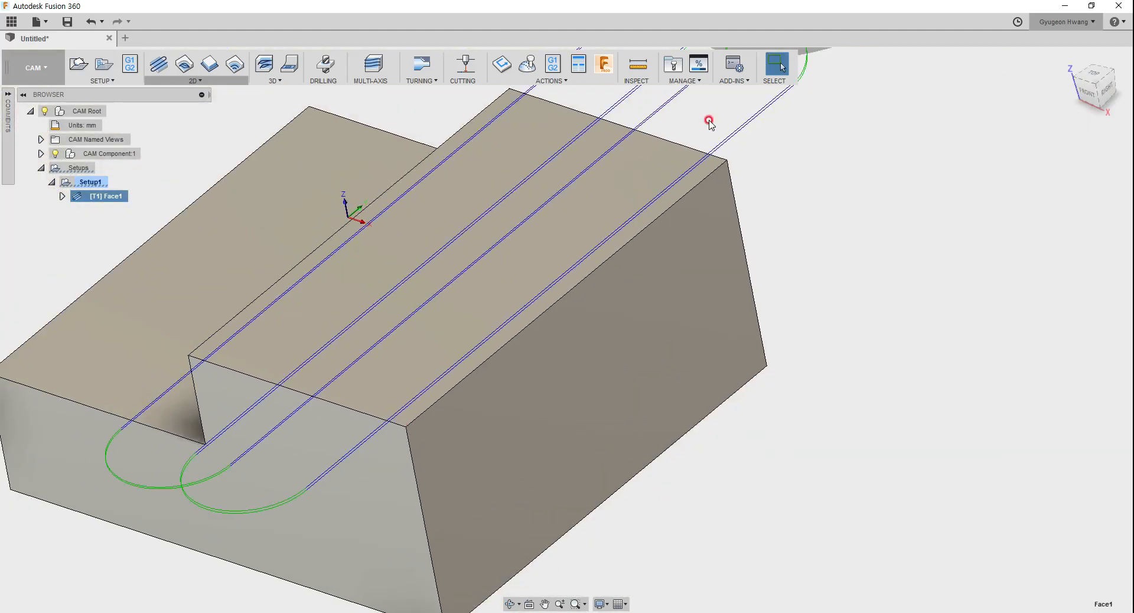
scroll(461, 147, "down", 1)
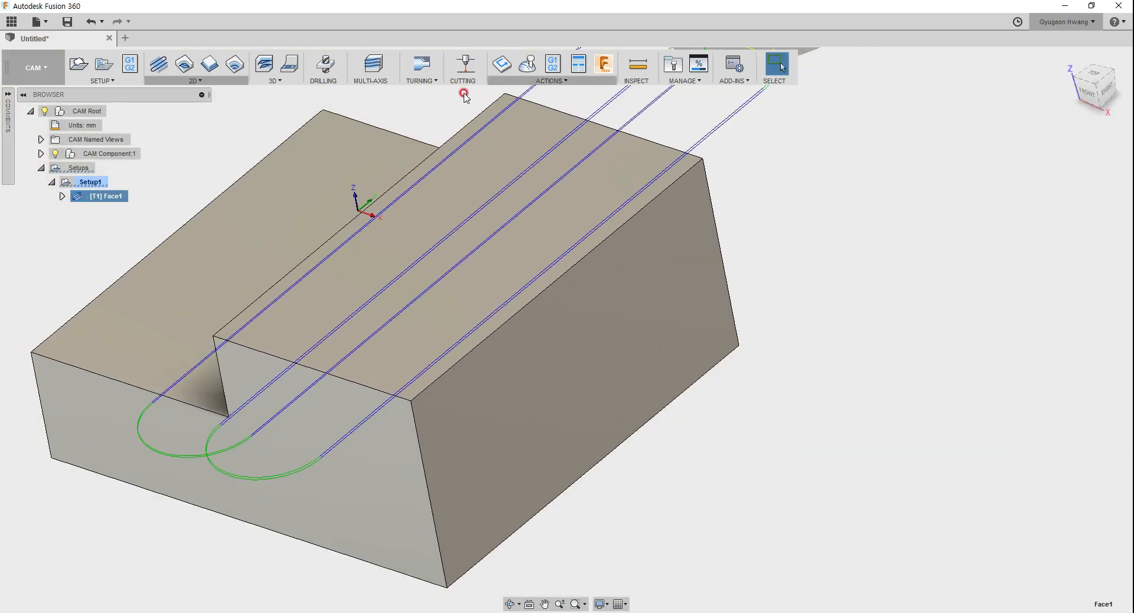
Open Setup1 for editing, review its stock definition, and close it
right_click(85, 180)
left_click(112, 189)
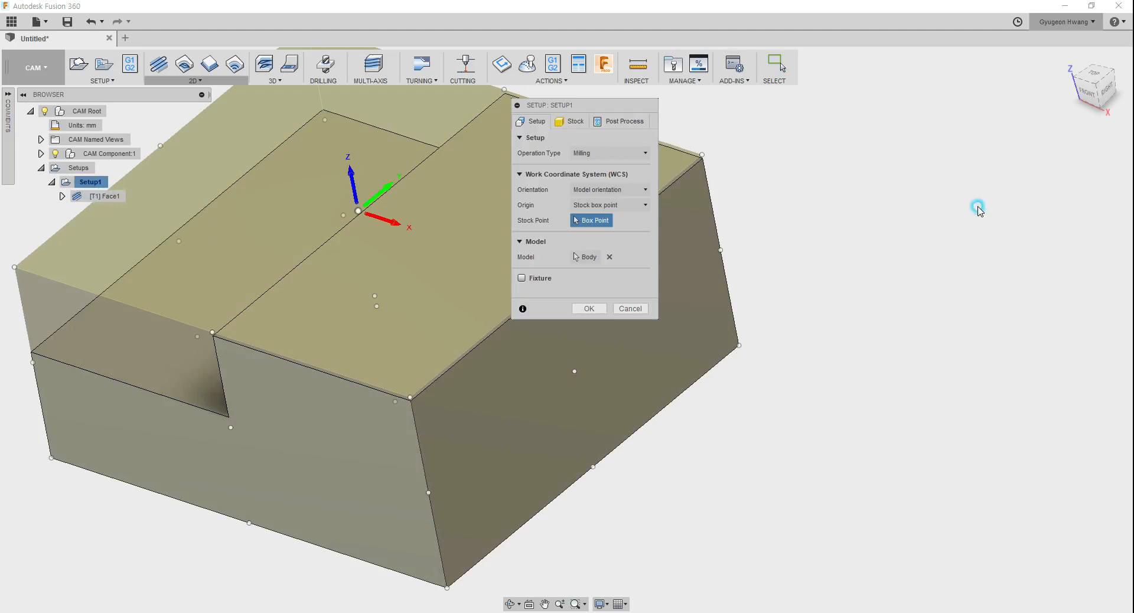
left_click(588, 131)
left_click(621, 325)
Reopen Face1 and review its pass and Multiple Depths settings
left_click(102, 197)
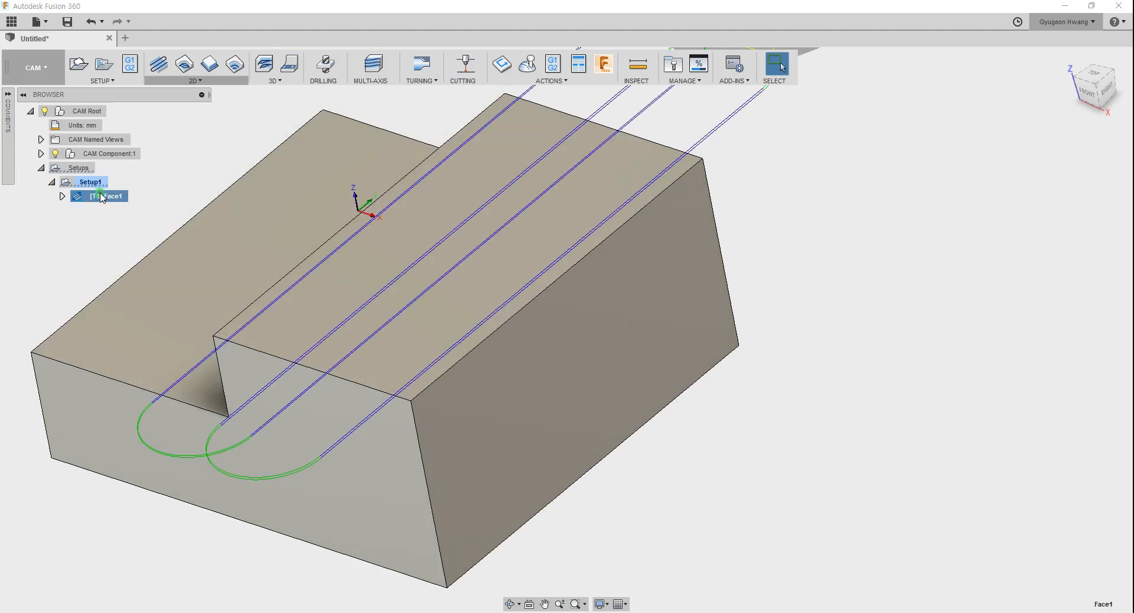
right_click(101, 197)
left_click(118, 205)
left_click(570, 122)
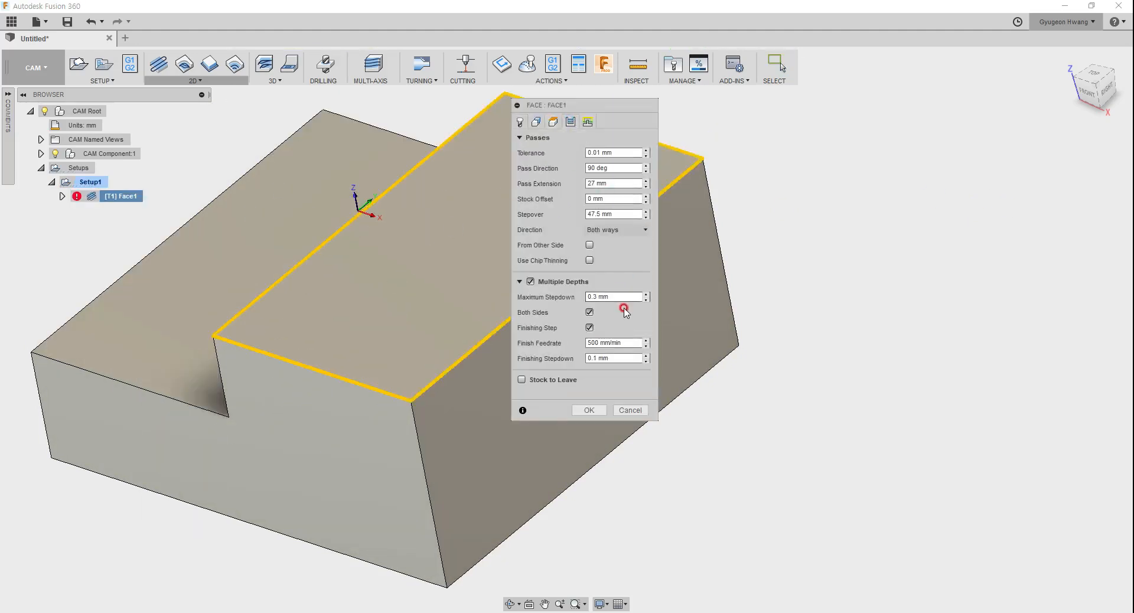
left_click(589, 414)
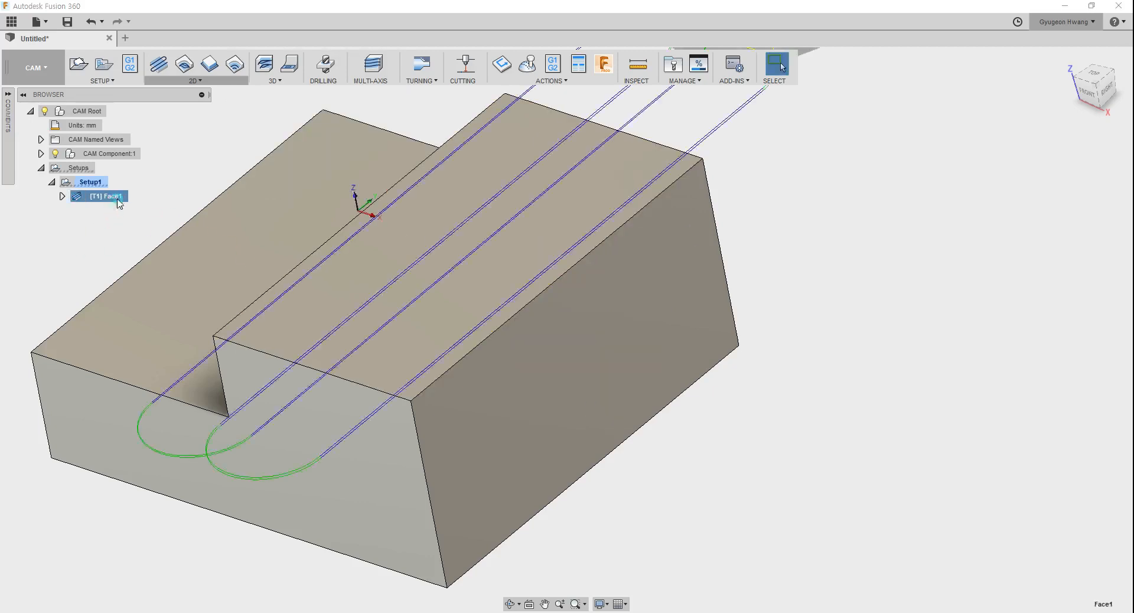
Simulate the Face1 toolpath with tool transparency turned off, and close the simulation
left_click(527, 64)
left_click(964, 229)
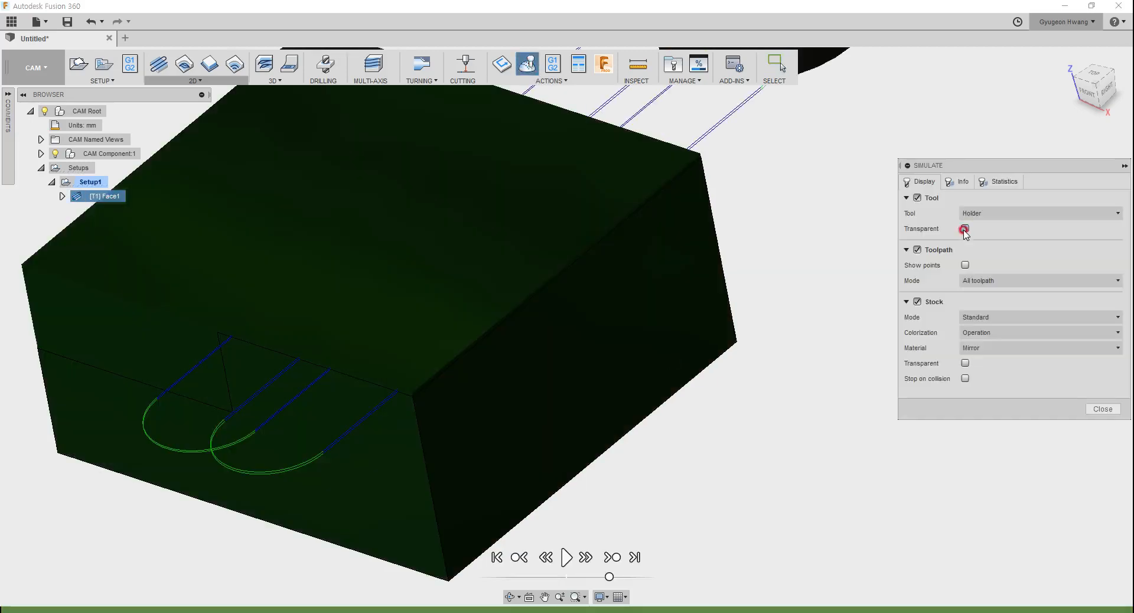
left_click(558, 560)
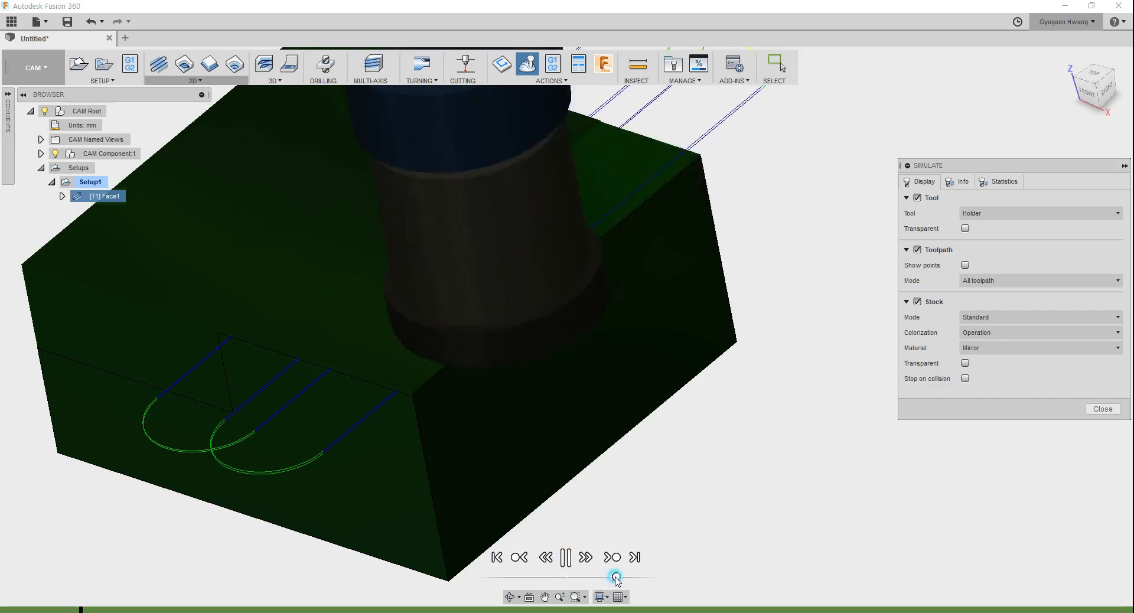
scroll(626, 497, "down", 2)
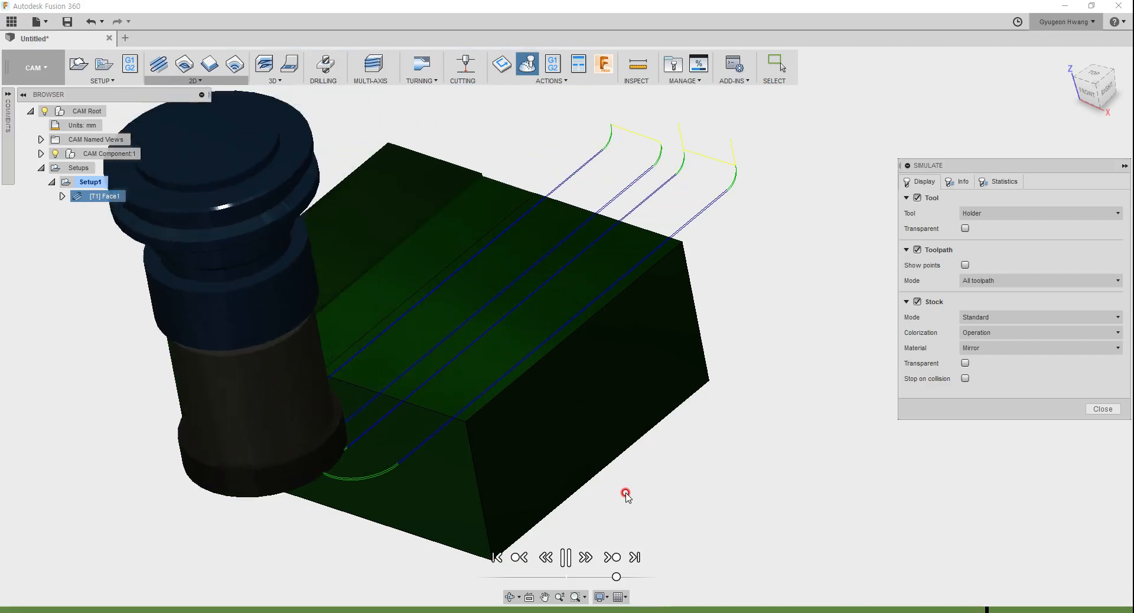
left_click(1102, 409)
Examine the spacing of Face1's depth passes above the block from the Right view
scroll(609, 339, "up", 5)
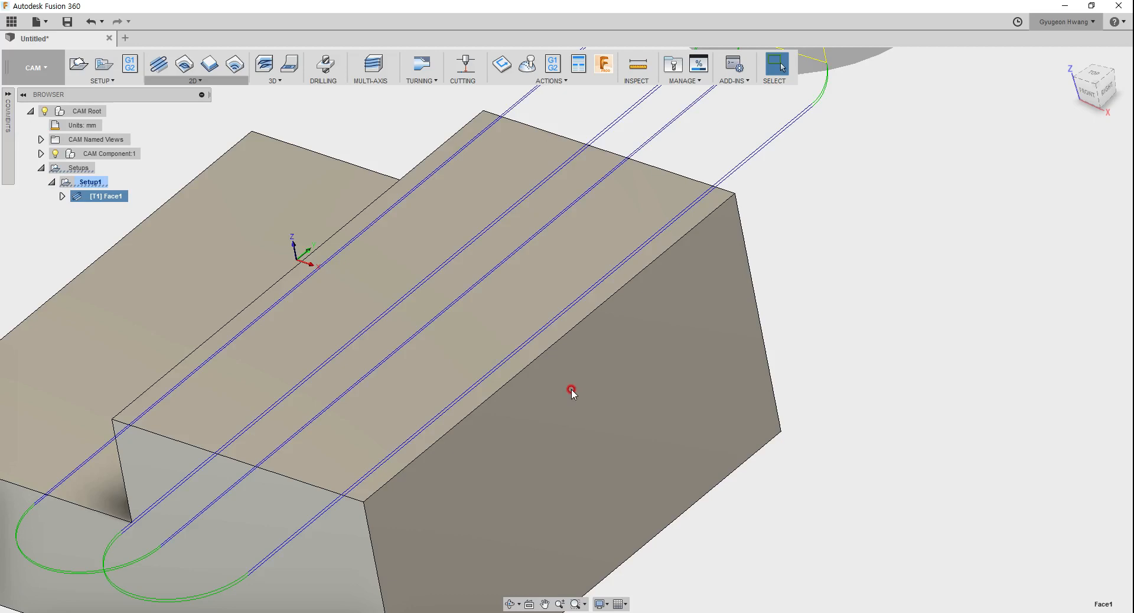
middle_click_drag(571, 390, 575, 385, "shift")
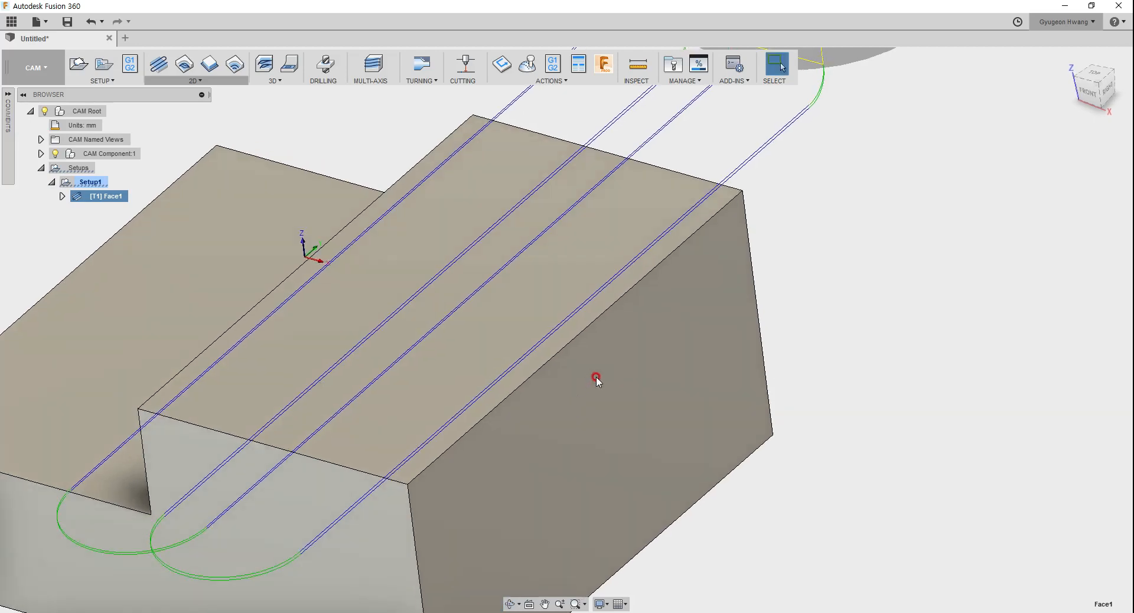
left_click(1108, 95)
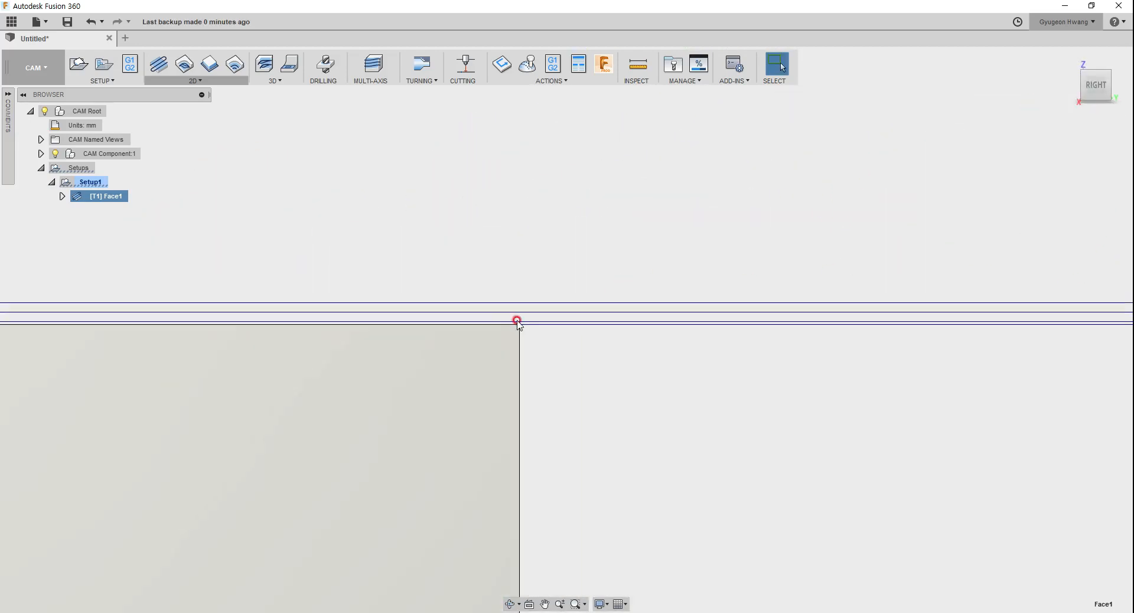
scroll(503, 313, "up", 1)
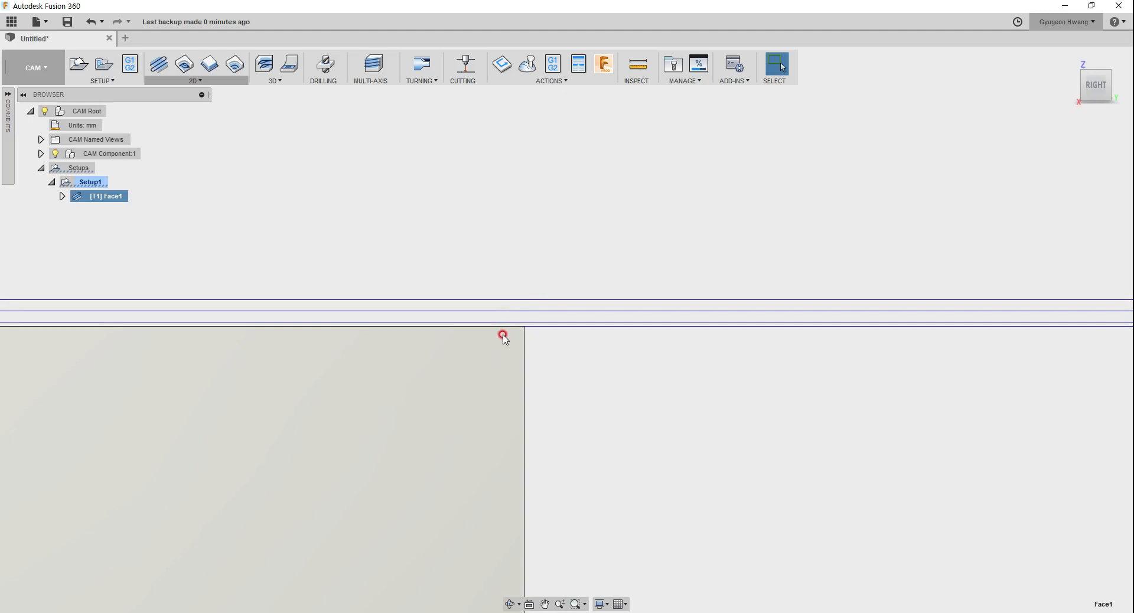
scroll(502, 335, "down", 6)
middle_click_drag(468, 388, 488, 447, "shift")
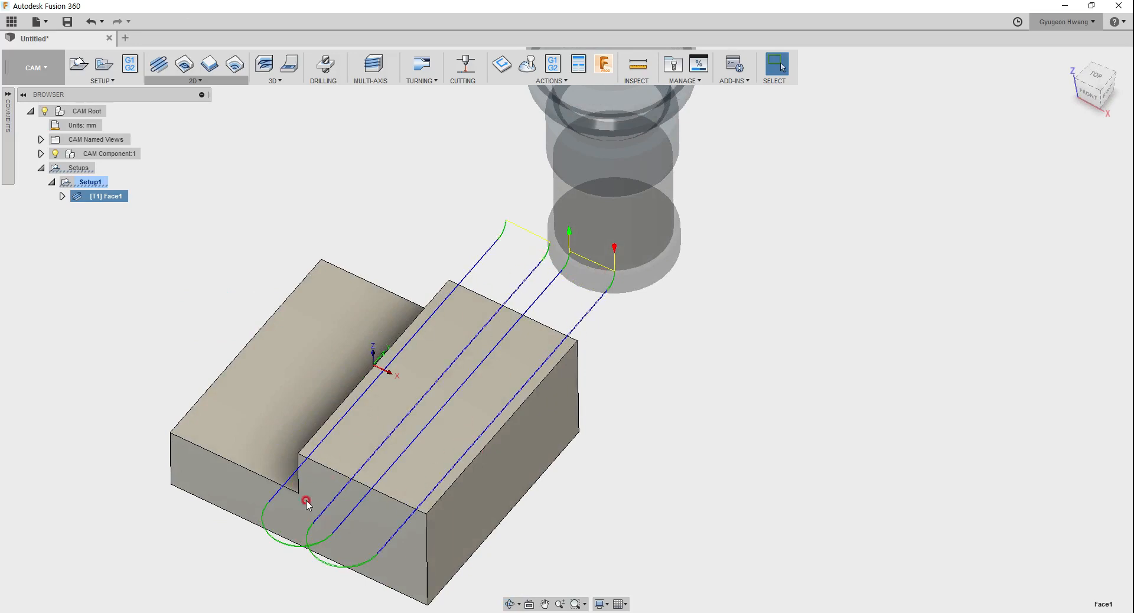
Turn off Both Sides under Face1's Multiple Depths and regenerate the toolpath
right_click(98, 197)
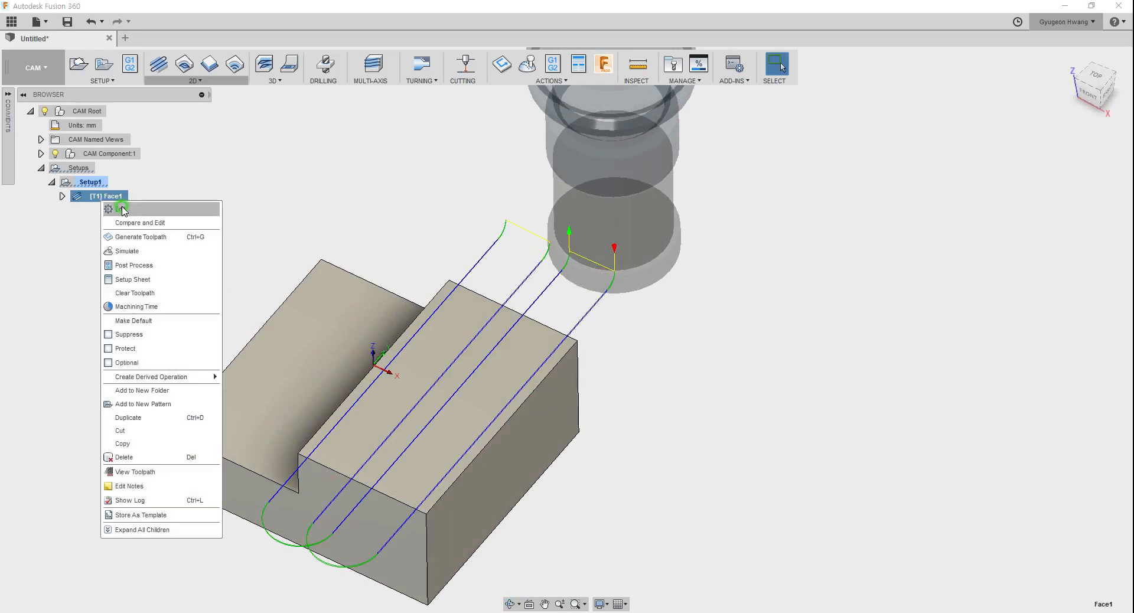
left_click(109, 212)
left_click(570, 122)
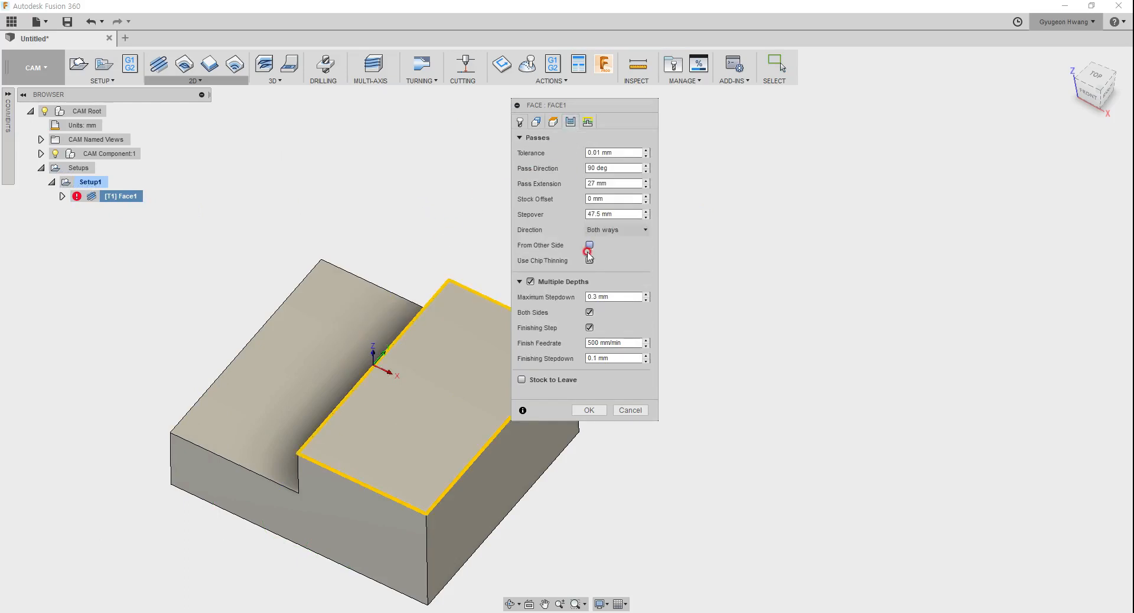
left_click(588, 324)
left_click(589, 410)
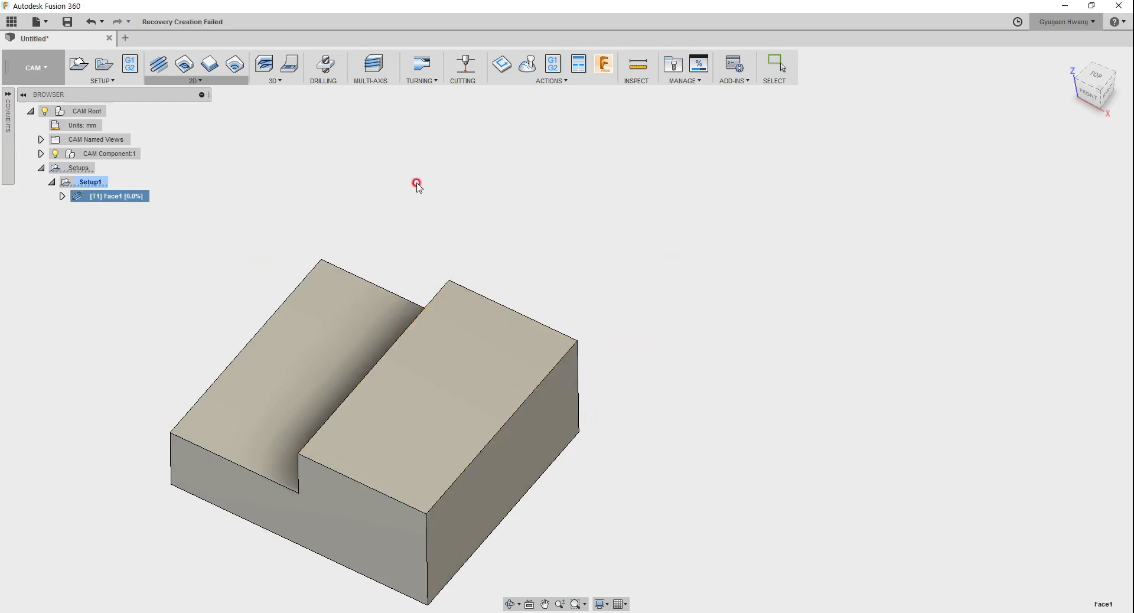
Duplicate Face1 and turn on Both Sides under Multiple Depths in the copy
left_click(103, 197)
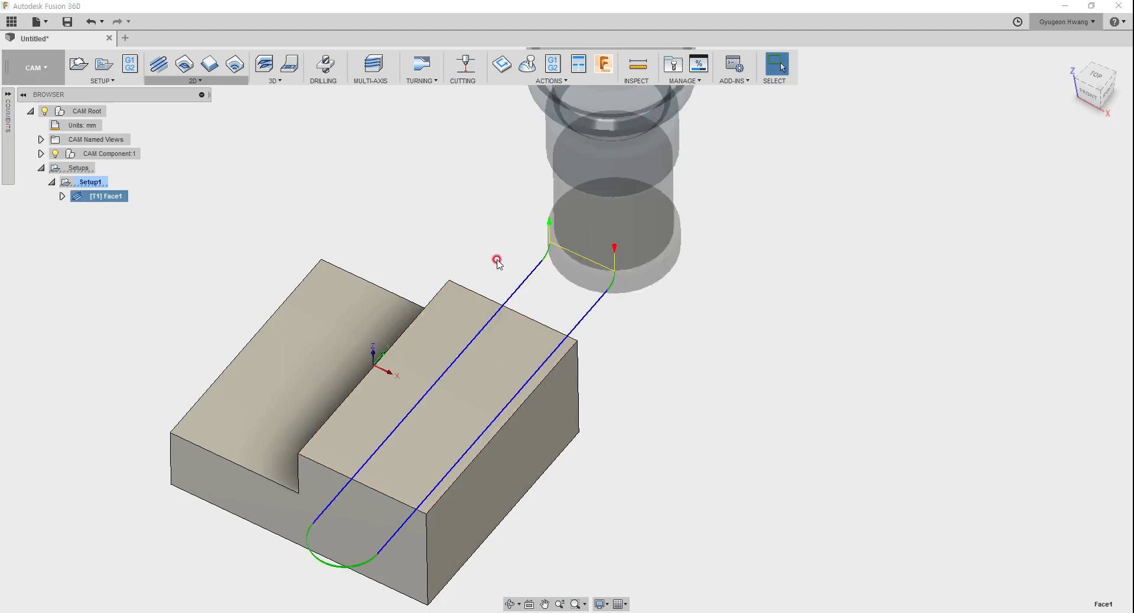
left_click_drag(118, 206, 115, 214, "ctrl")
right_click(115, 213)
left_click(127, 223)
left_click(570, 122)
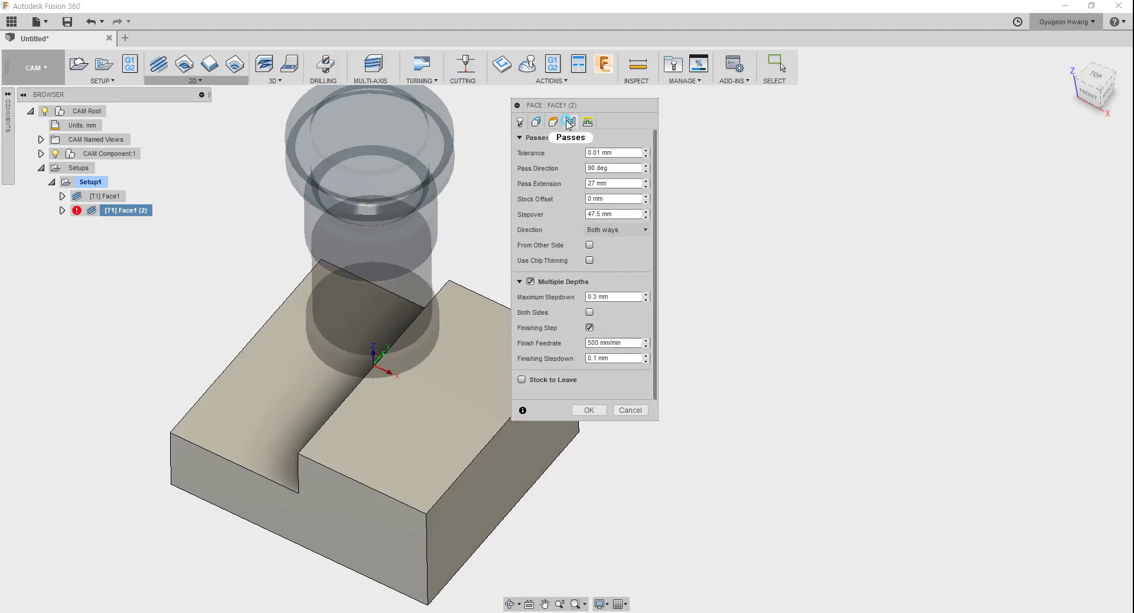
left_click(583, 297)
left_click(591, 408)
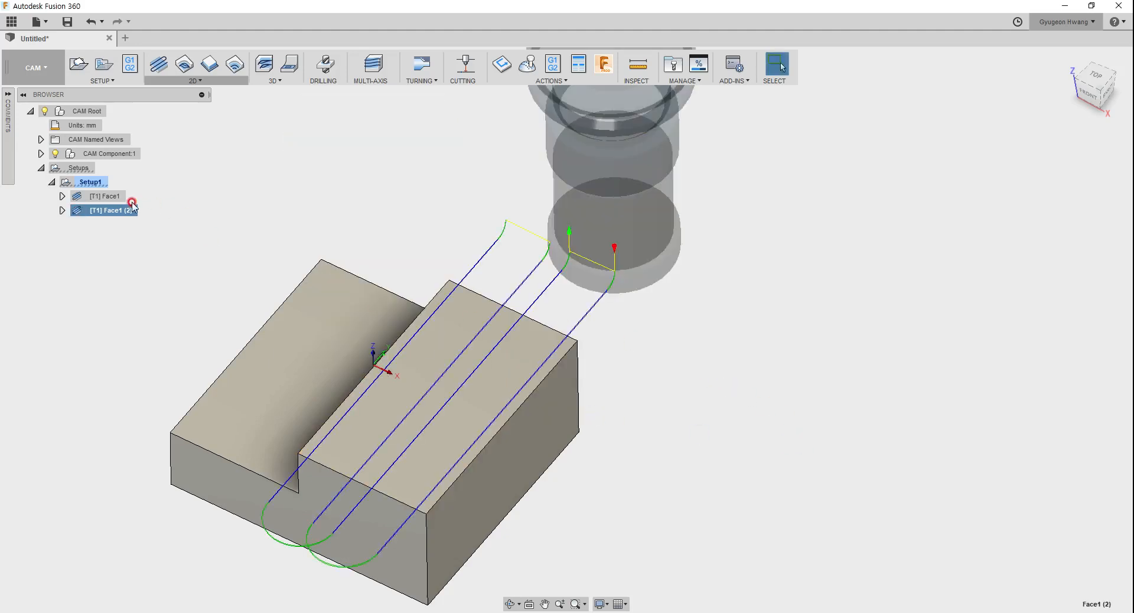
Compare the toolpaths of Face1 and its copy by selecting each operation in turn
left_click(110, 196)
left_click(114, 214)
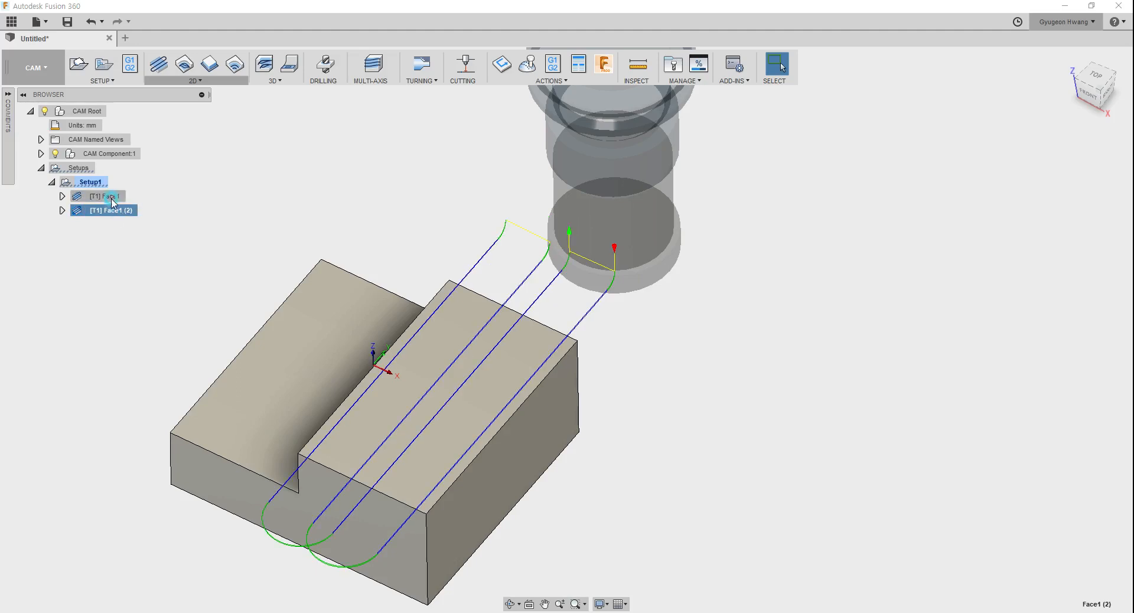
right_click(595, 280)
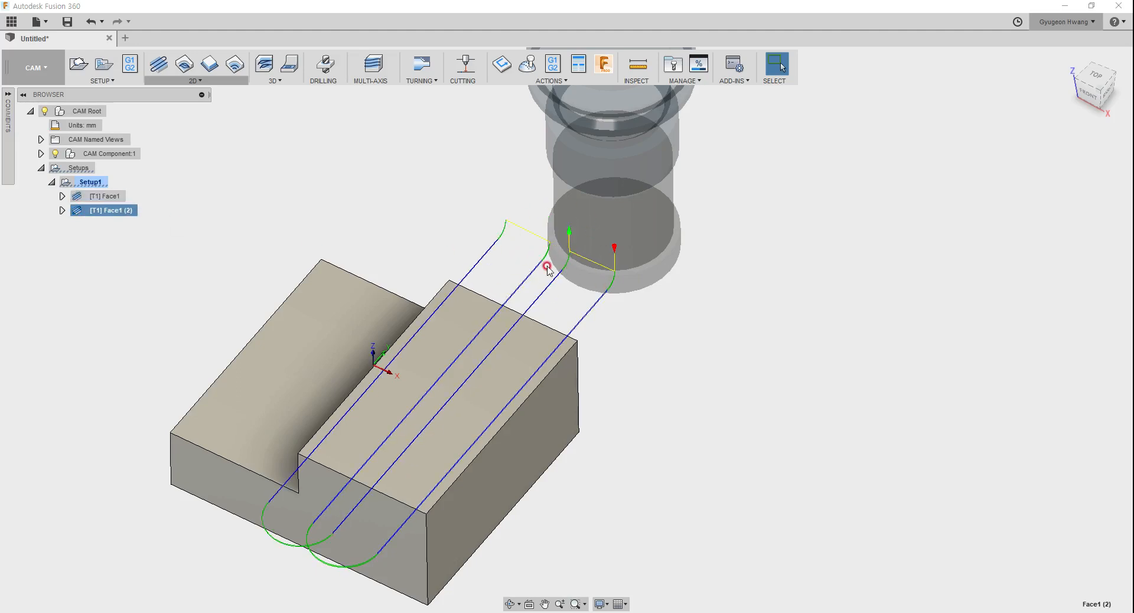
left_click(112, 200)
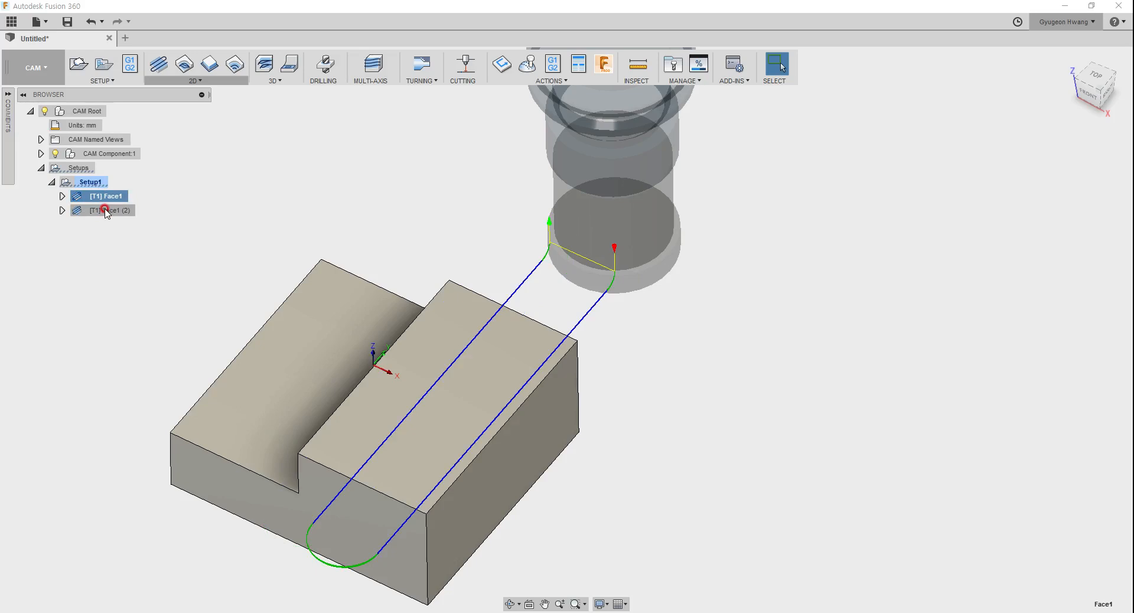
left_click(105, 211)
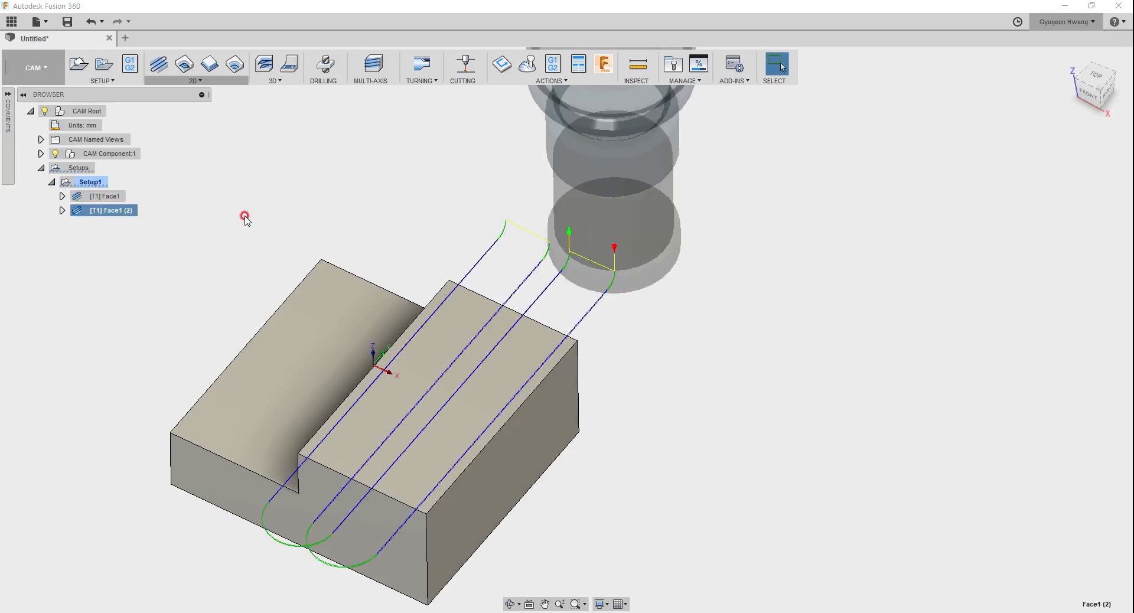
Delete the original Face1 operation from Setup1, keeping the copy with Both Sides enabled
left_click(106, 196)
key("Delete")
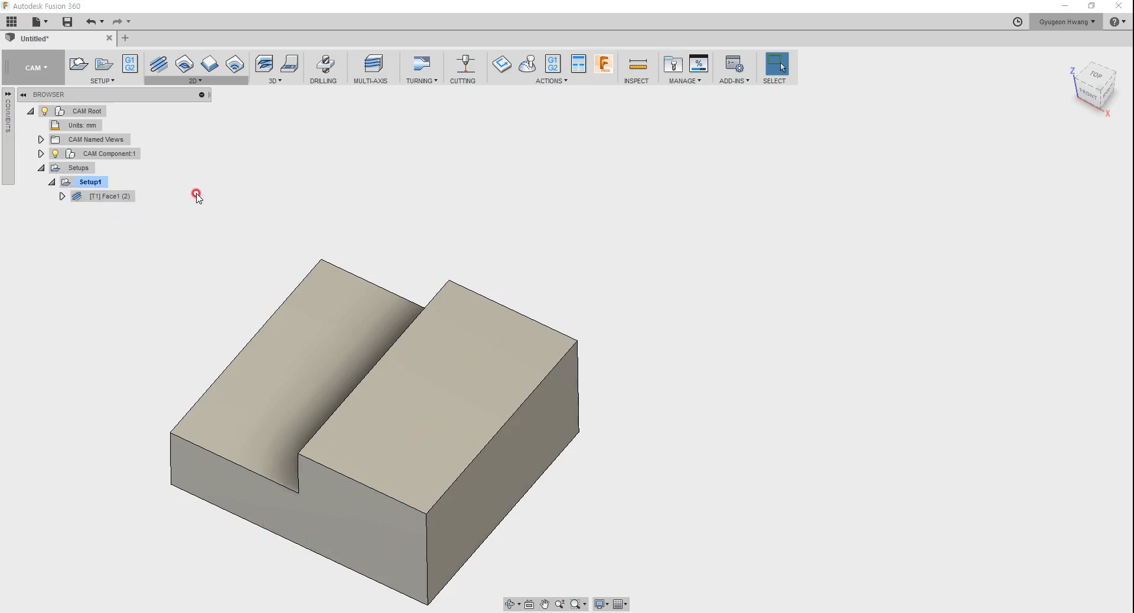
left_click(127, 197)
left_click(215, 218)
scroll(270, 244, "down", 2)
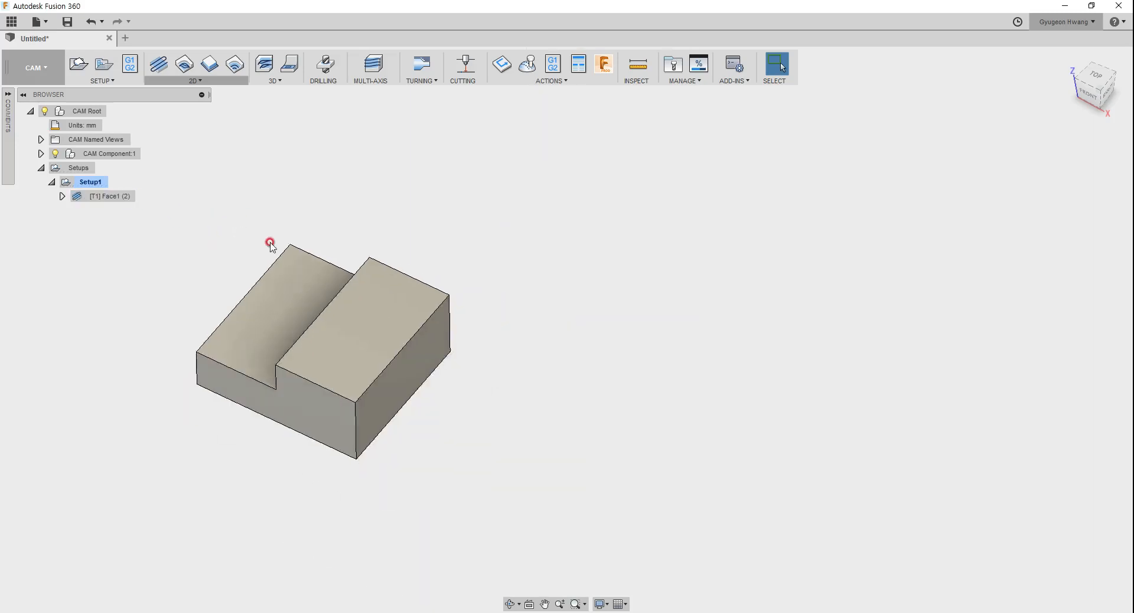
middle_click_drag(270, 244, 446, 269)
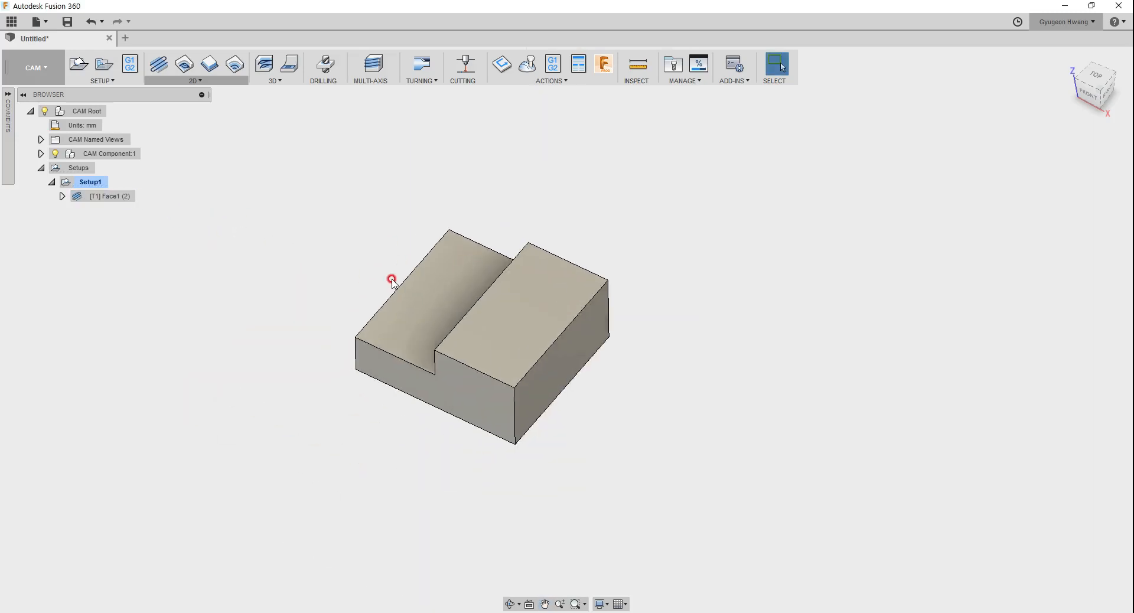
left_click(179, 81)
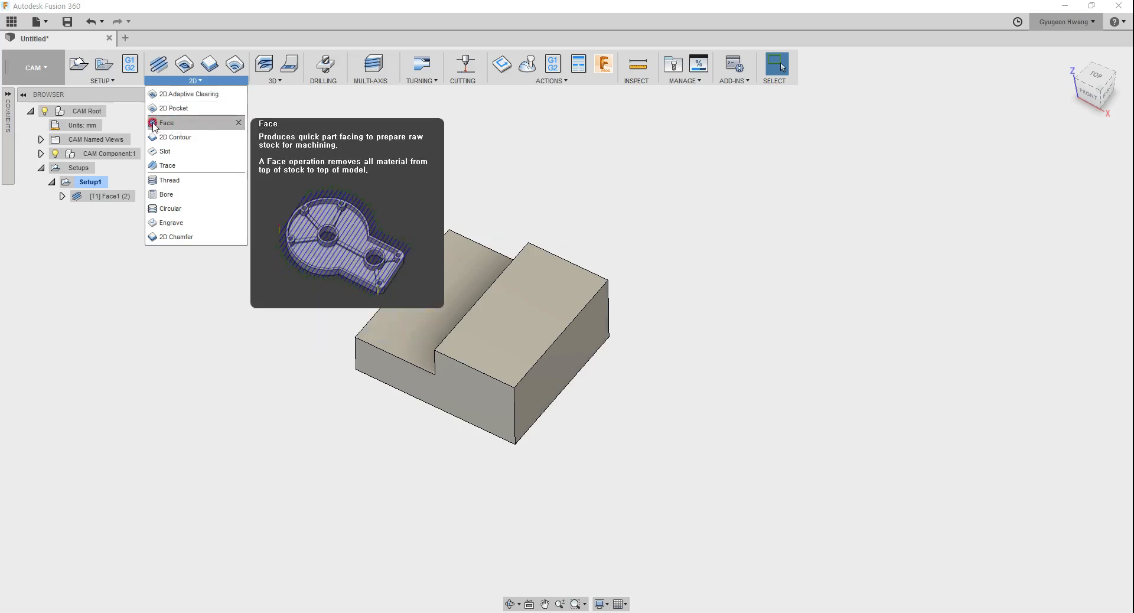
left_click(211, 125)
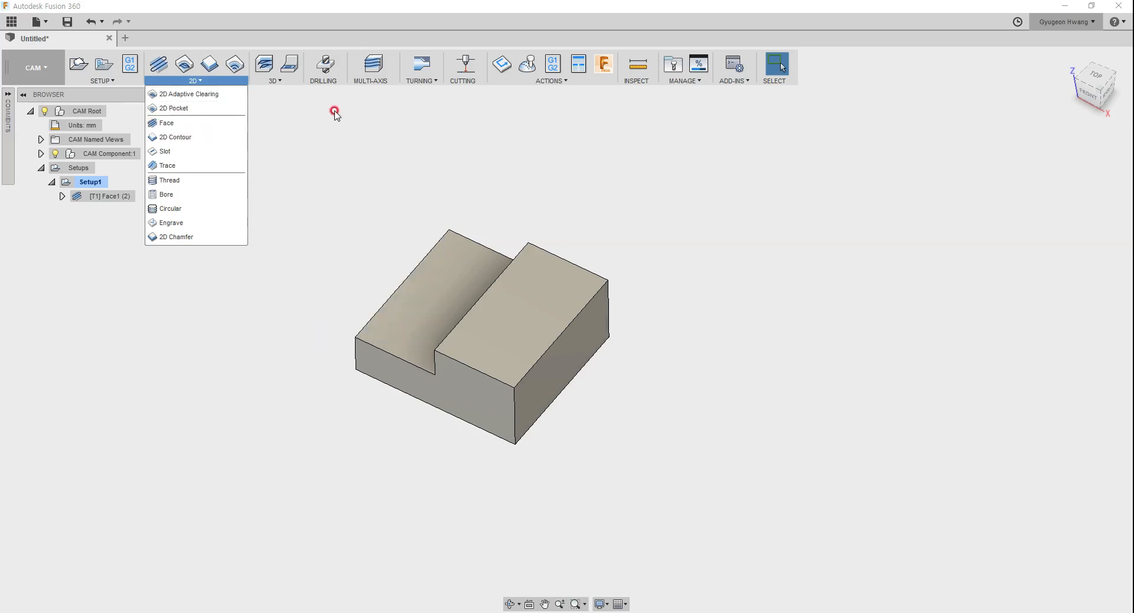